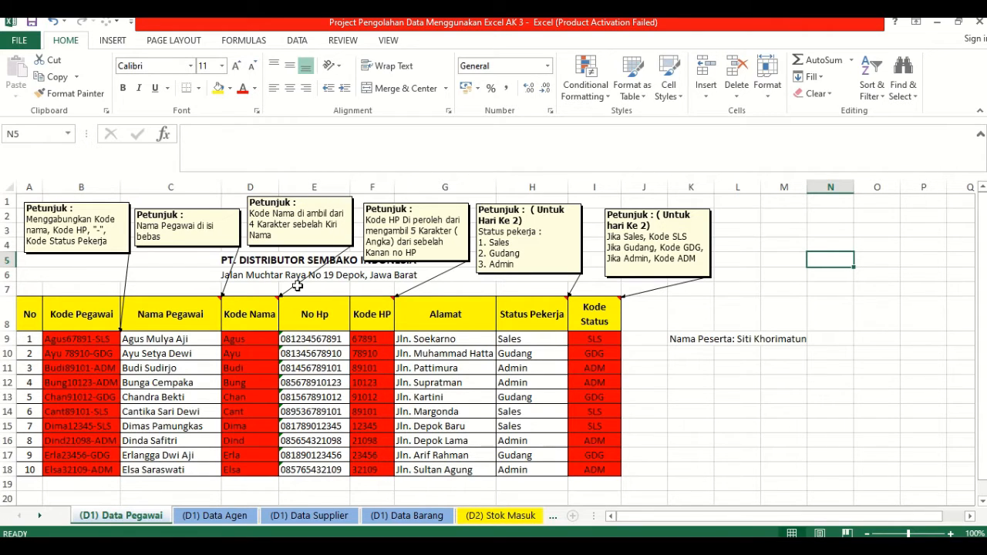
Inspect the Kode Nama formula in D9 and the Kode HP formula in F9 on the (D1) Data Pegawai sheet.
click(268, 337)
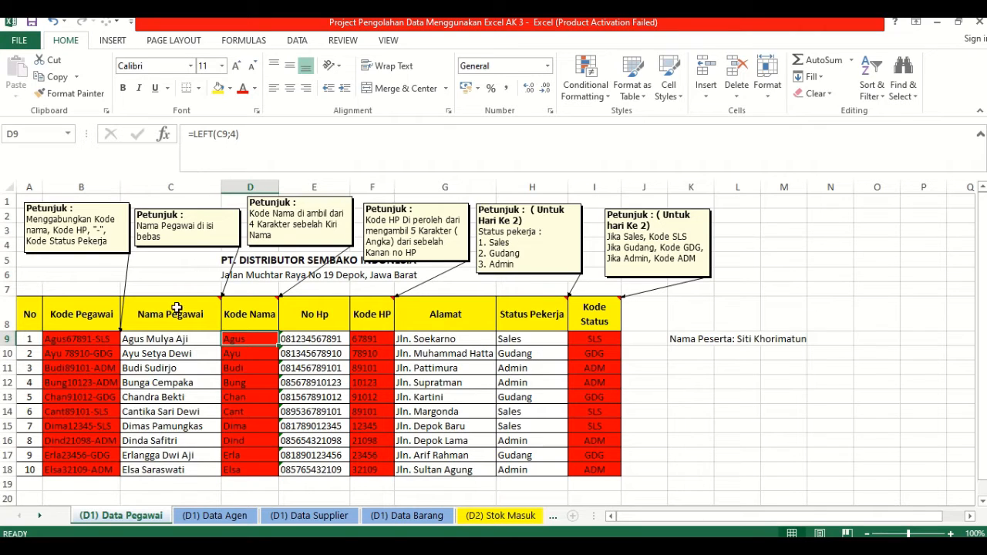
click(245, 138)
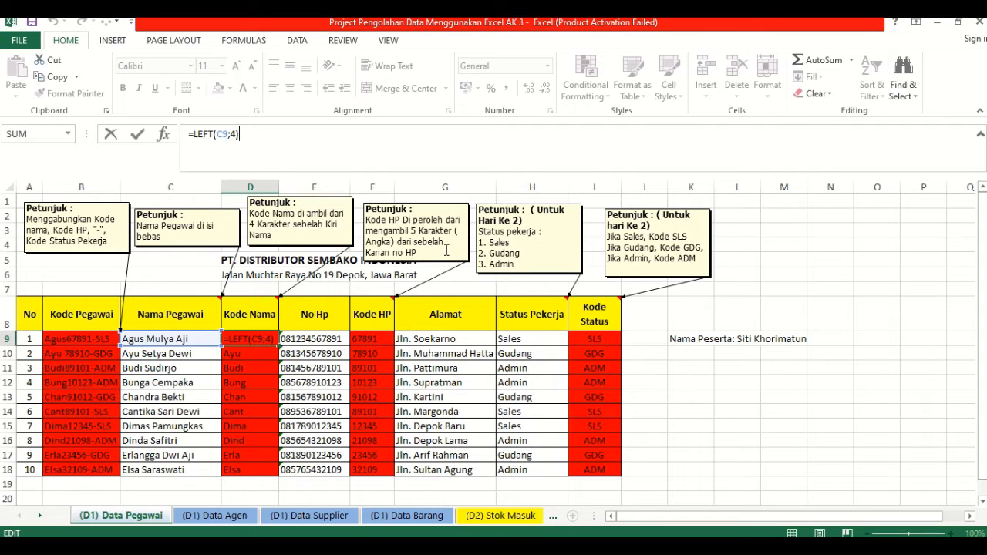
click(387, 339)
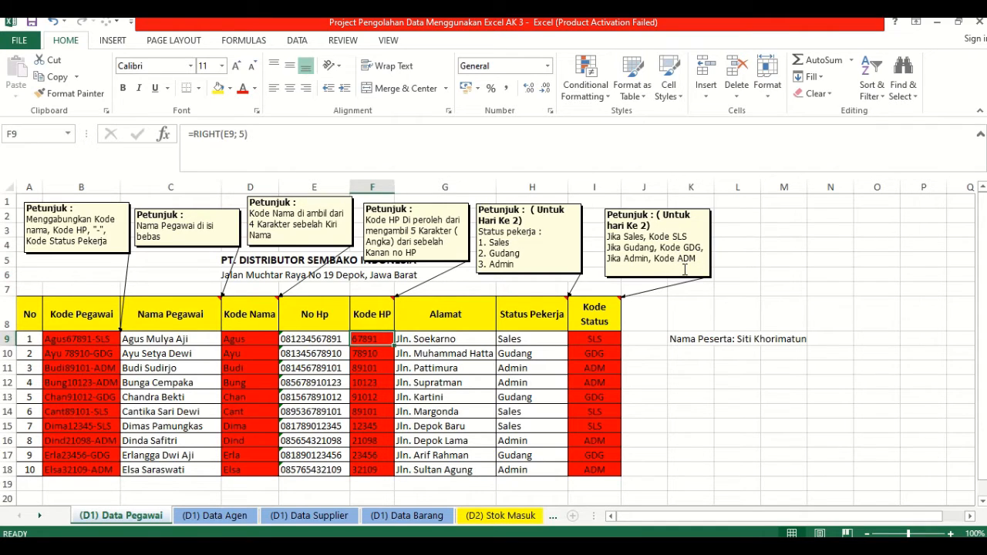
Examine the nested IF formula for Kode Status in the first employee row, cell I9.
click(606, 338)
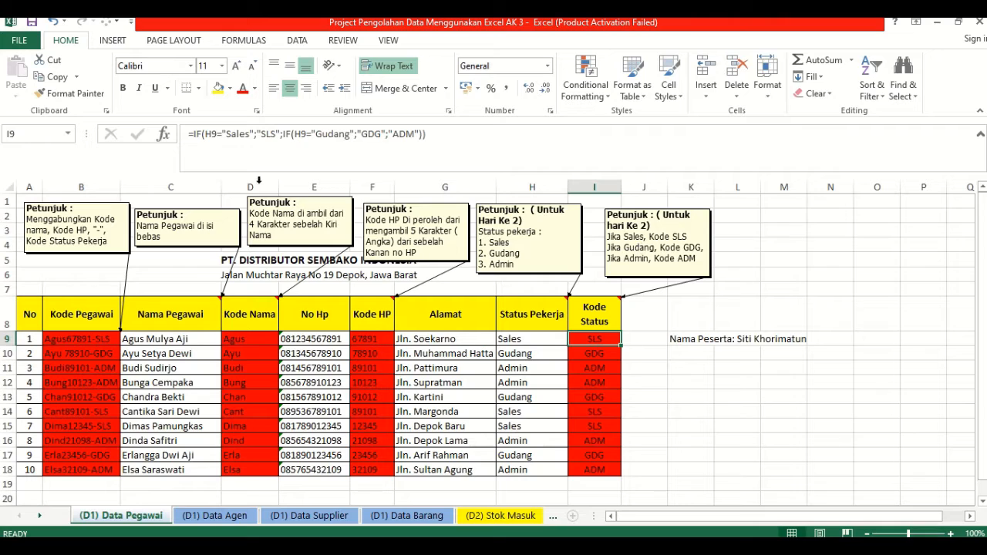
click(208, 135)
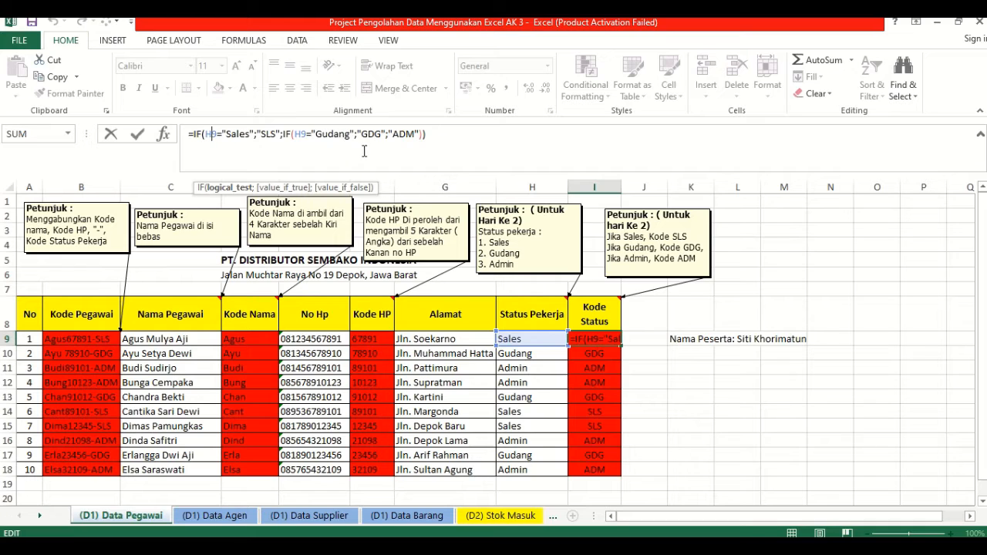
click(436, 144)
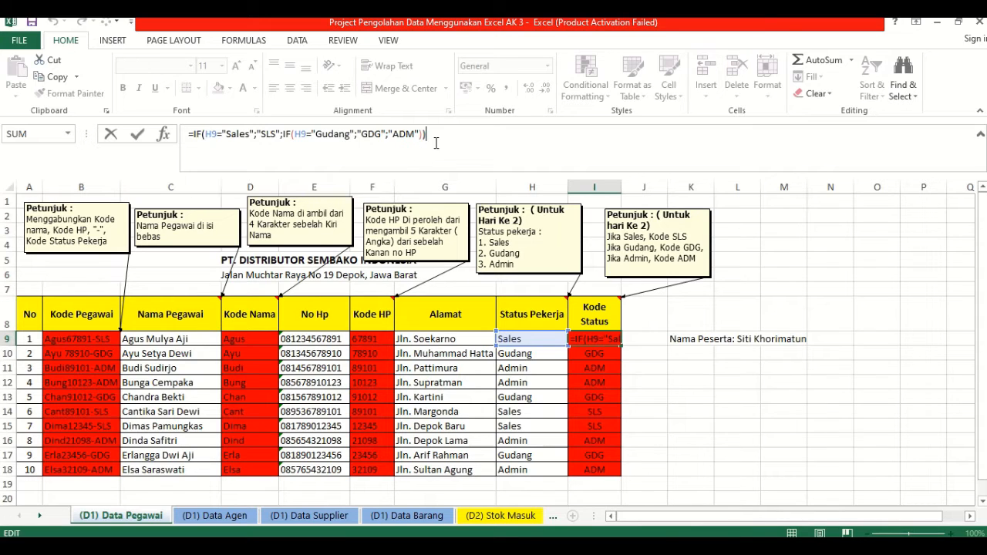
click(633, 365)
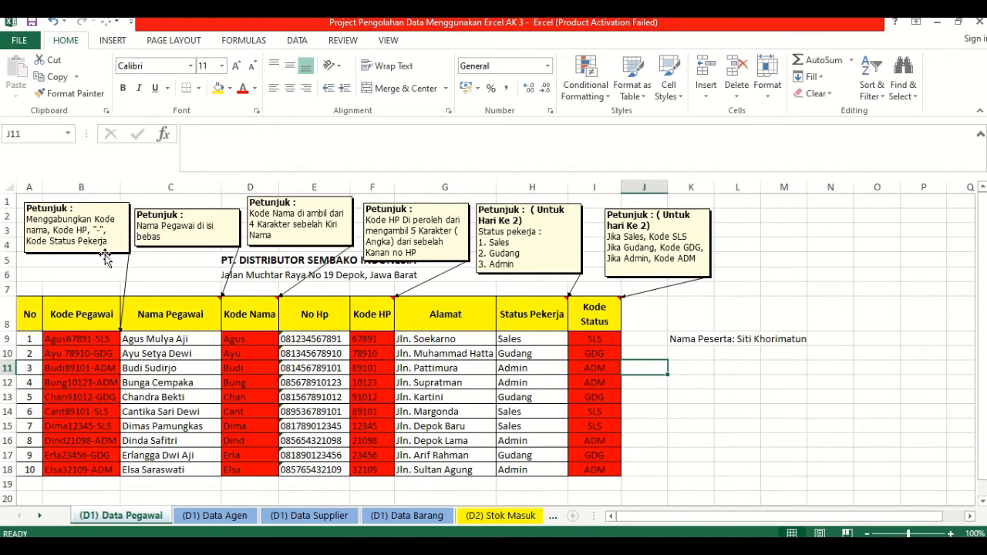
Examine the Kode Pegawai formula in B9 and its cell references, leaving the formula as it is.
click(97, 337)
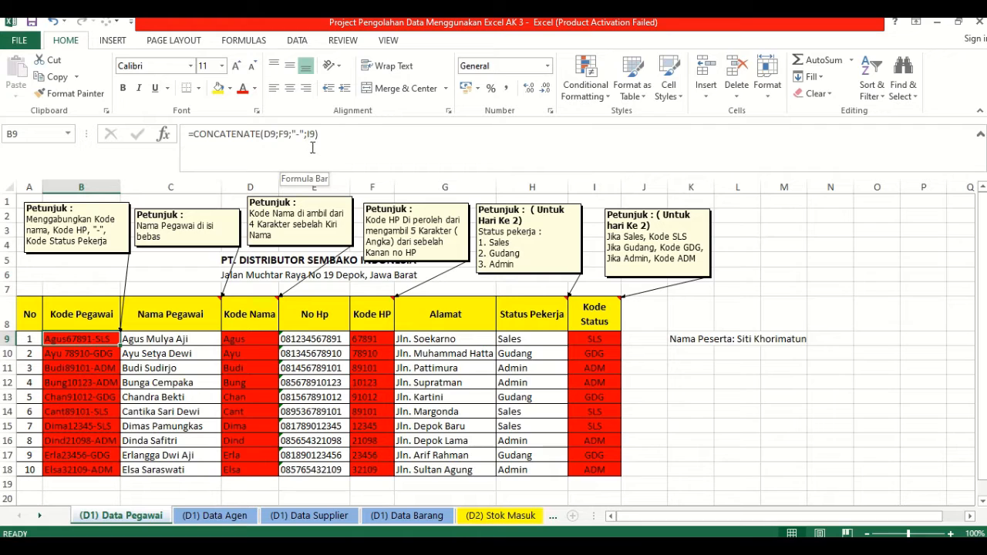
click(357, 140)
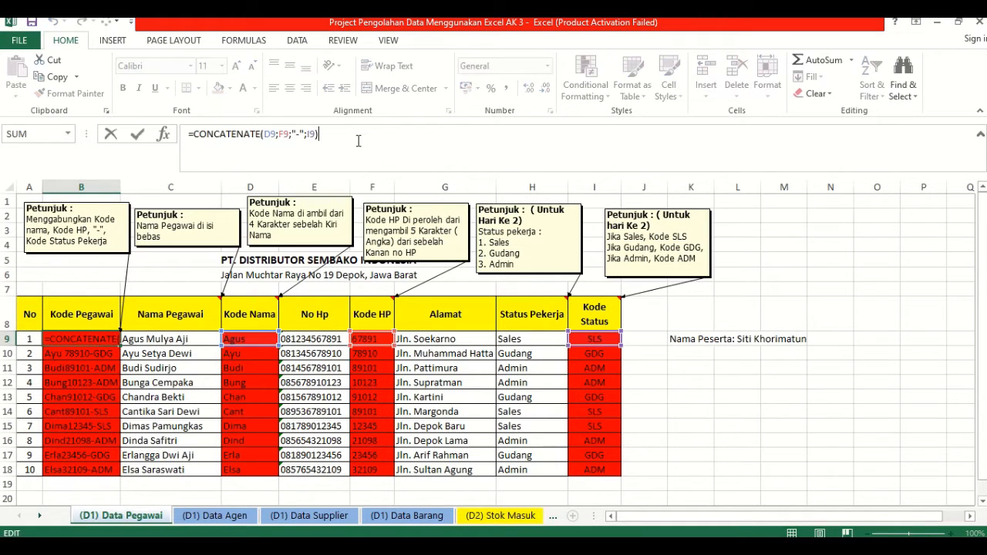
key(Escape)
On the (D1) Data Agen sheet, review the row 11 formulas for the name-based Kode Agen, Kode HP and combined Kode Agen.
click(226, 516)
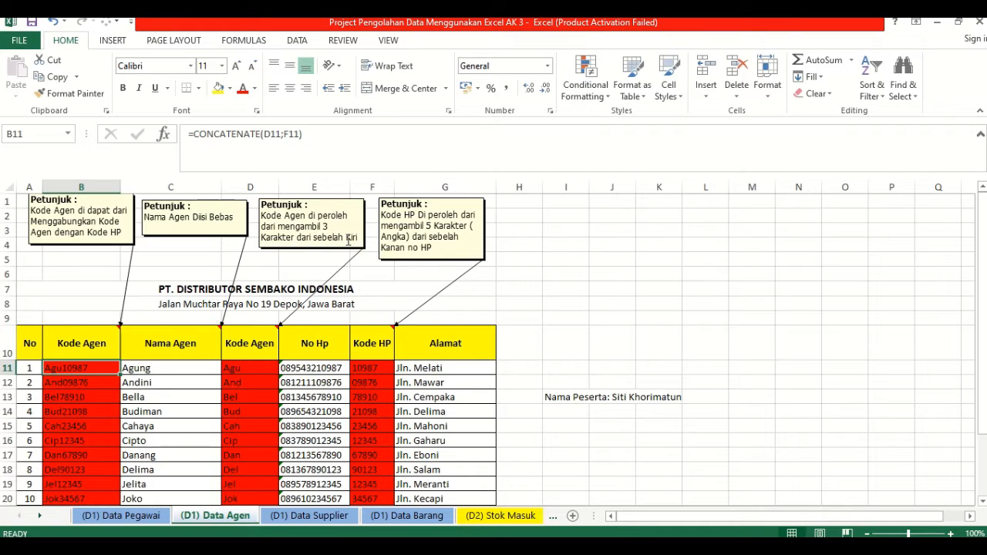
click(267, 370)
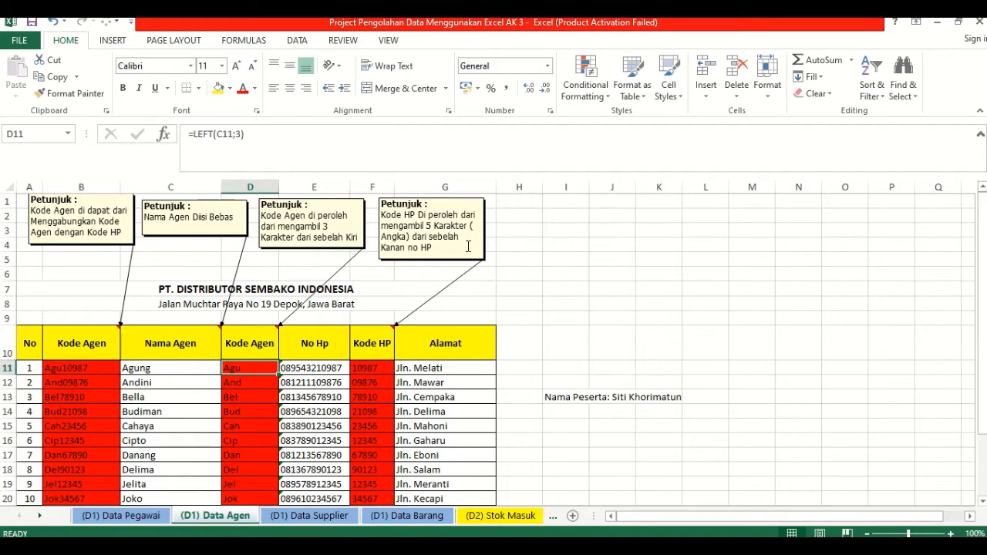
click(386, 368)
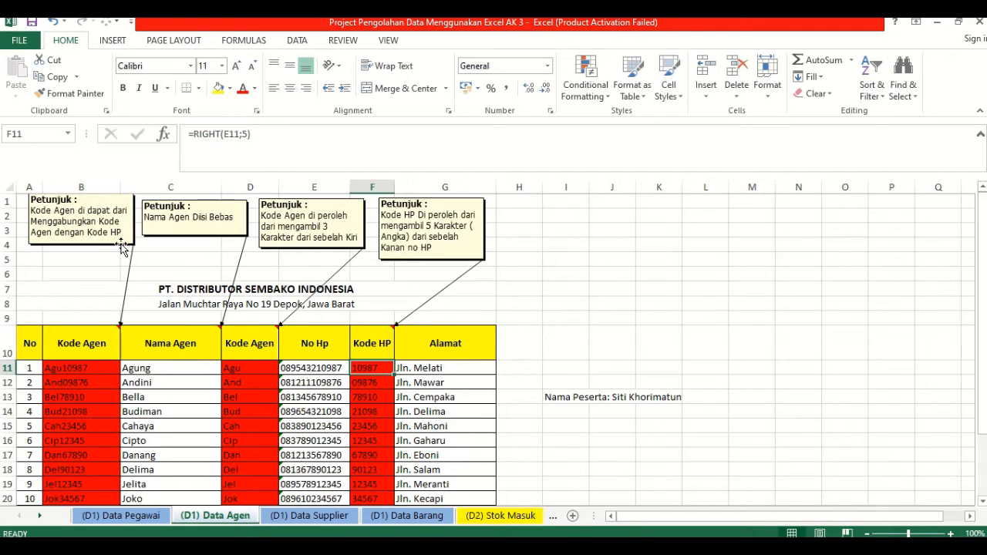
click(113, 368)
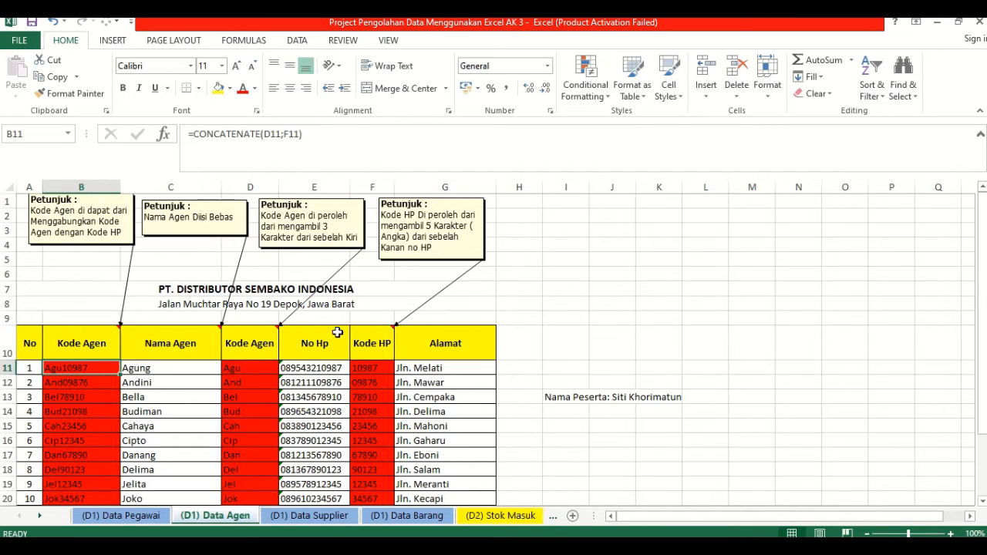
On the (D1) Data Supplier sheet, review the row 13 formulas for the name-based Kode Supplier, Kode HP and combined Kode Supplier.
click(328, 516)
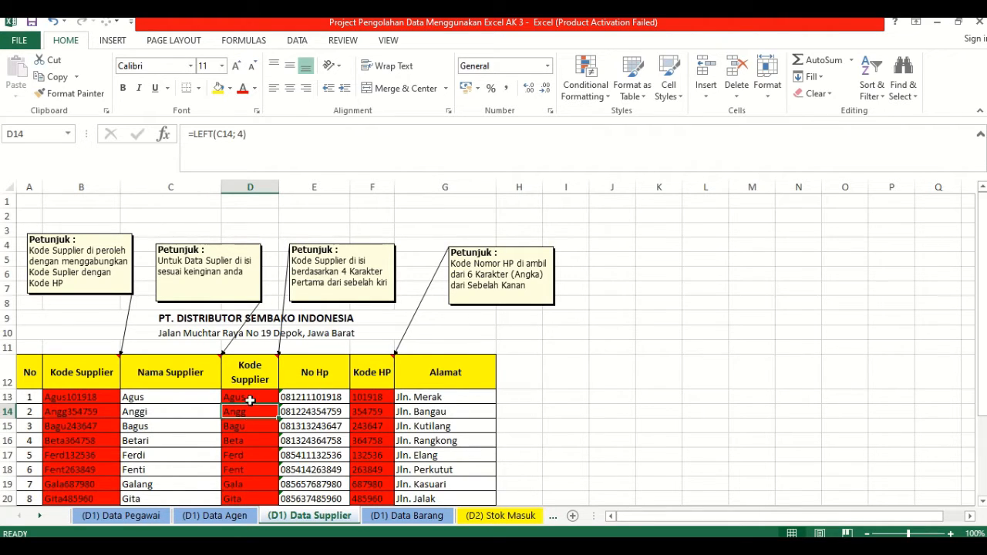
click(546, 384)
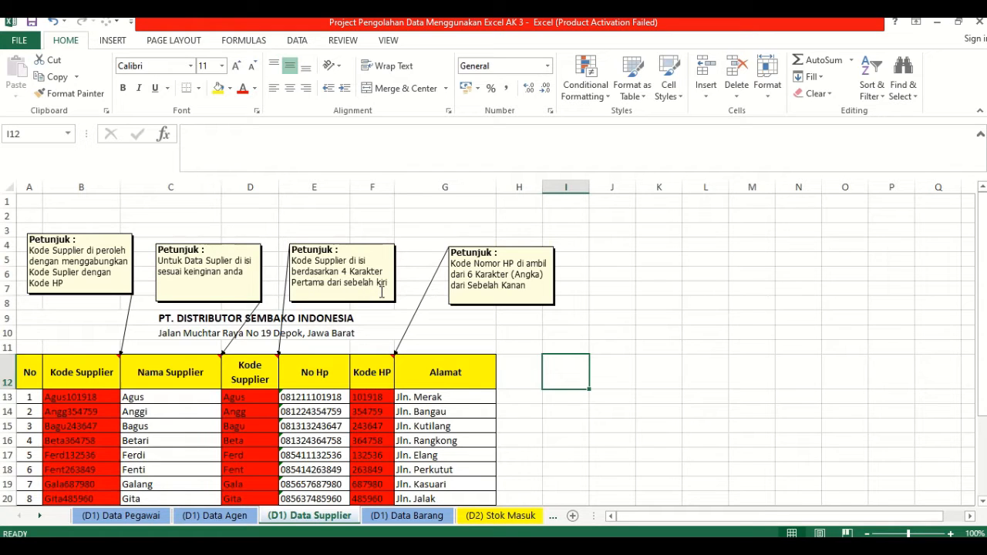
click(242, 397)
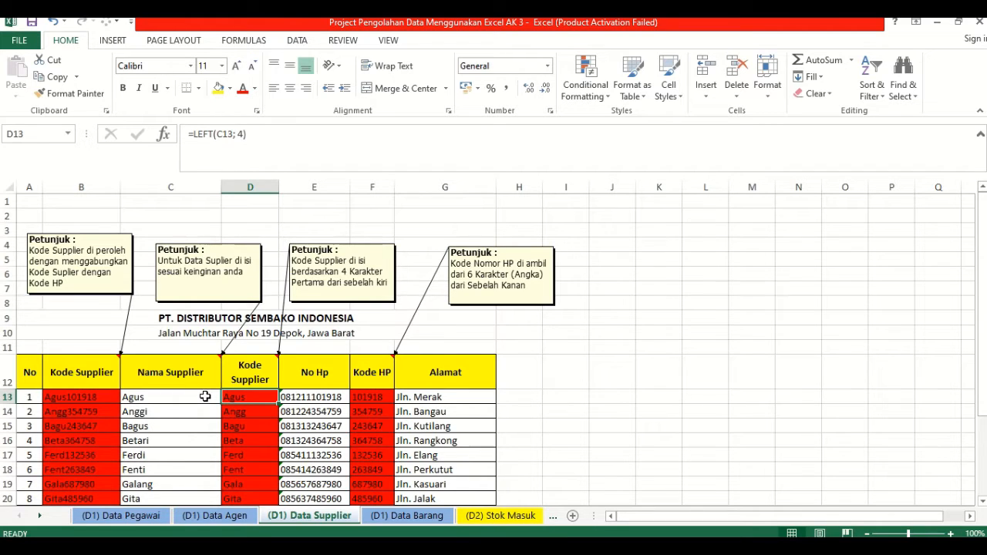
click(245, 137)
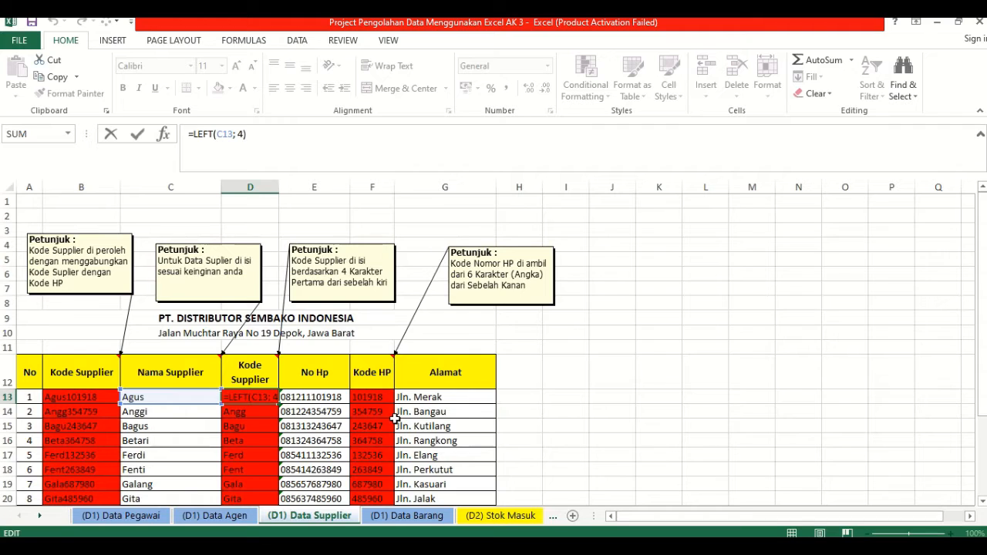
click(389, 394)
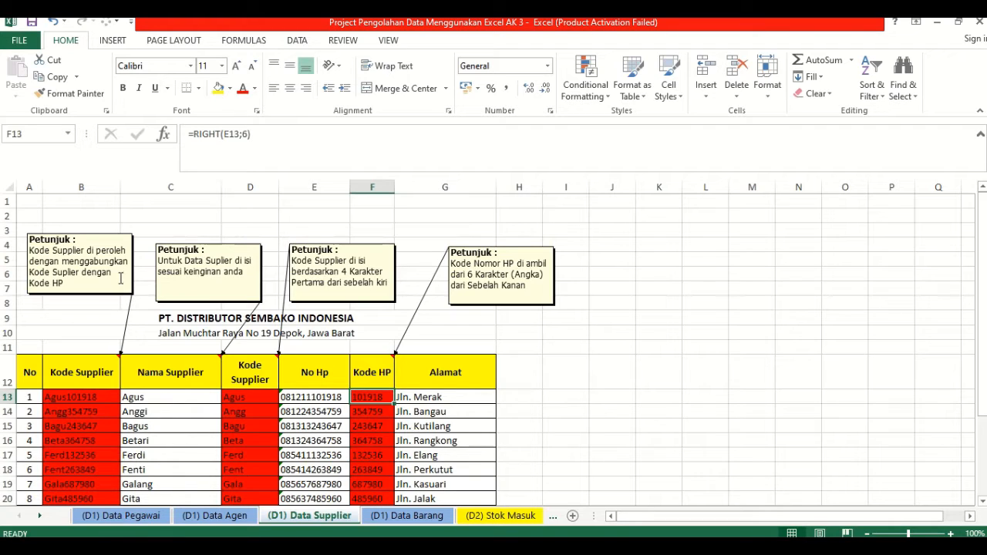
click(114, 397)
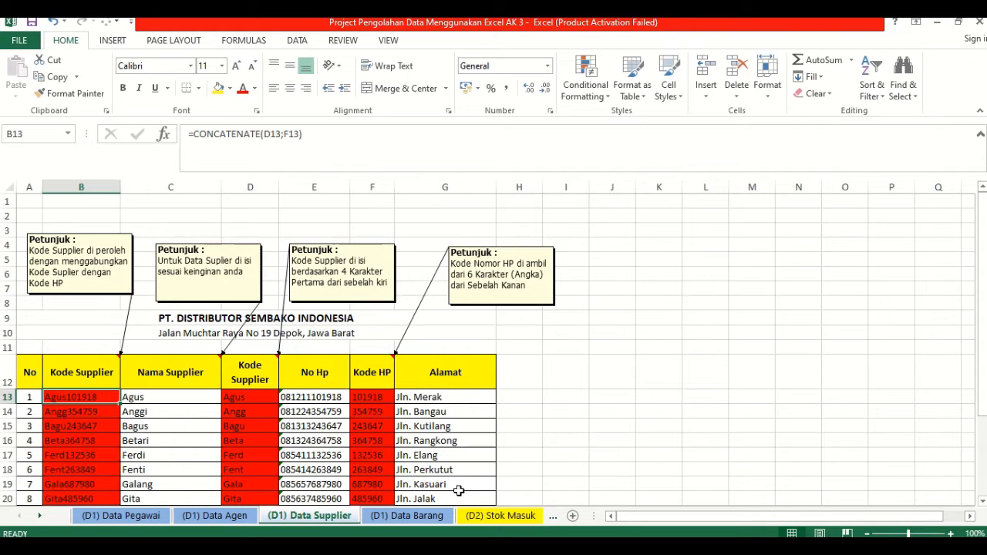
On the (D1) Data Barang sheet, inspect the Kode Kategori formula in E11 and the Kode Merek formula in G11.
click(437, 515)
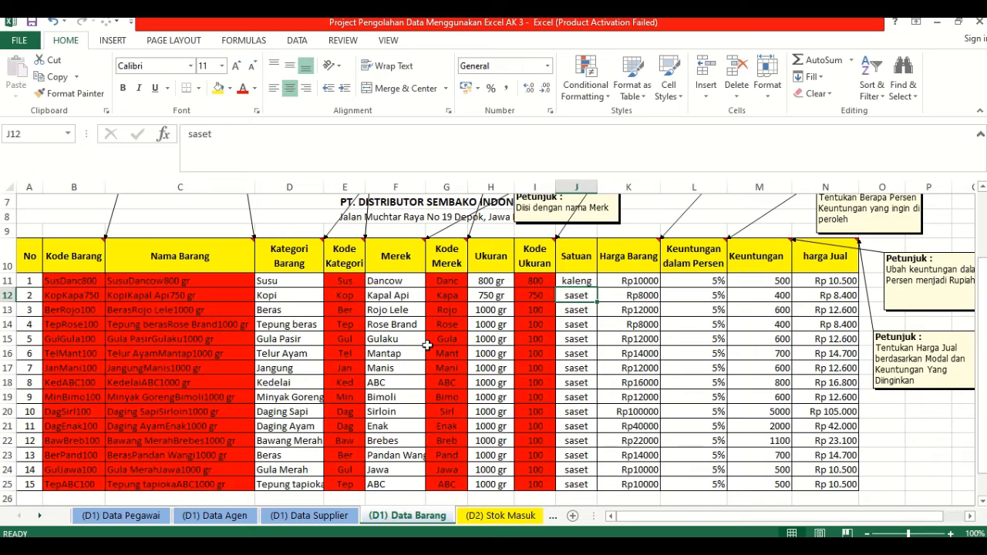
scroll(427, 345, up, 2)
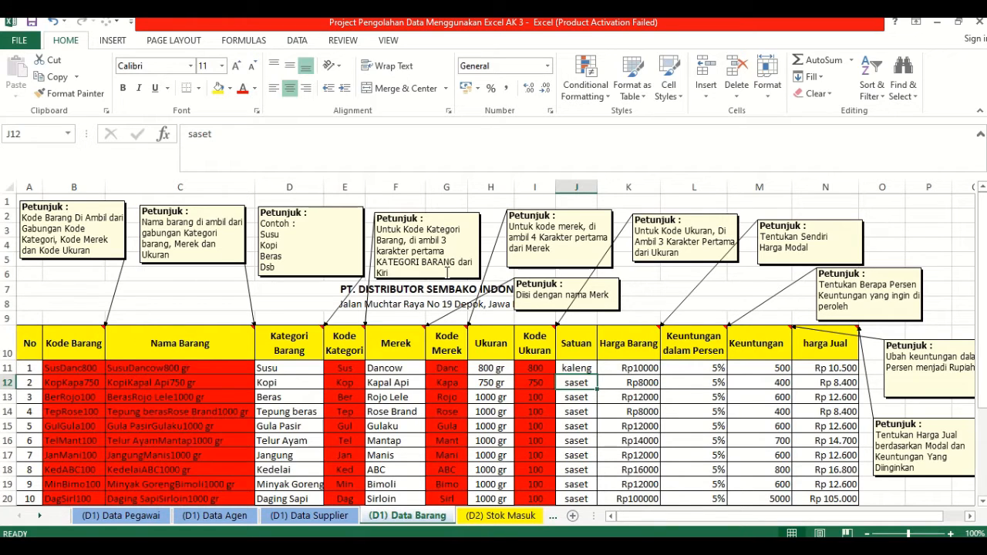
click(341, 369)
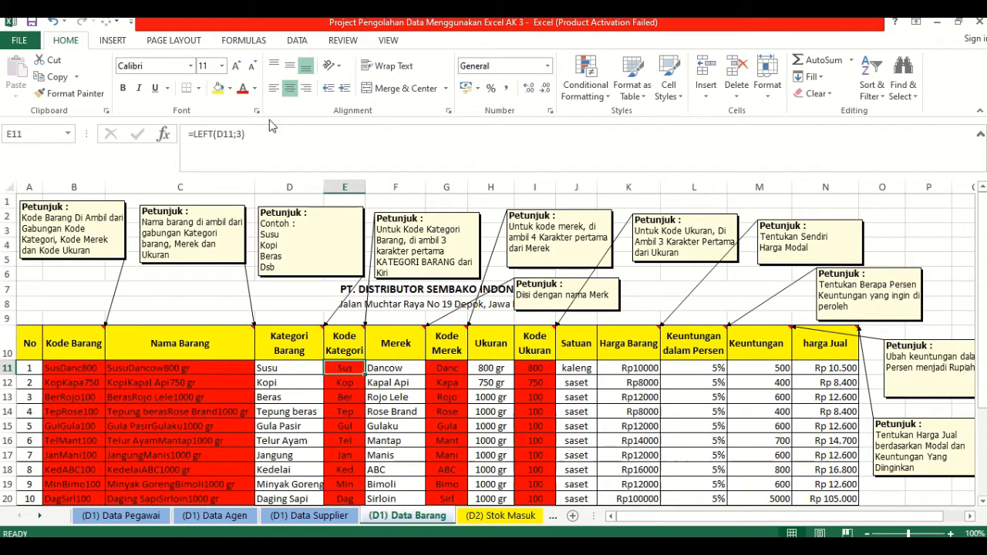
click(308, 146)
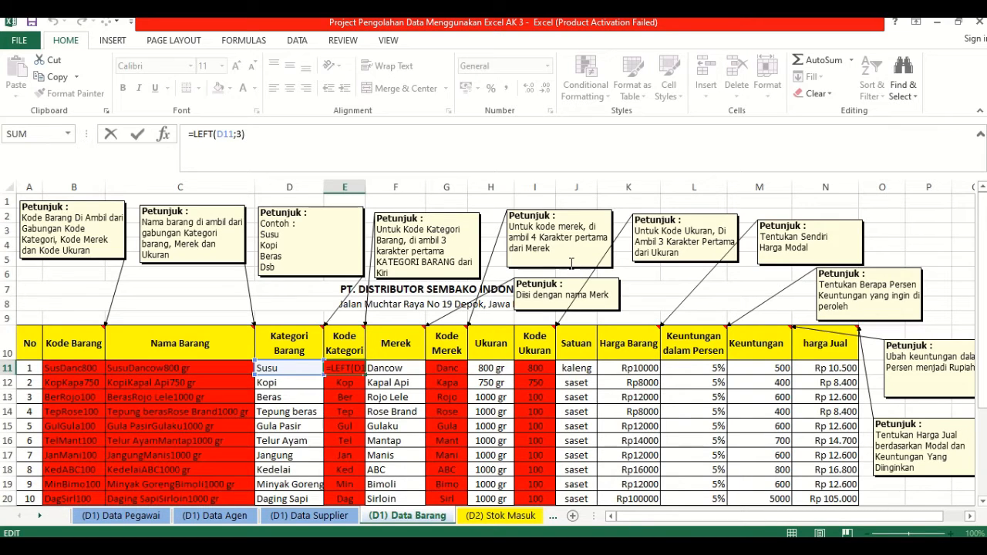
click(461, 369)
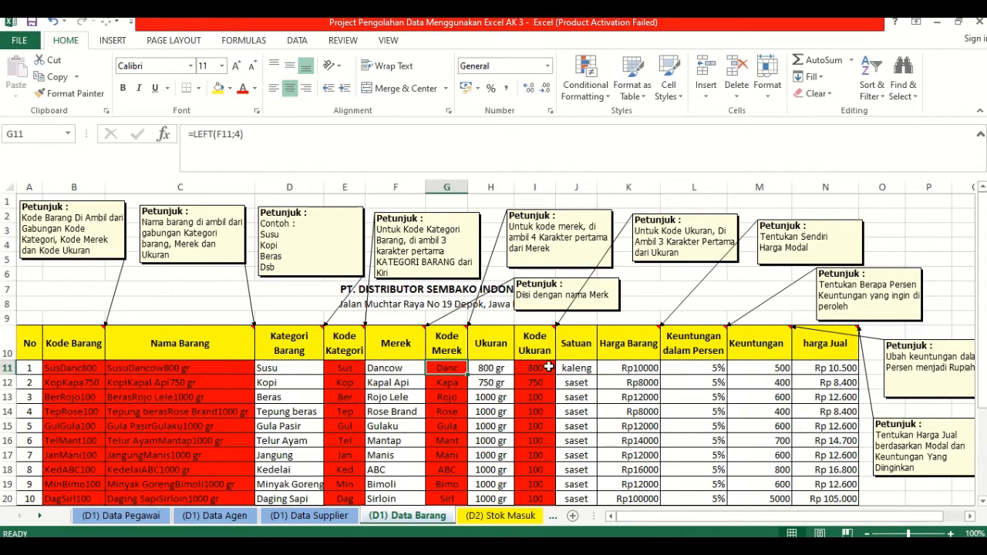
Examine the Kode Ukuran formula in I11 and the cell it references.
click(548, 365)
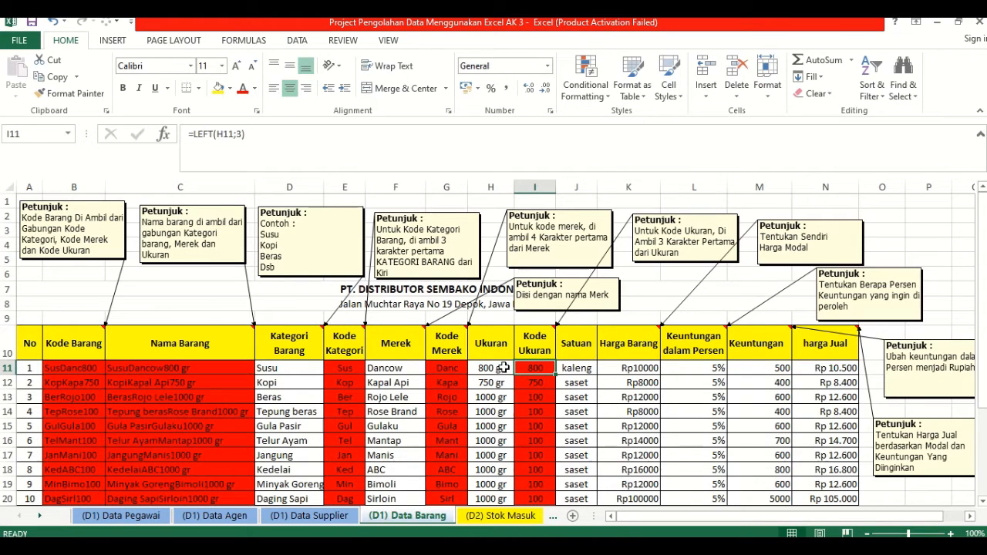
click(228, 135)
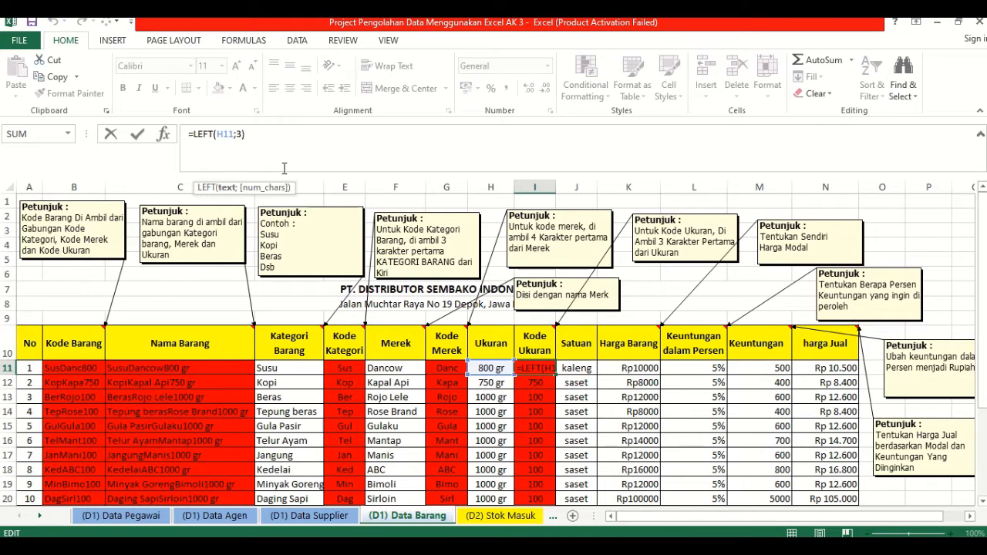
click(285, 135)
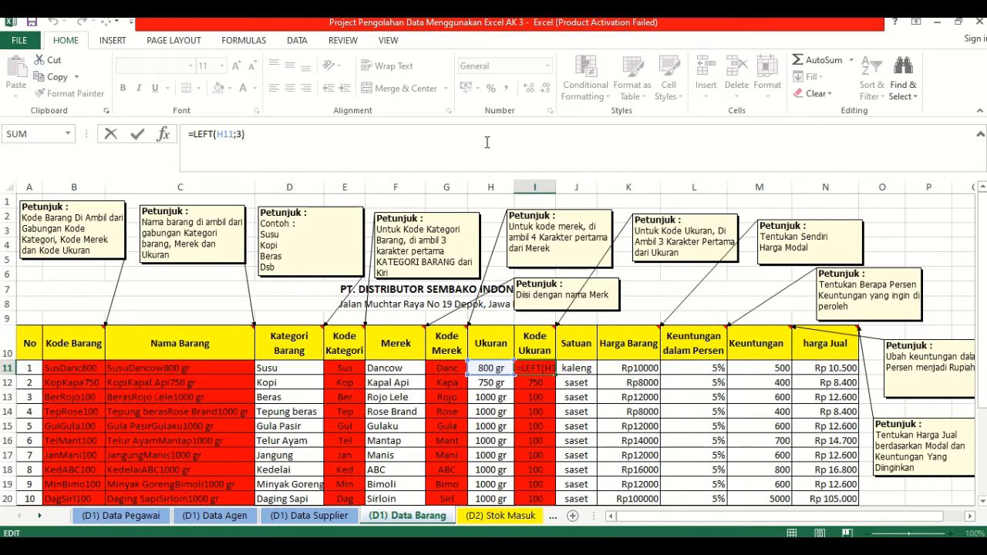
Check the Harga Barang and Keuntungan dalam Persen entries in row 11 and how the Keuntungan formula in M11 uses them.
click(641, 370)
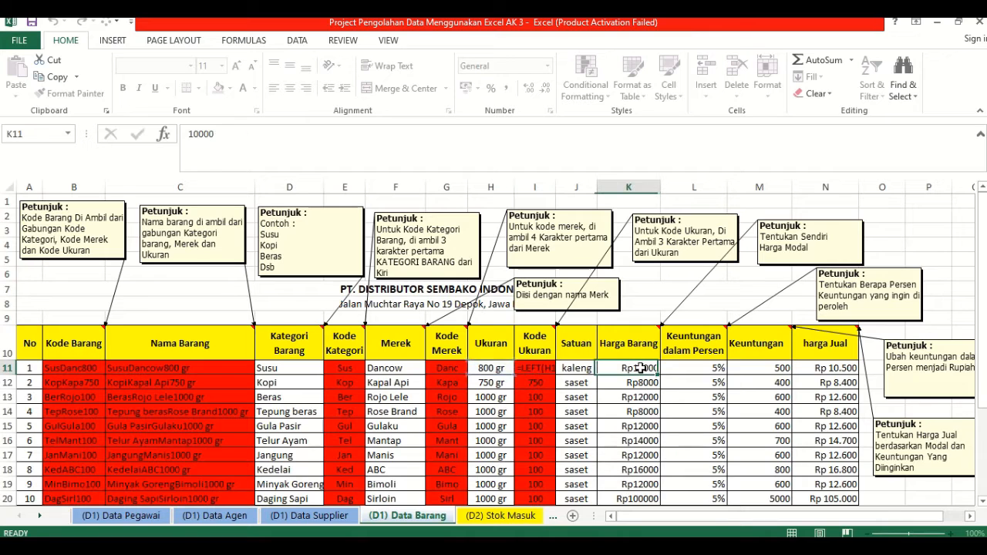
click(717, 371)
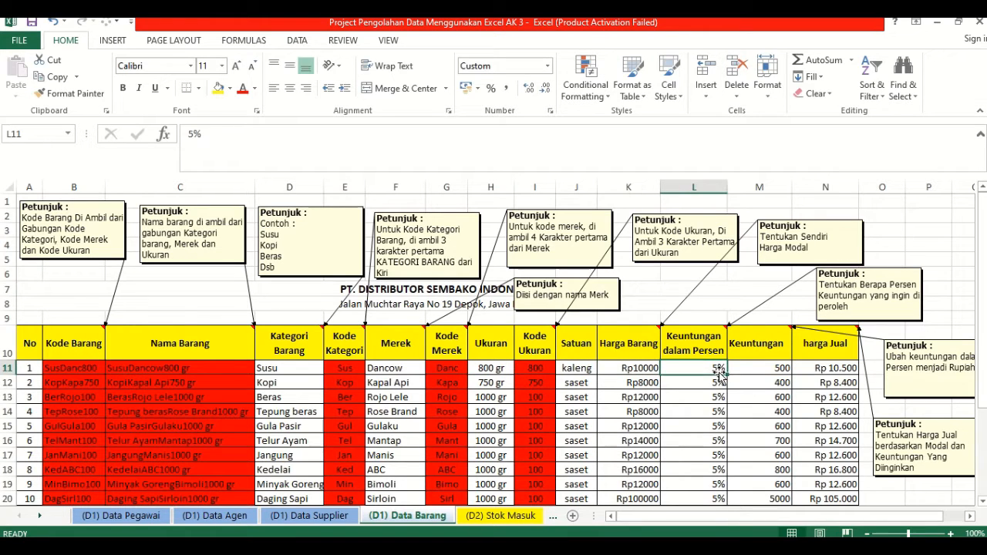
click(782, 367)
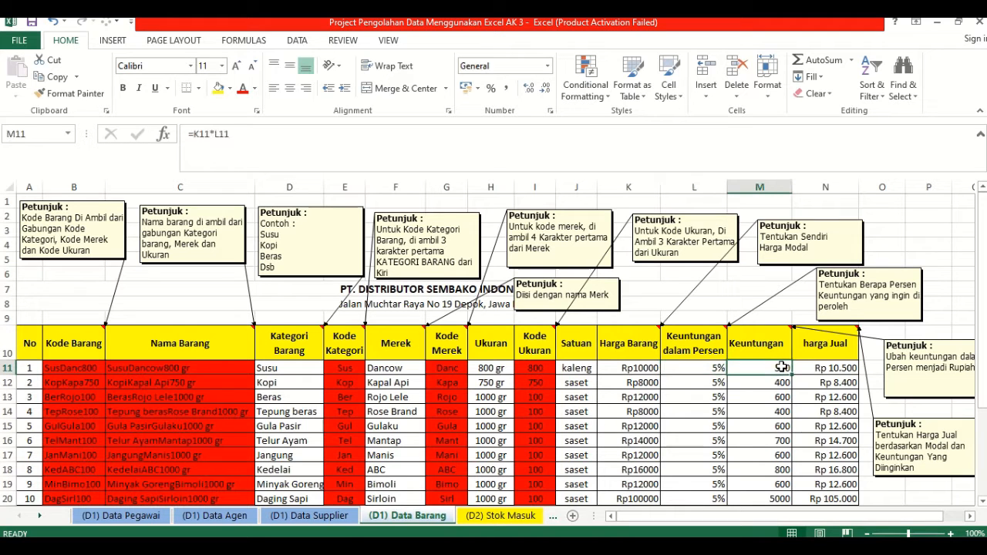
drag(841, 517, 857, 518)
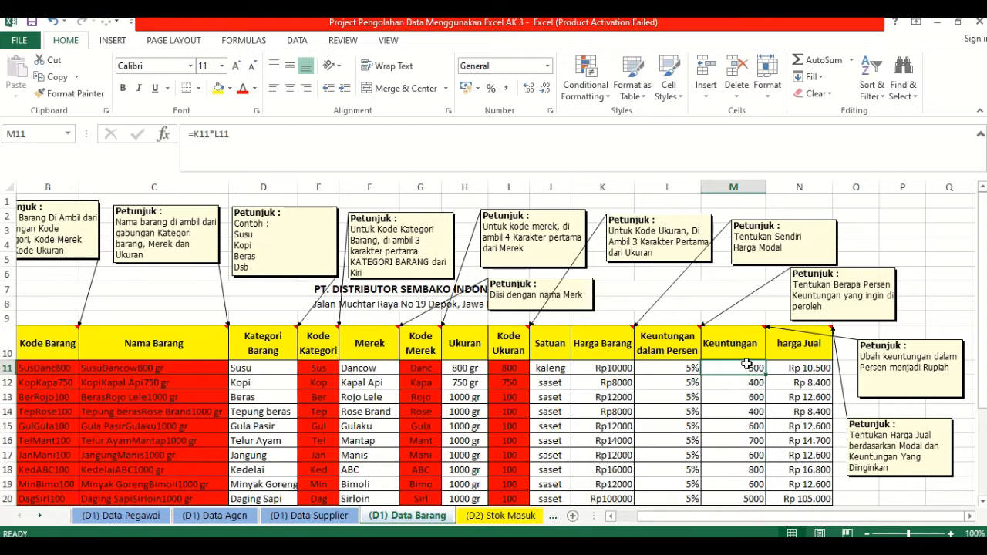
click(201, 136)
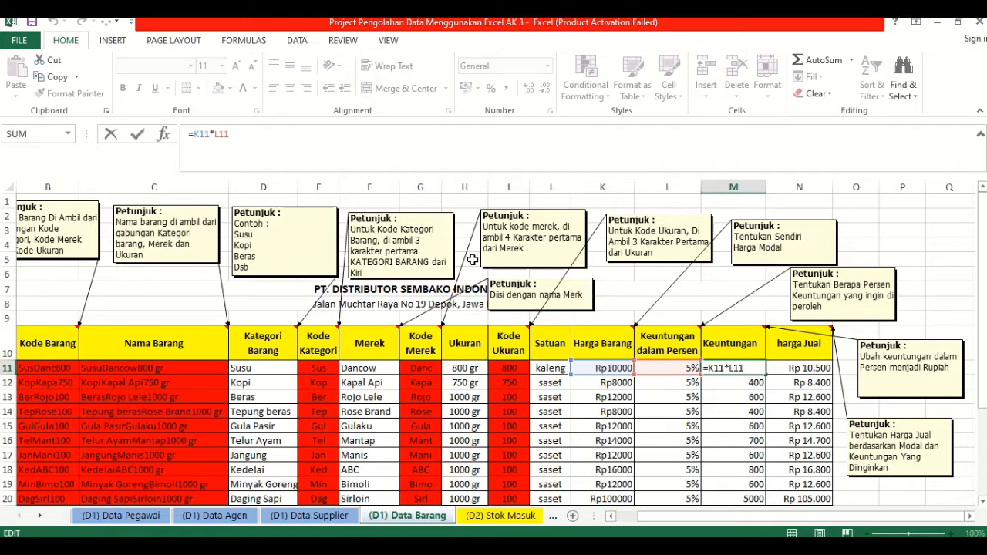
Inspect the harga Jual formula in N11 and the Nama Barang formula in C11.
click(804, 368)
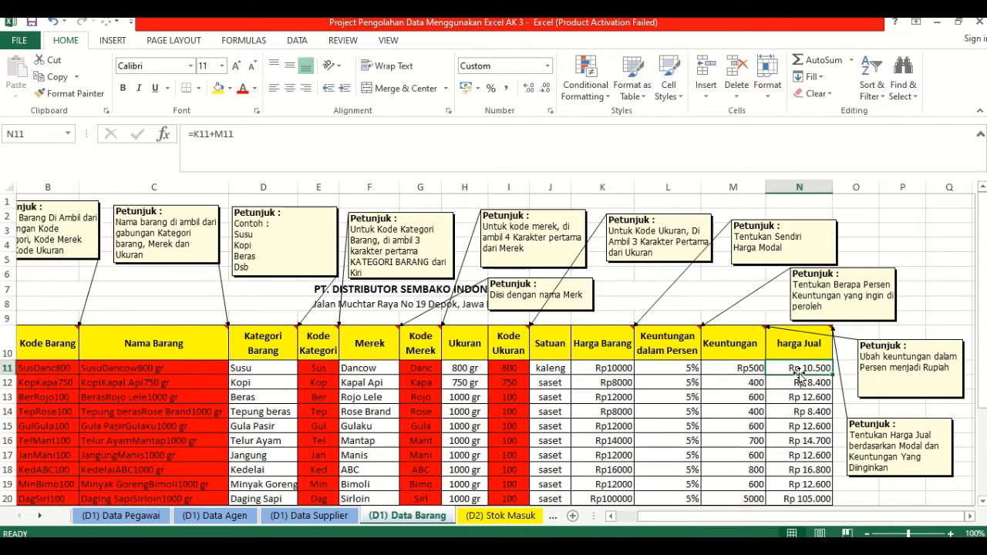
click(204, 136)
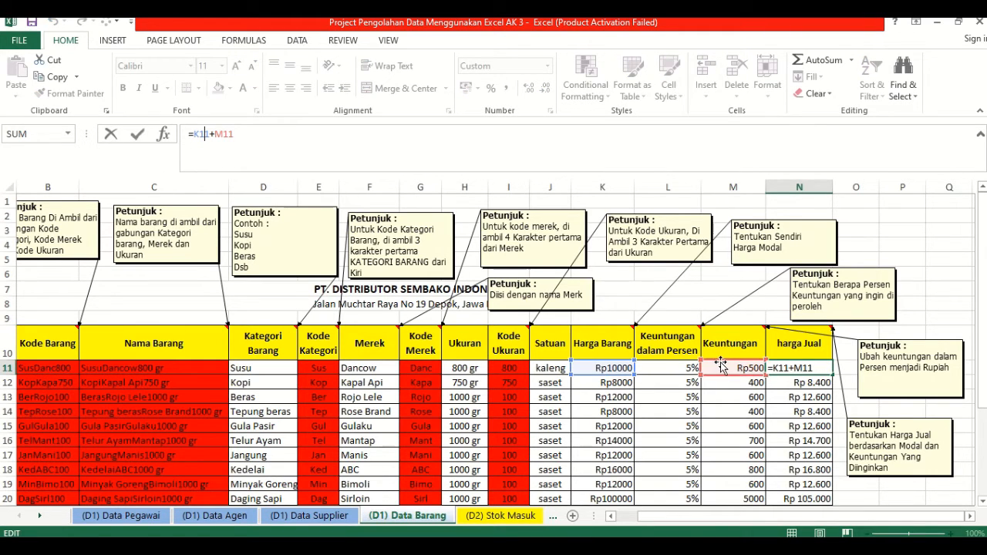
click(182, 372)
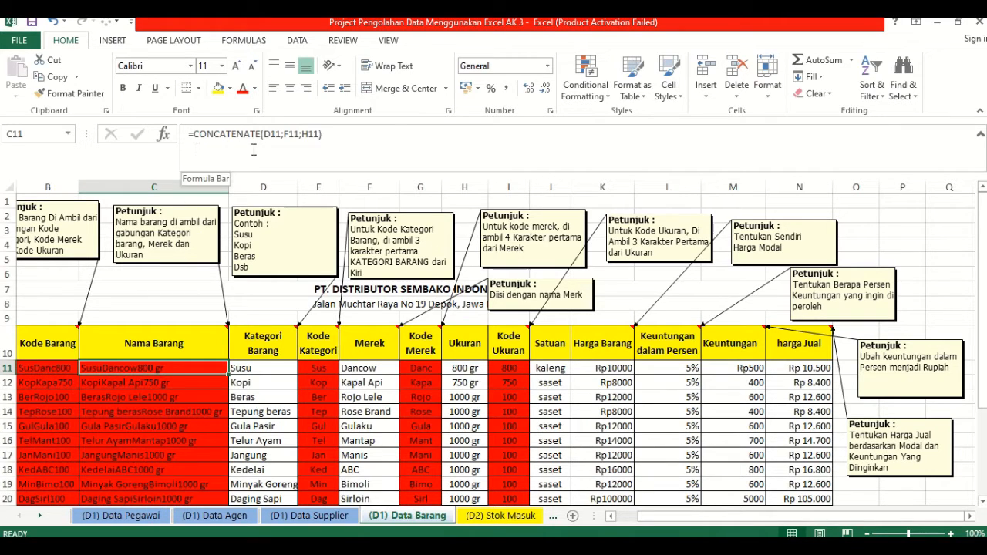
Inspect the Nama Barang formula in C11 and the CONCATENATE formula behind Kode Barang in B11, including the cells it references.
click(295, 136)
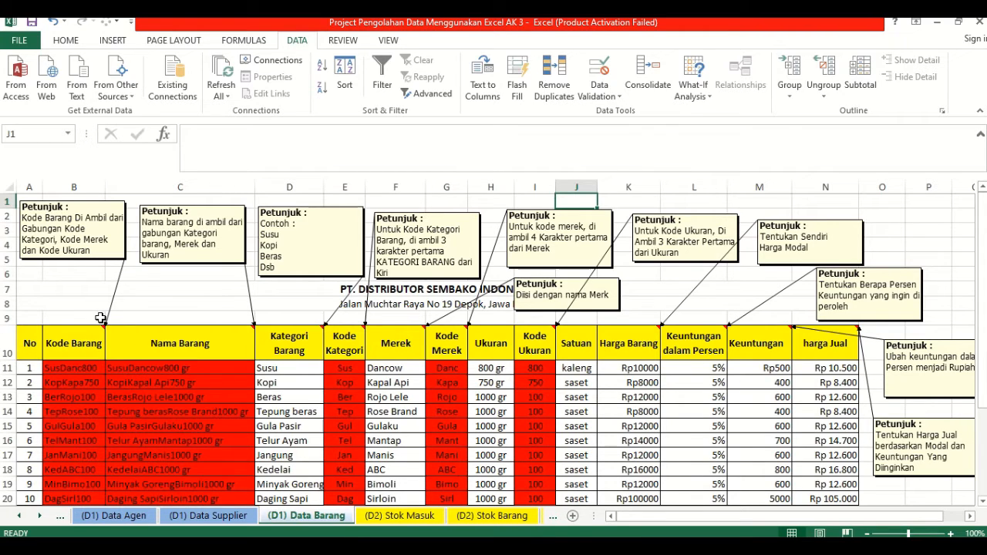
click(86, 368)
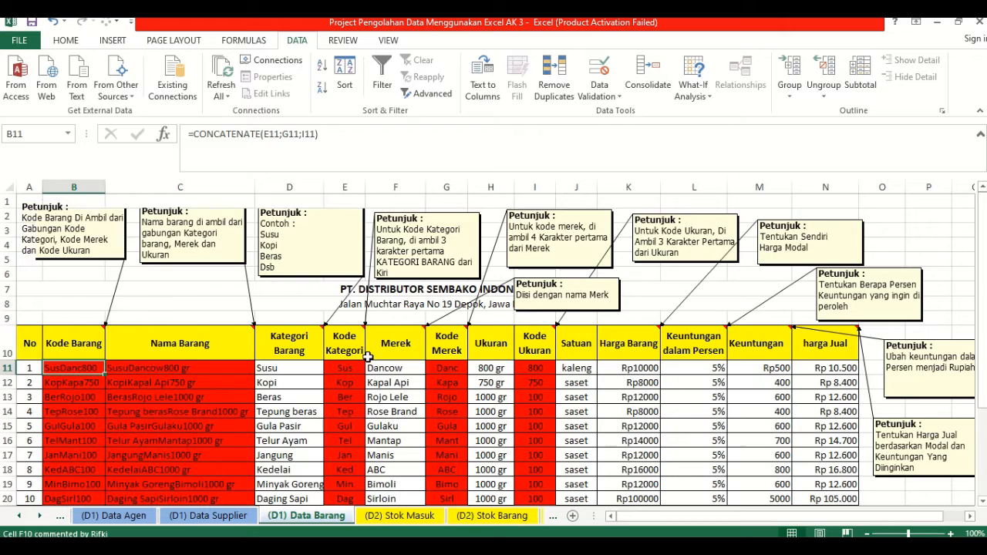
click(265, 135)
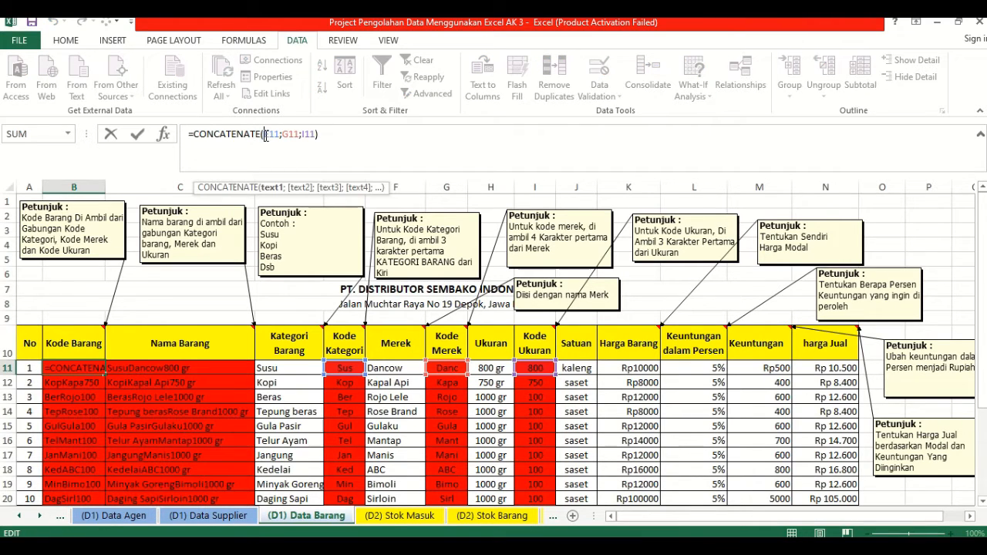
click(292, 136)
click(326, 134)
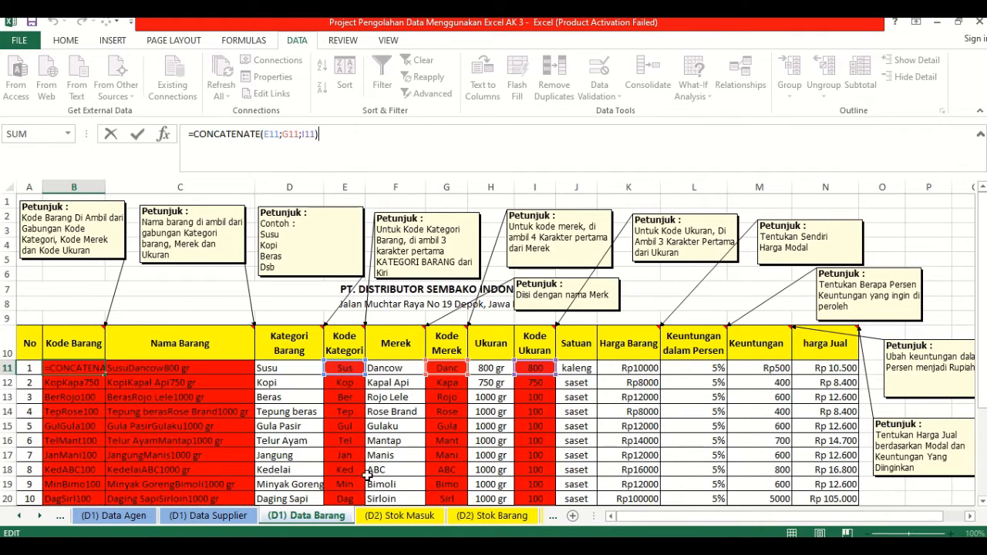
key(Return)
On the (D2) Stok Masuk sheet, review the Data Validation of Kode Barang cell B11, checking its List type and source range on (D1) Data Barang.
click(430, 523)
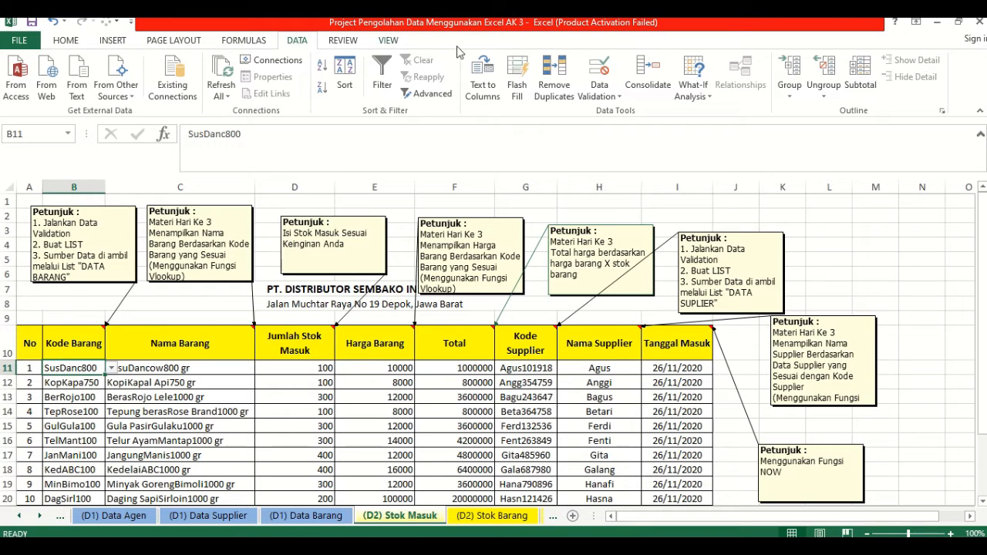
click(592, 101)
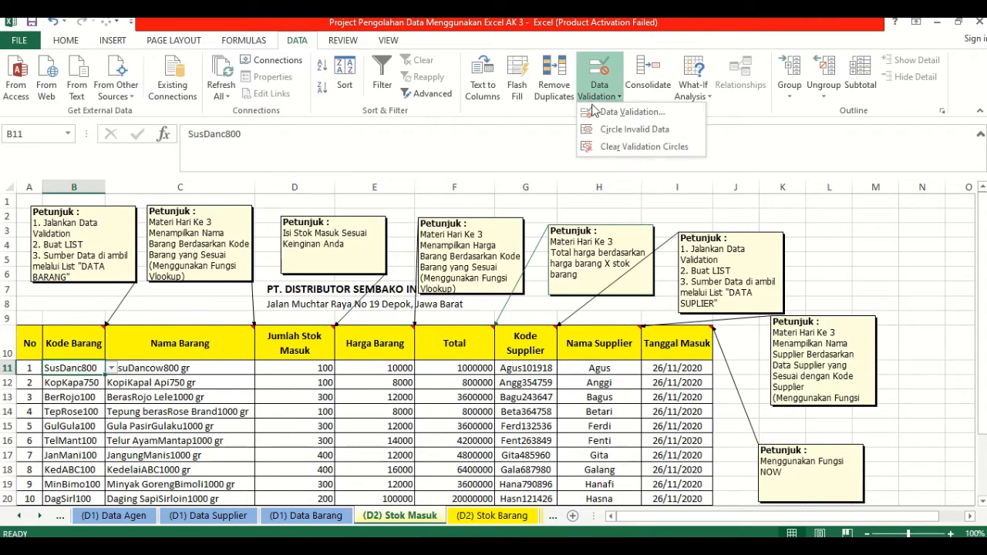
click(596, 111)
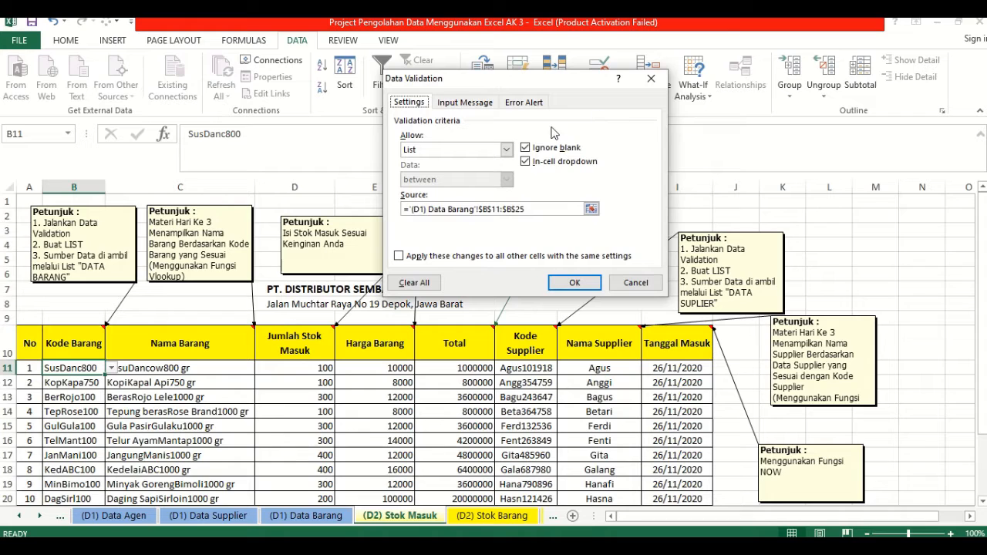
click(506, 151)
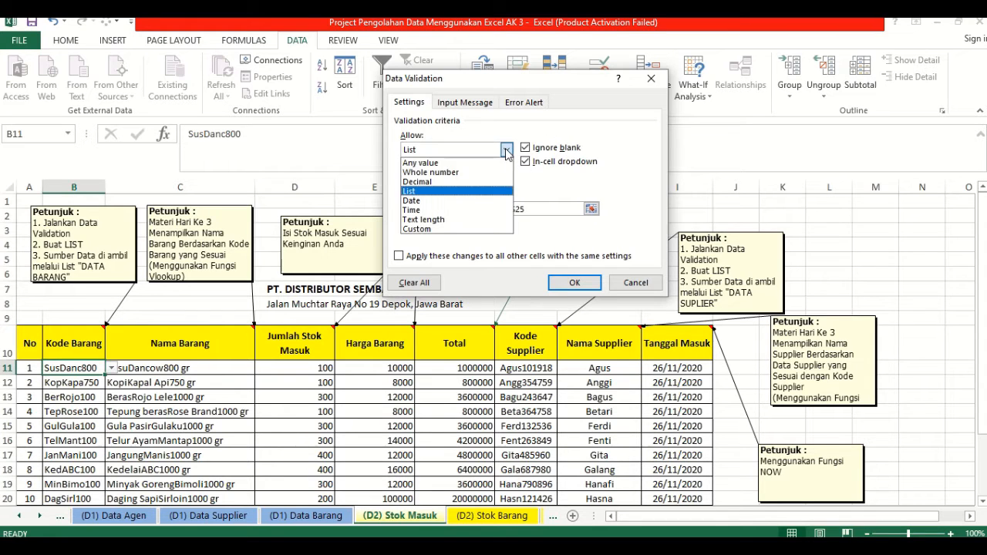
click(494, 192)
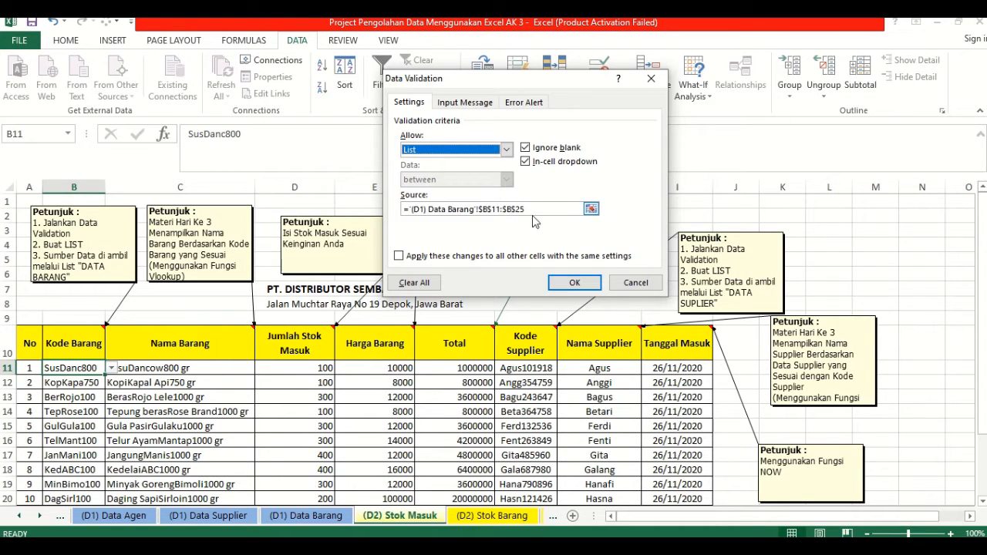
drag(527, 207, 400, 214)
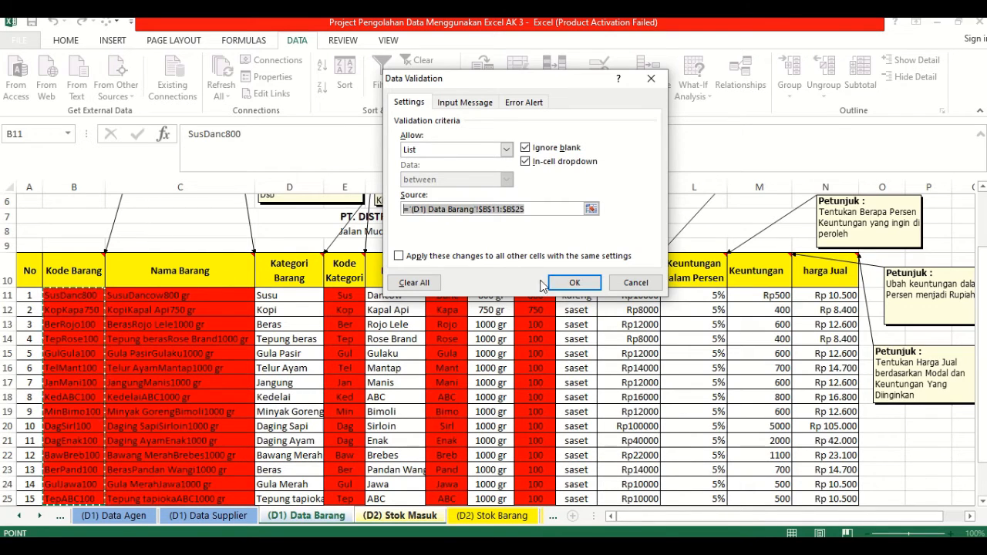
click(568, 283)
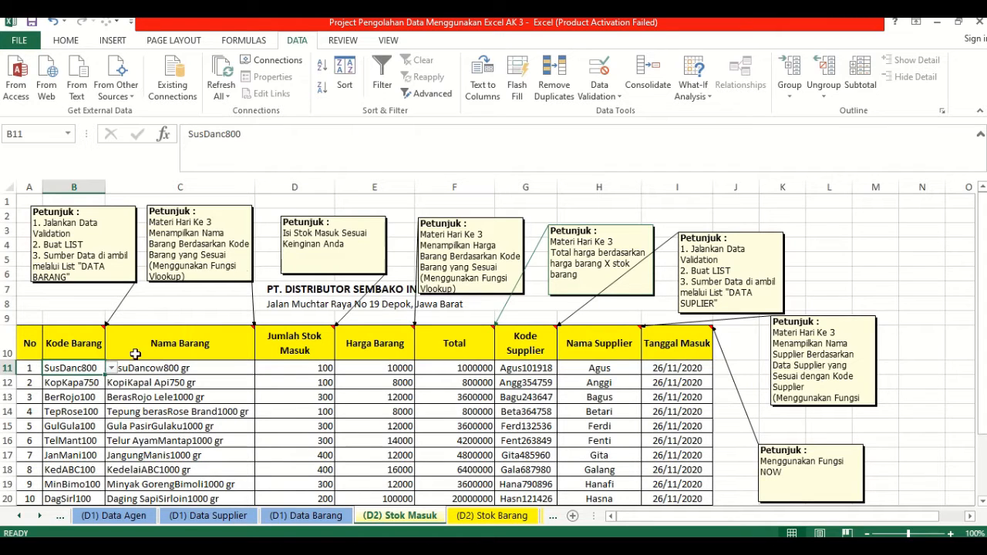
Browse the allowed Kode Barang values for B11 and choose SusDanc800.
click(112, 369)
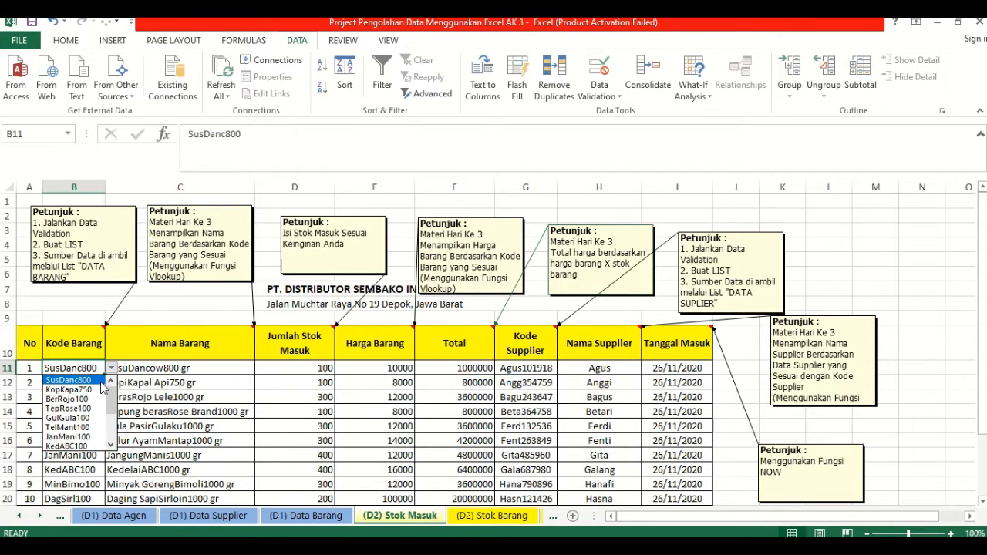
mouse_move(112, 397)
mouse_down()
mouse_move(113, 443)
mouse_move(113, 389)
mouse_up()
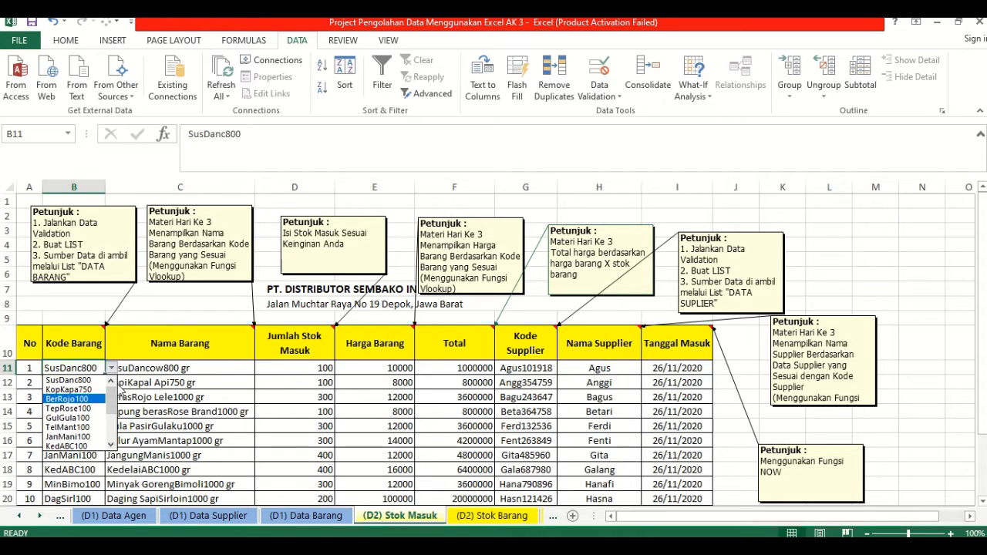
click(86, 380)
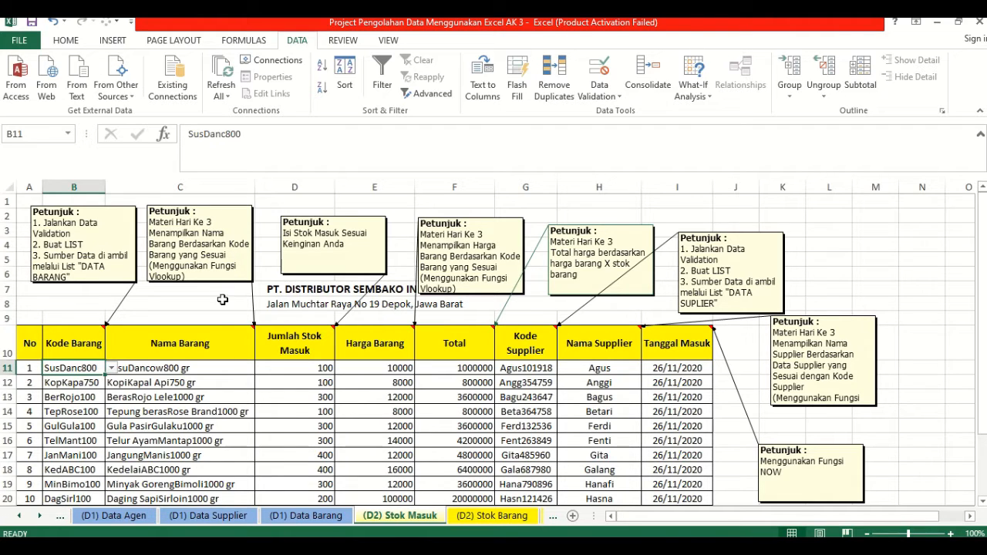
Examine the lookup value and table array of the Nama Barang VLOOKUP formula in C11, viewing the (D1) Data Barang sheet it references.
click(235, 370)
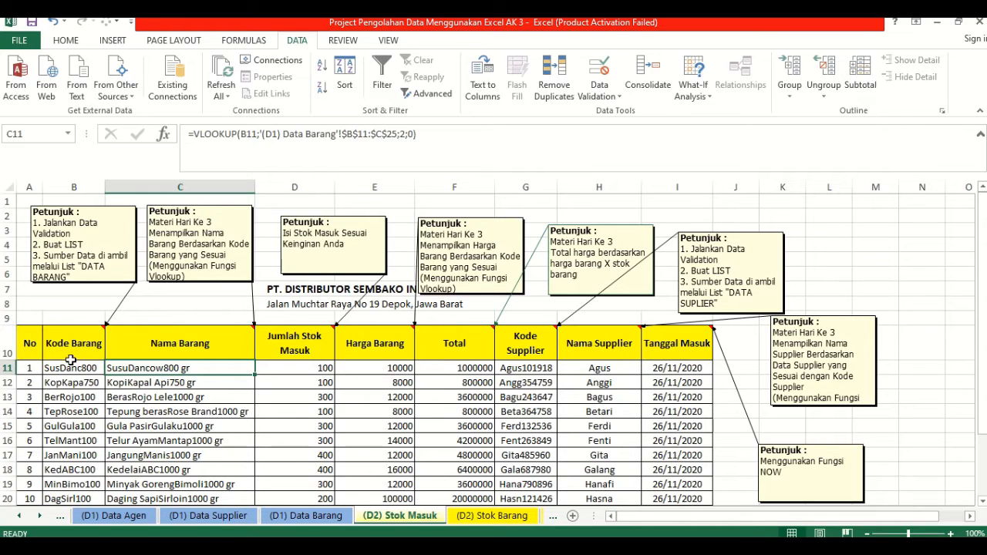
click(248, 134)
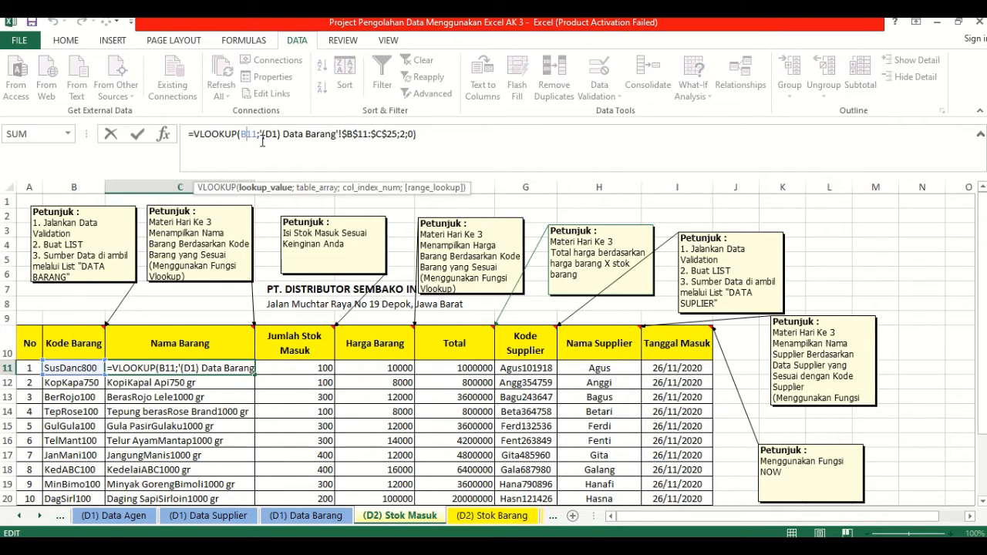
click(304, 134)
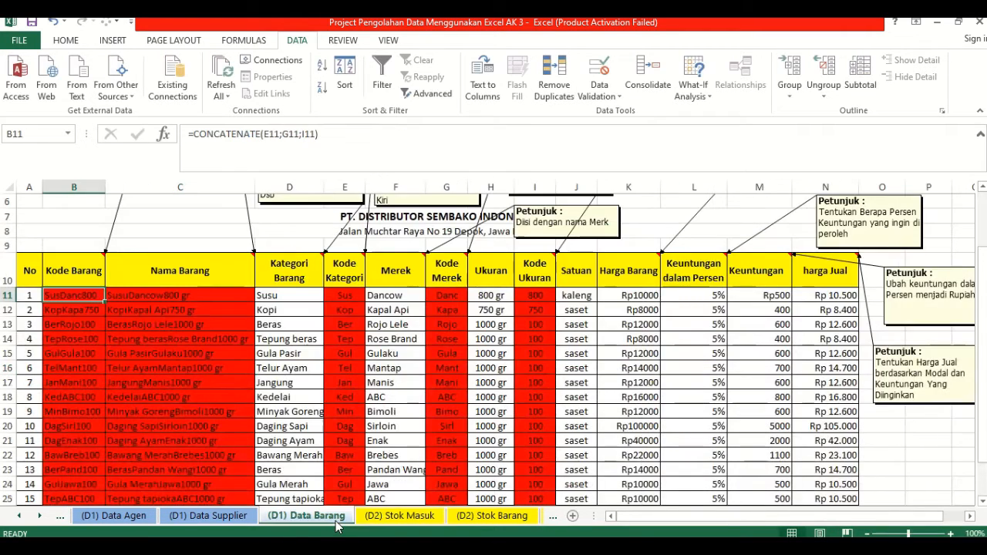
click(400, 517)
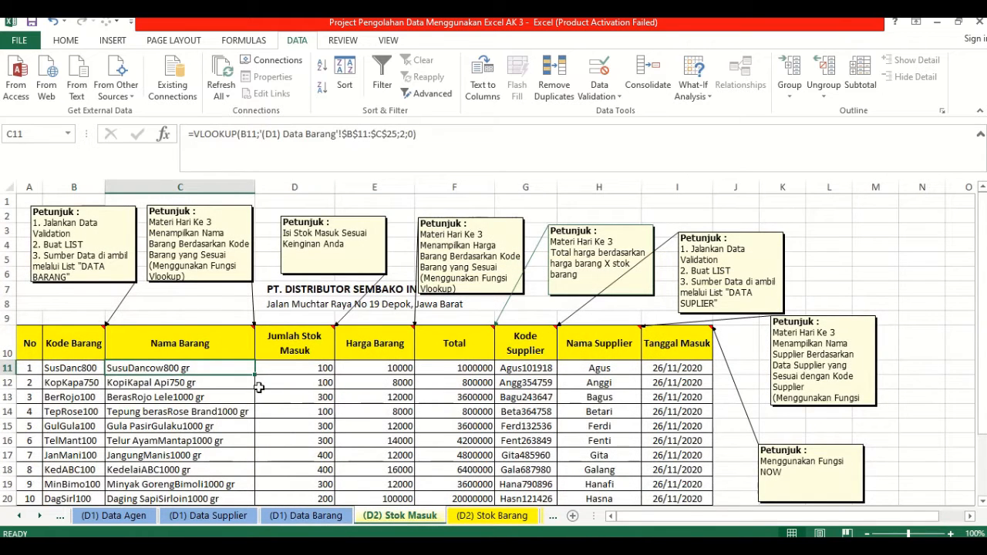
click(348, 135)
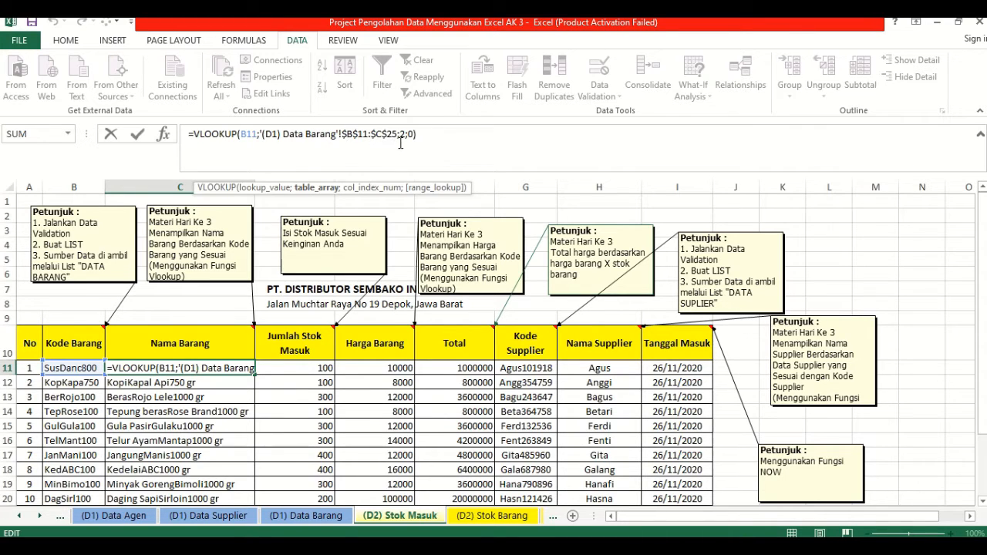
key(Return)
Compare the C11 VLOOKUP's column index with the (D1) Data Barang columns and check the formula's final argument on (D2) Stok Masuk.
click(312, 515)
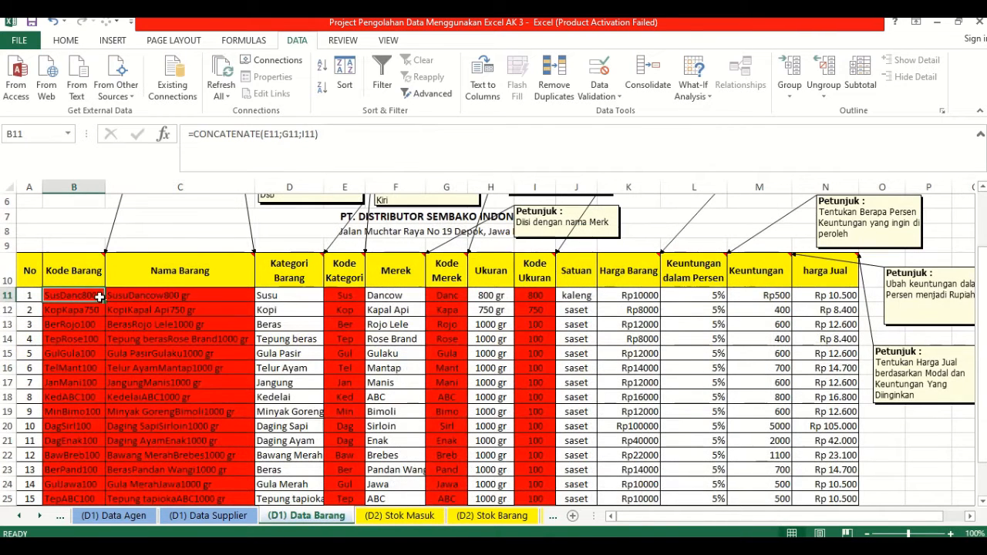
click(422, 516)
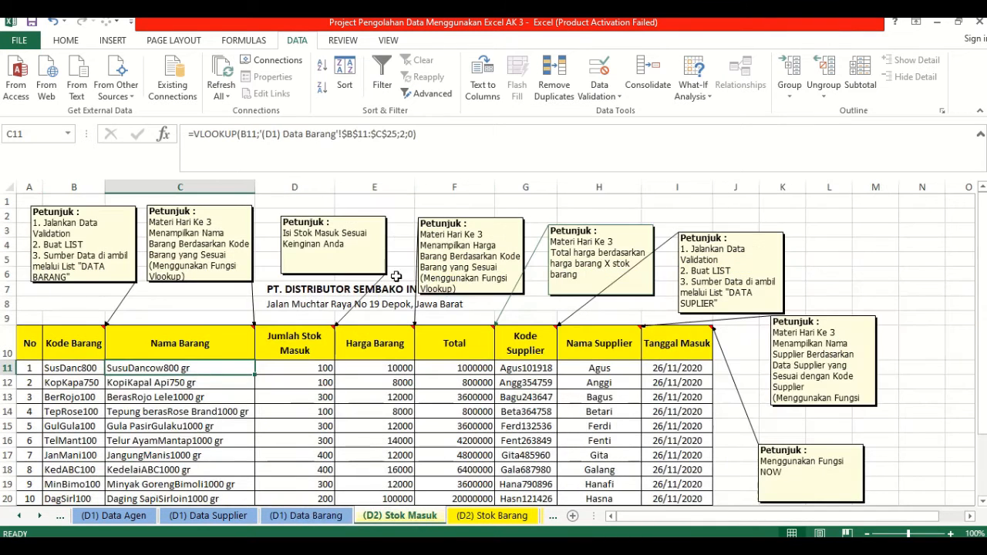
click(419, 135)
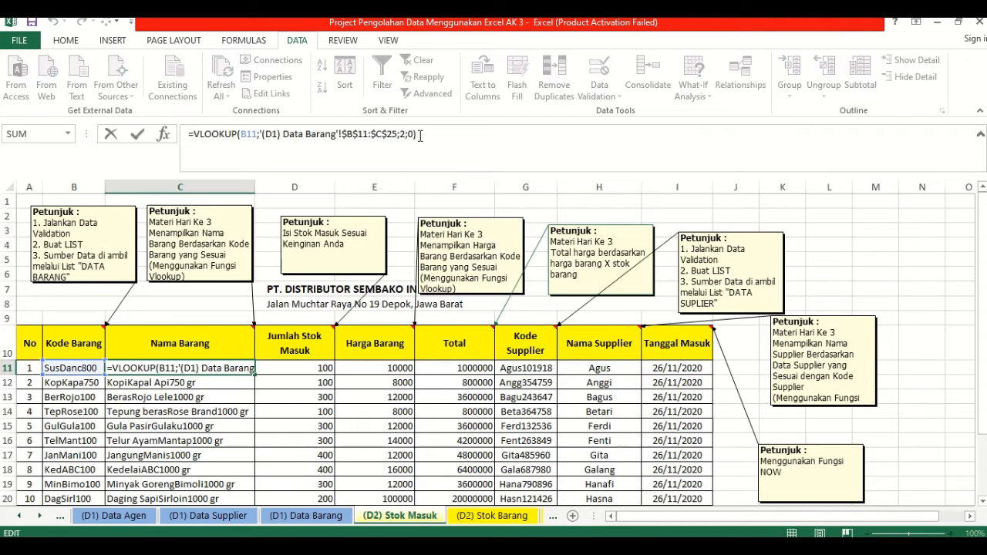
key(Return)
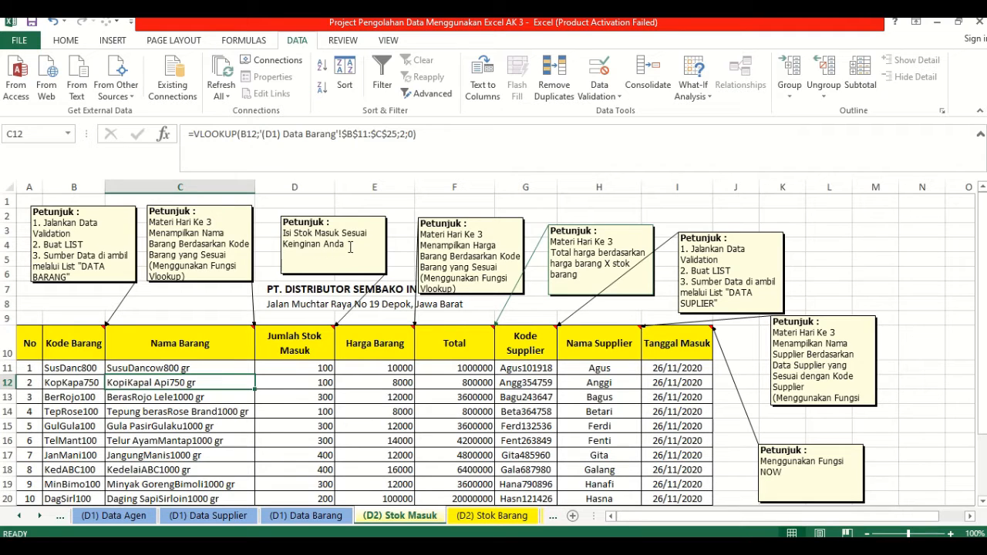
Inspect the Jumlah Stok Masuk entry in D11, the Harga Barang VLOOKUP formula in E11 and the Total formula in F11.
click(324, 364)
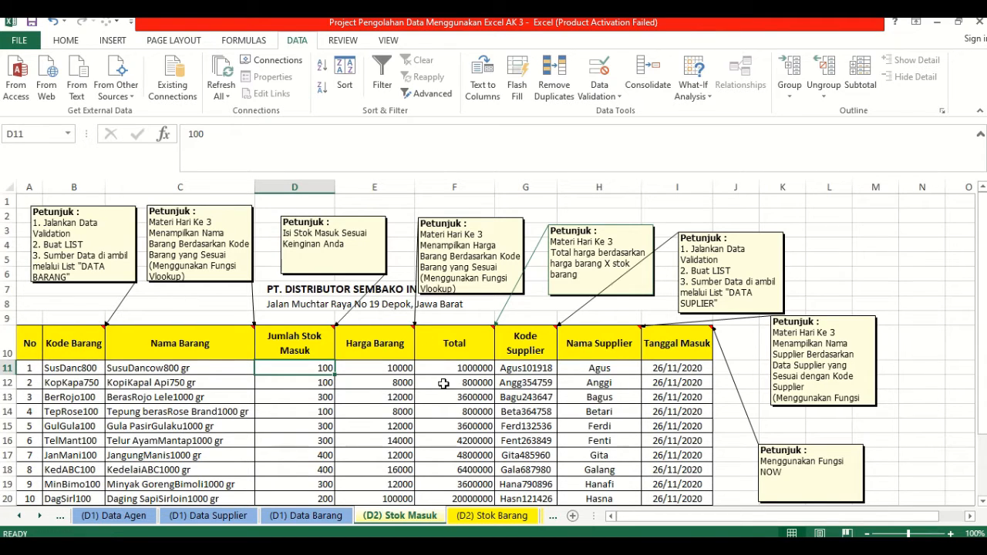
click(394, 368)
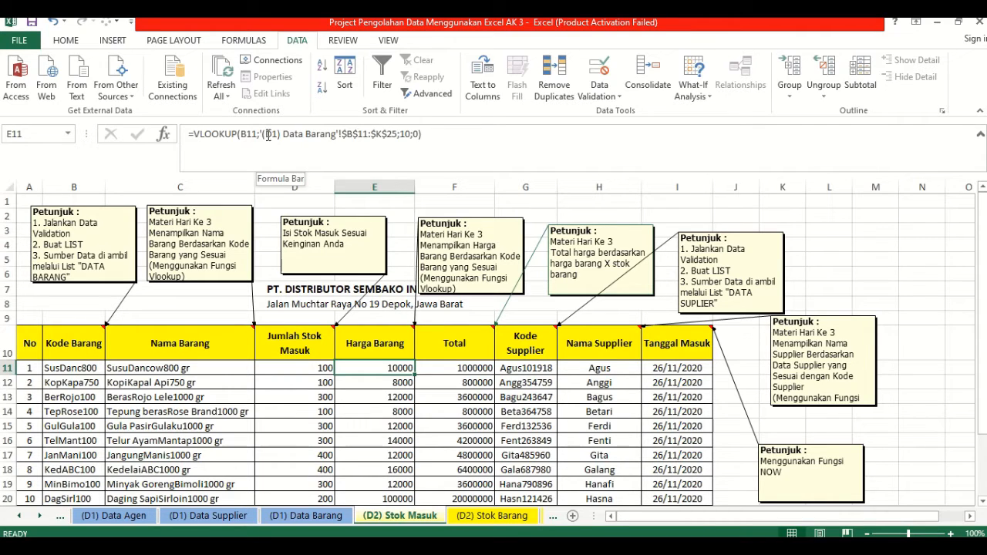
drag(260, 134, 369, 132)
click(369, 130)
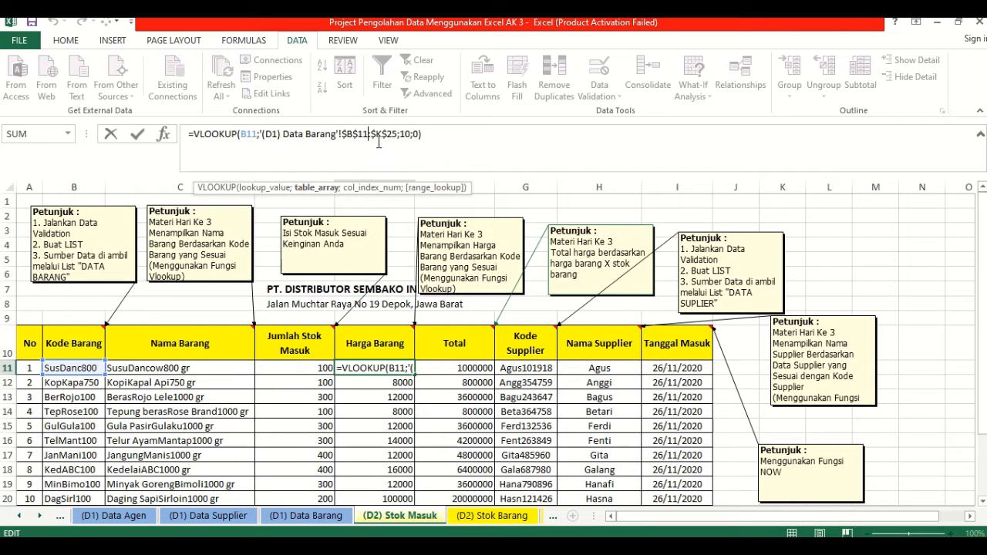
click(428, 137)
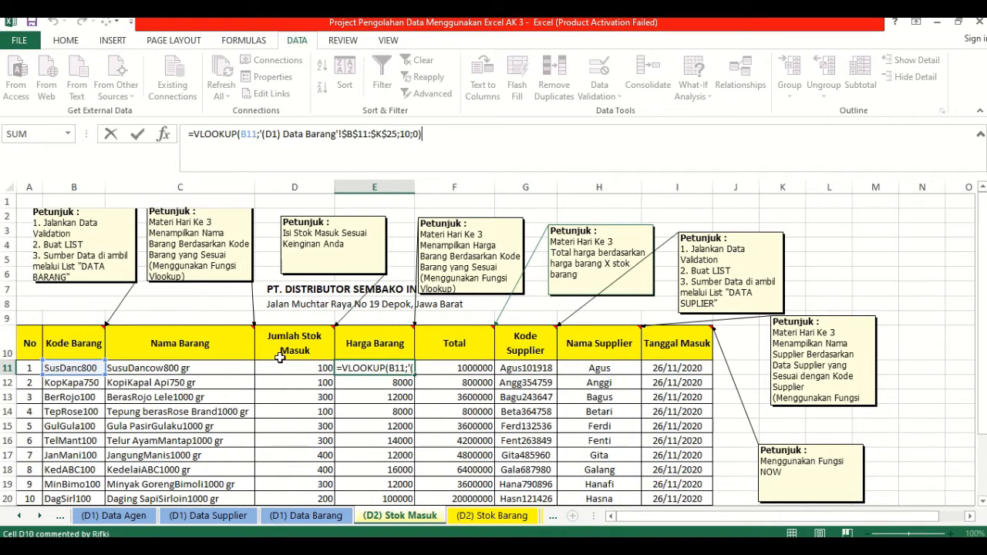
click(474, 370)
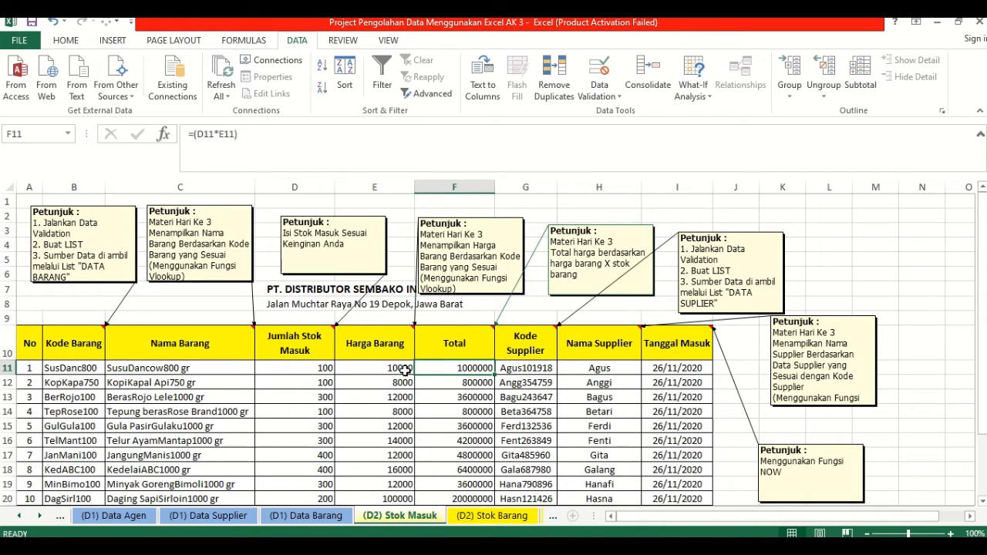
Confirm G11's List validation sourced from '(D1) Data Supplier'!$B$13:$B$27 and choose the first Kode Supplier from its list.
click(545, 368)
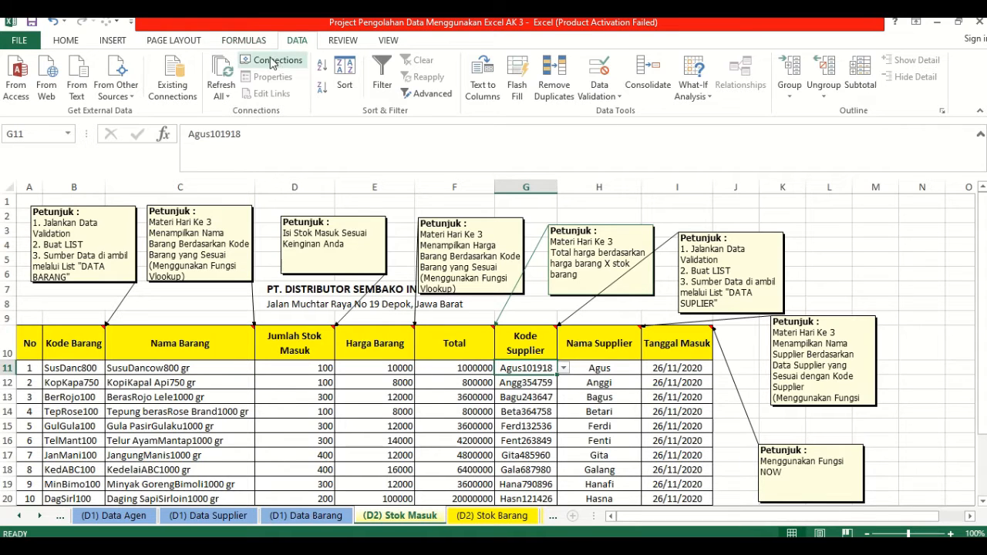
click(609, 99)
click(620, 112)
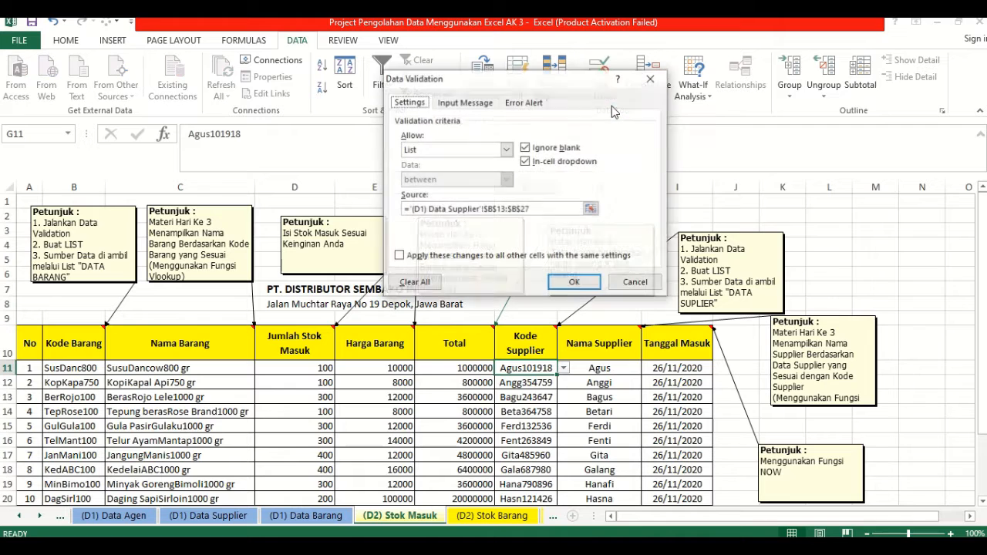
click(507, 149)
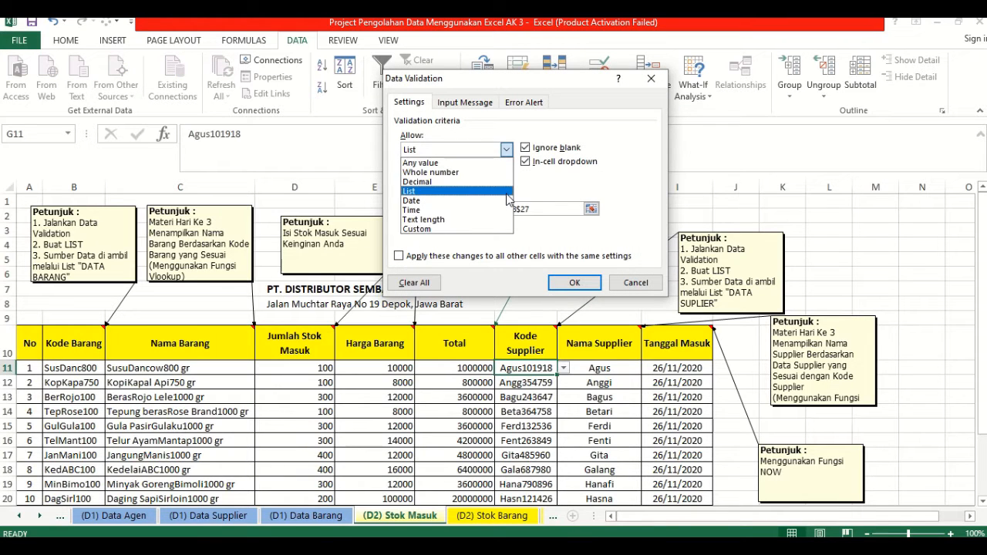
click(509, 193)
click(544, 210)
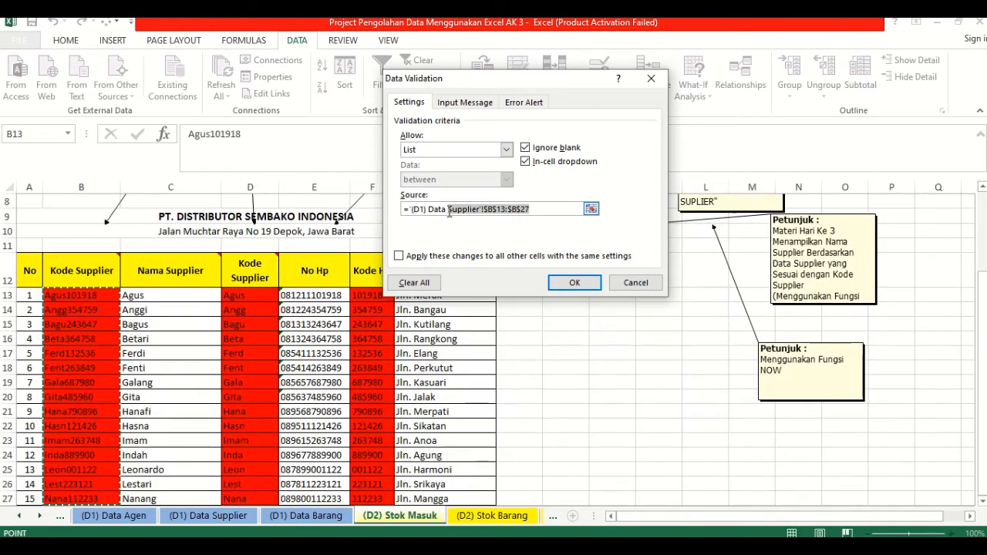
click(407, 217)
drag(408, 217, 403, 212)
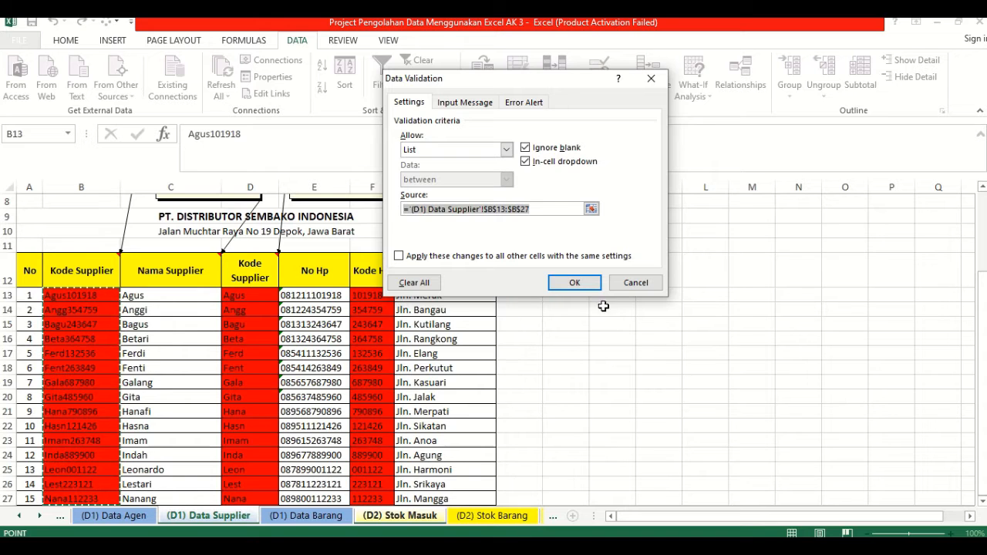
click(575, 282)
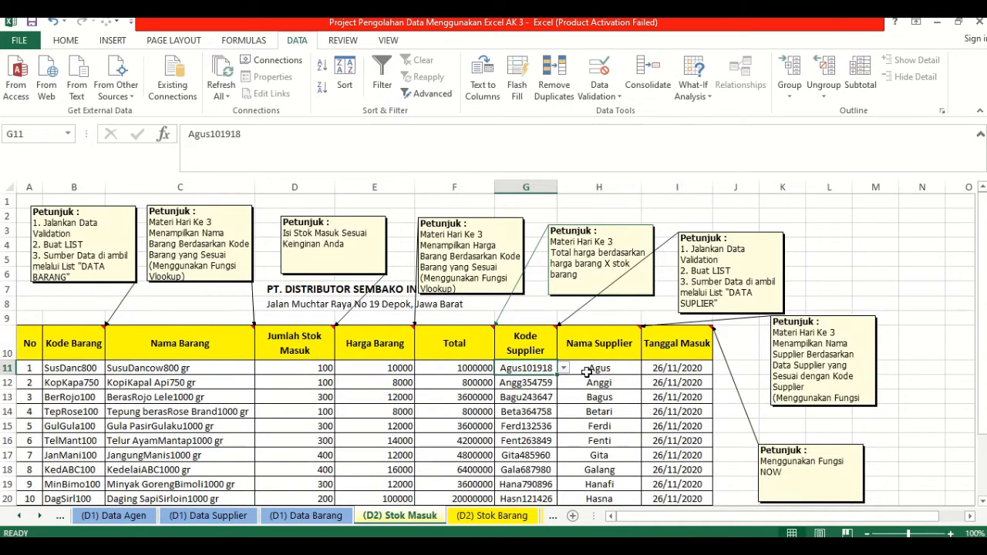
click(565, 369)
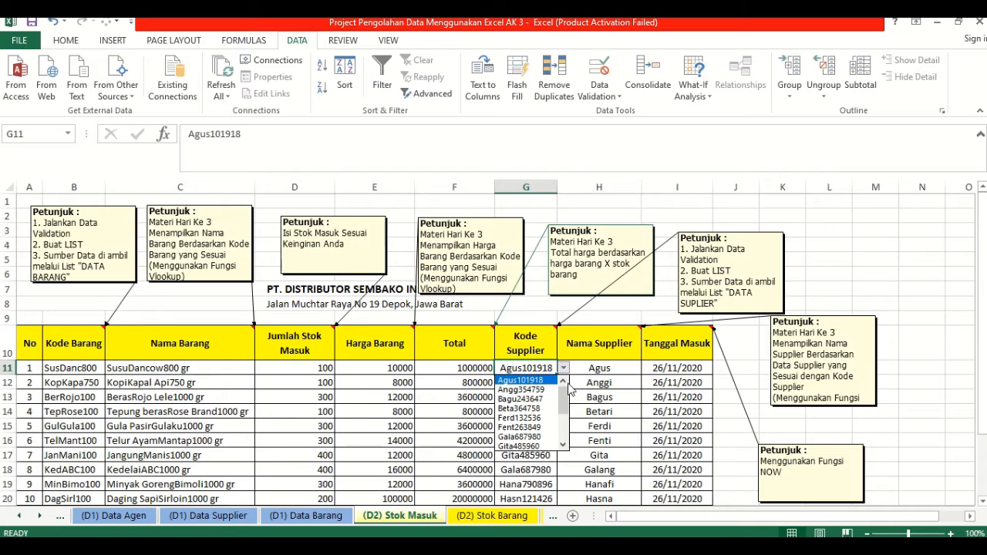
click(535, 379)
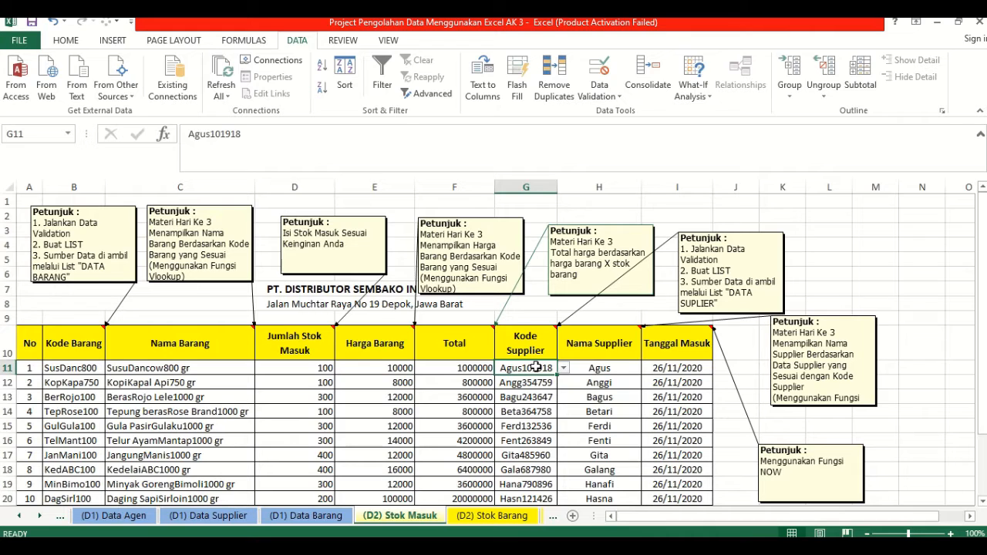
Compare the table array and column index of the Nama Supplier VLOOKUP formula in H11 with the (D1) Data Supplier sheet.
click(602, 369)
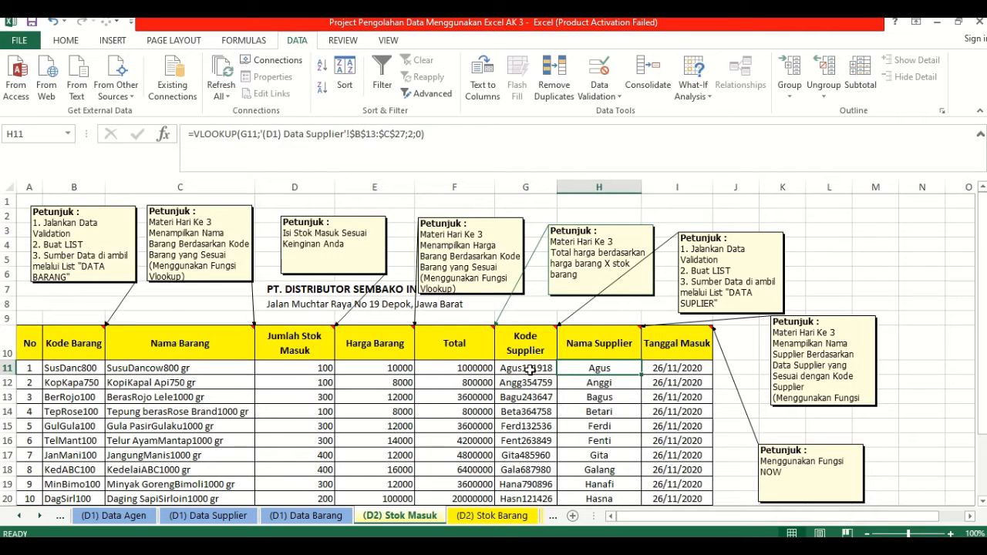
click(263, 136)
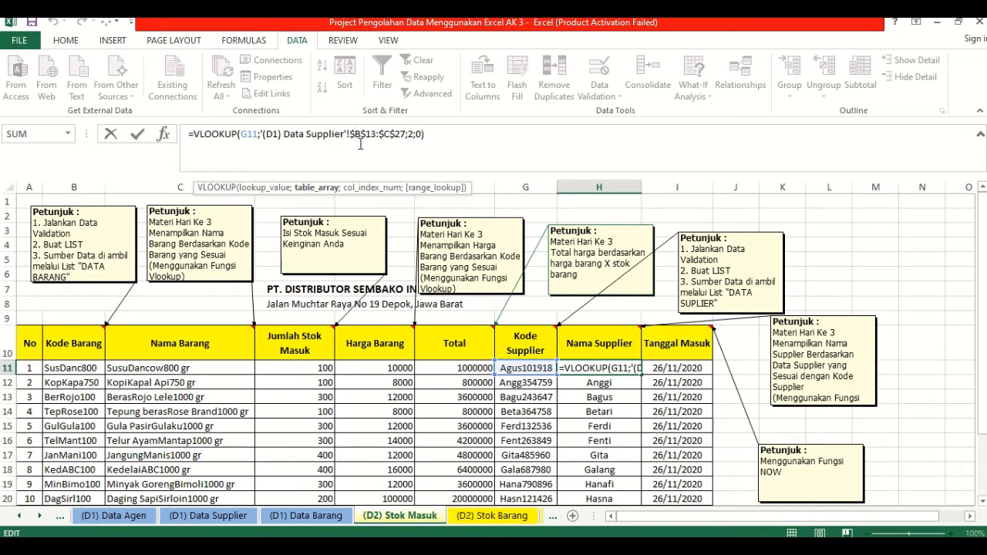
click(413, 135)
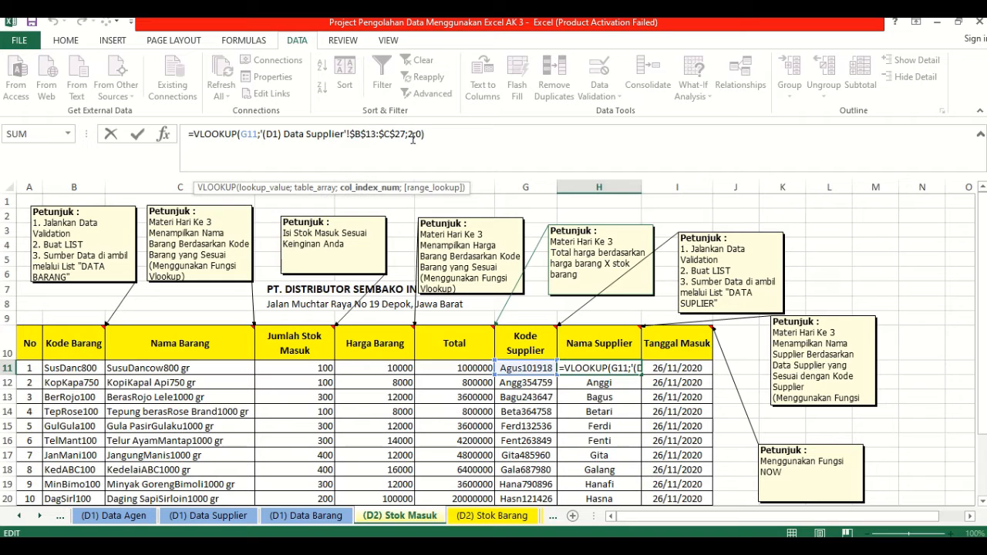
click(218, 519)
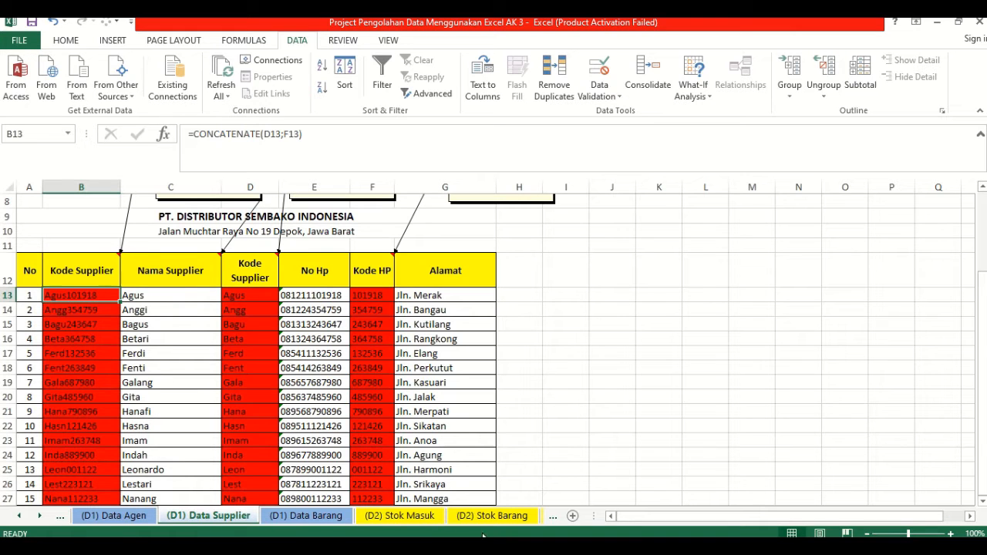
click(430, 518)
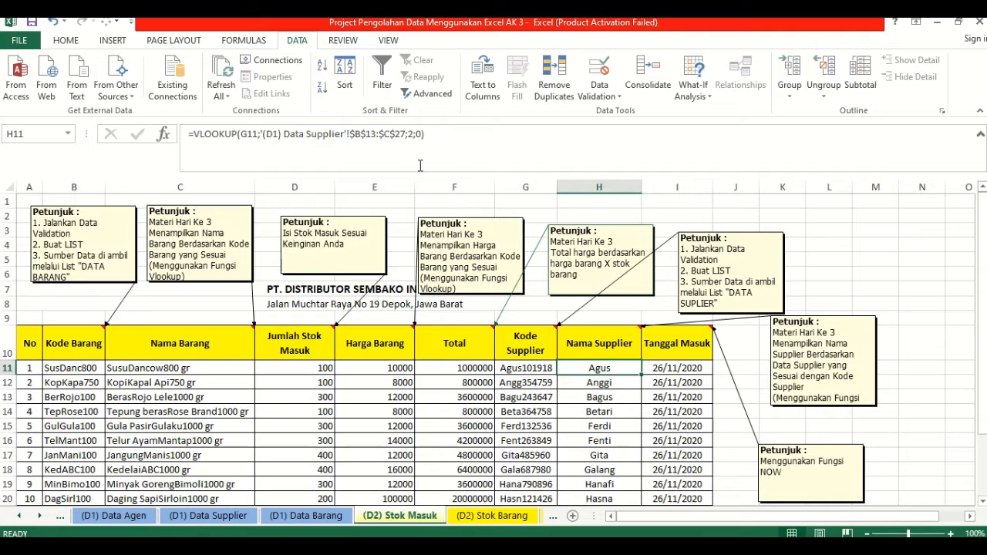
Check the closing argument of the H11 VLOOKUP formula and inspect the Tanggal Masuk NOW formula in I11.
click(428, 139)
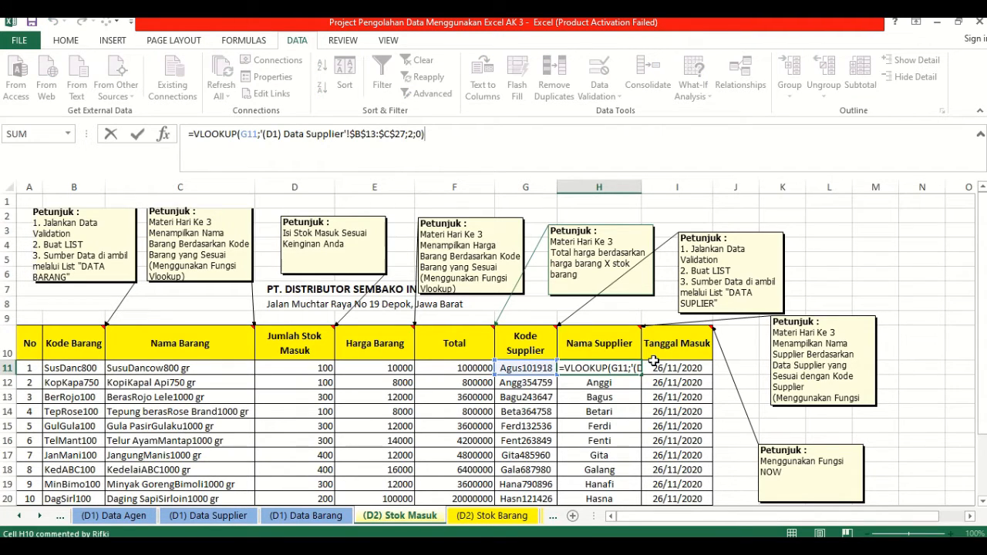
click(705, 368)
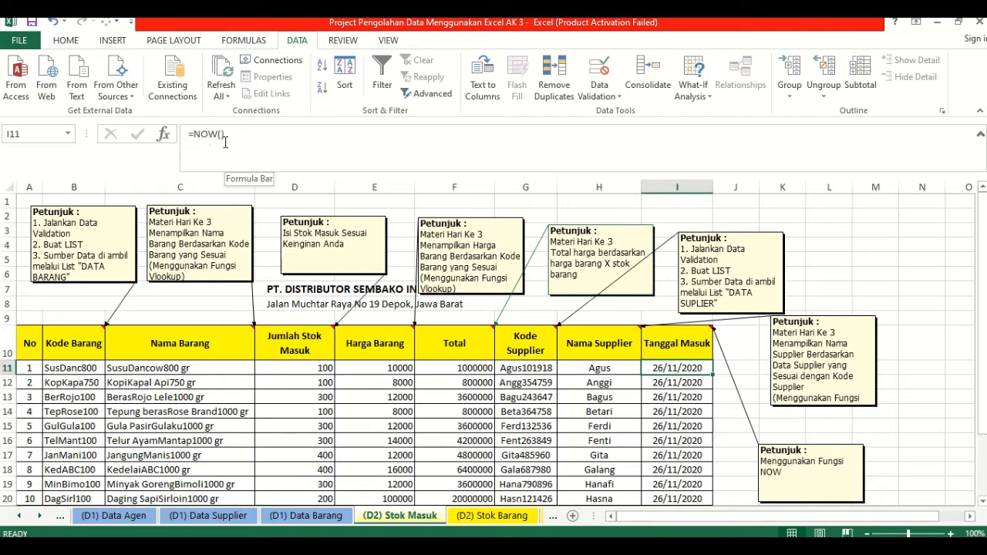
click(301, 135)
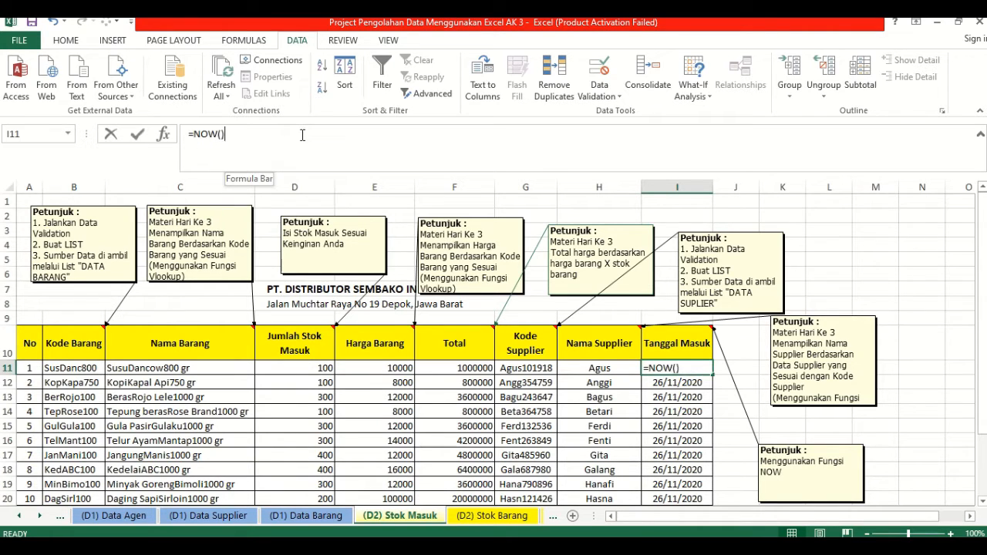
On (D2) Stok Barang, confirm B13's List validation sourced from '(D1) Data Barang'!$B$11:$B$25 and choose SusDanc800.
click(493, 515)
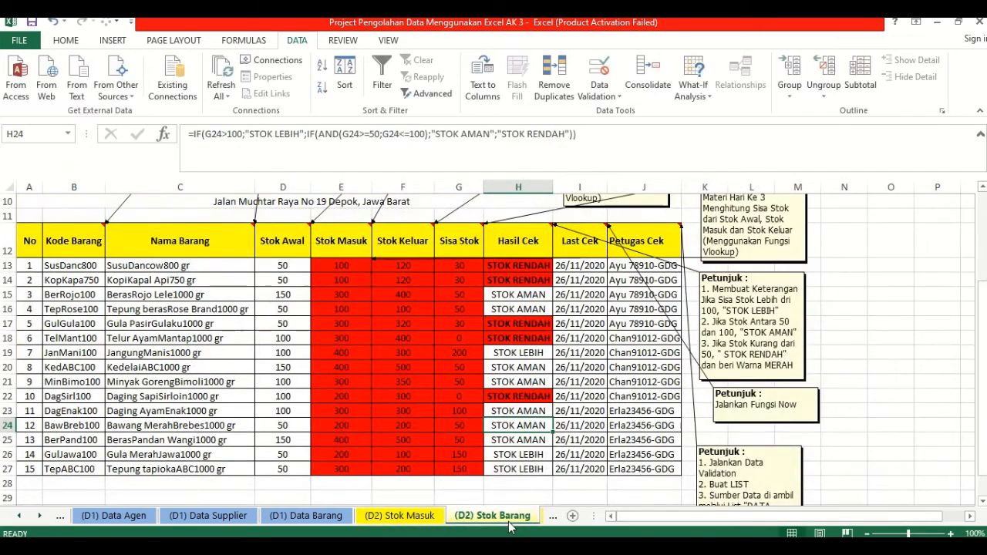
scroll(215, 385, up, 1)
scroll(214, 386, up, 1)
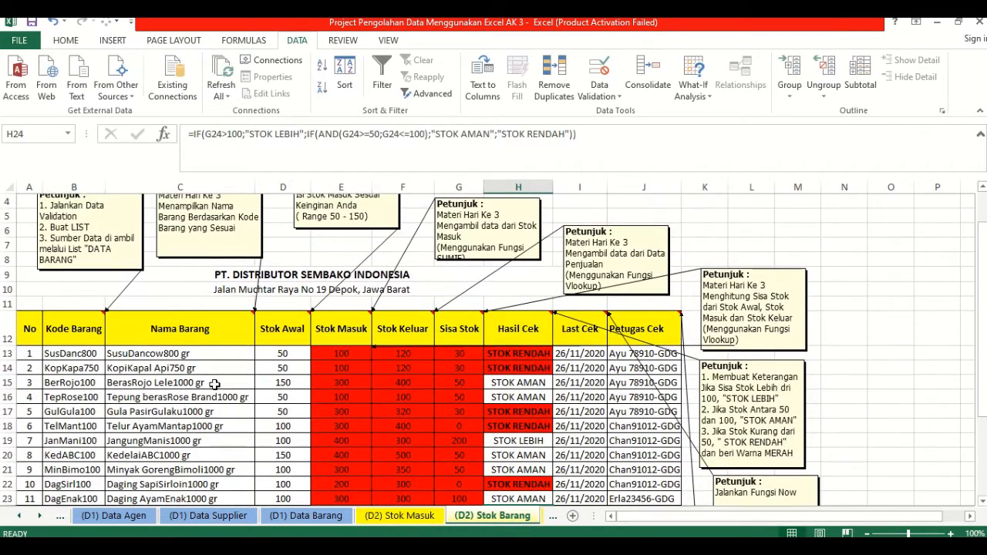
click(90, 355)
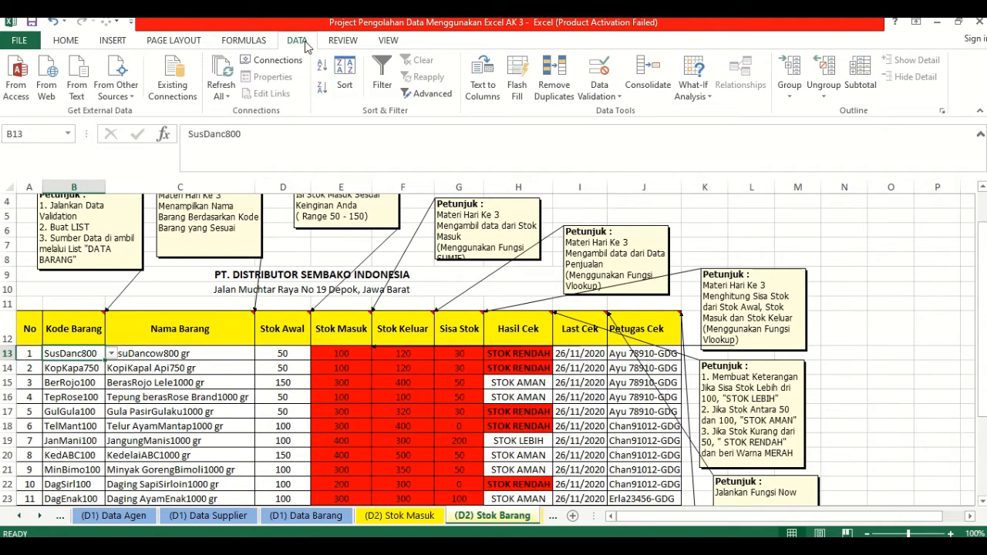
click(600, 91)
click(604, 114)
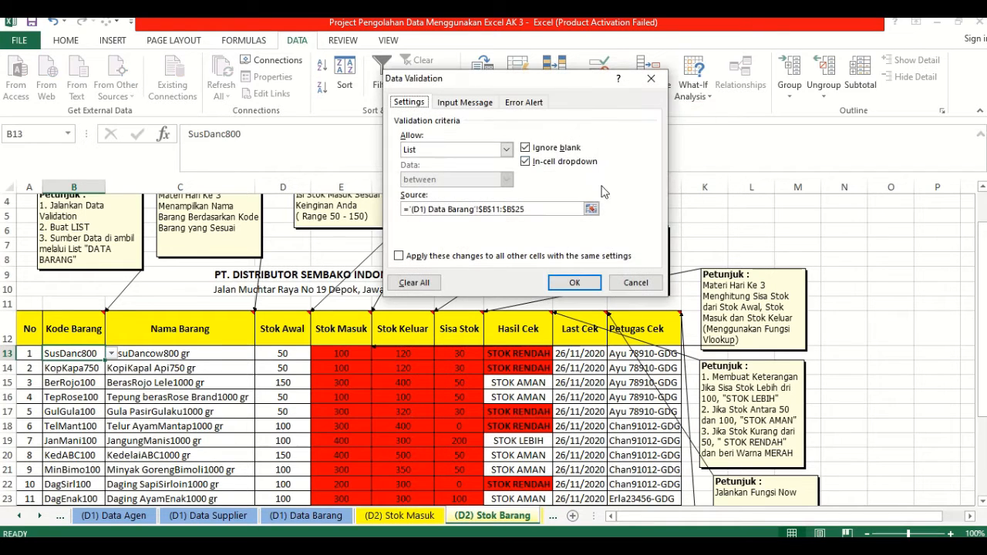
click(506, 150)
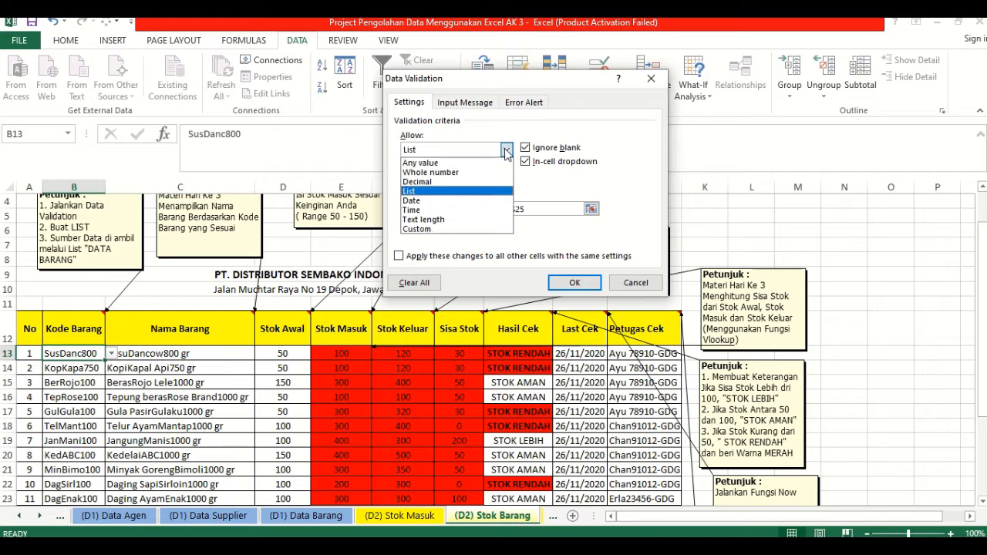
click(505, 191)
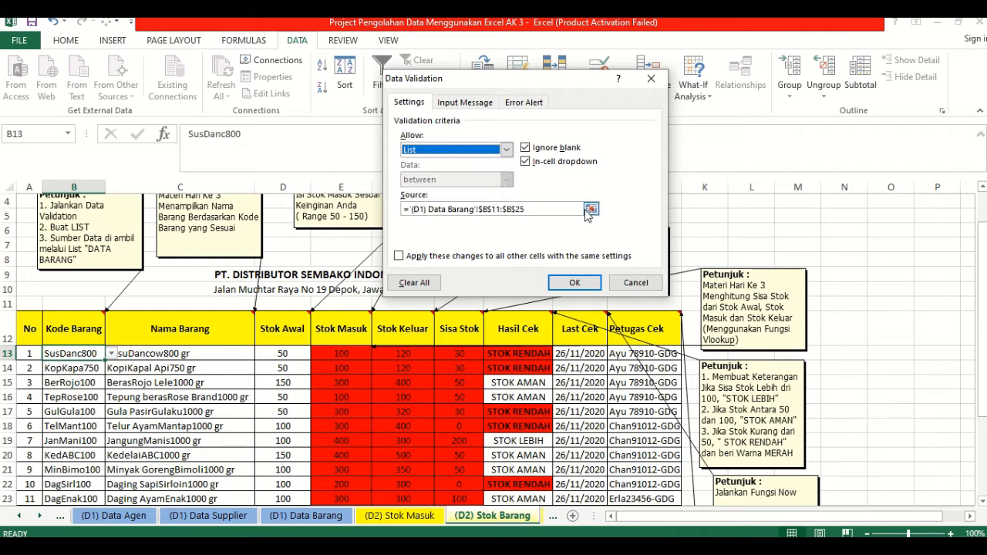
click(540, 211)
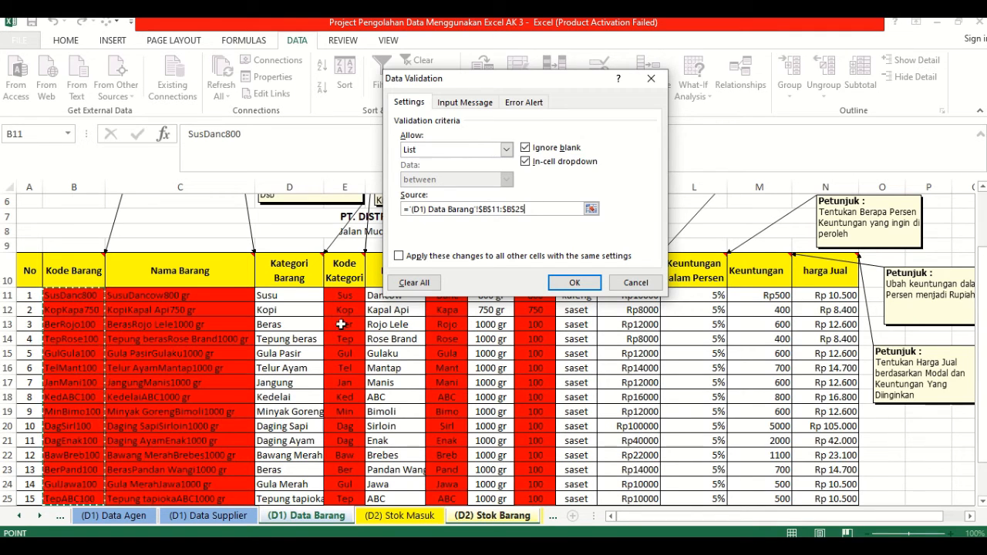
click(568, 282)
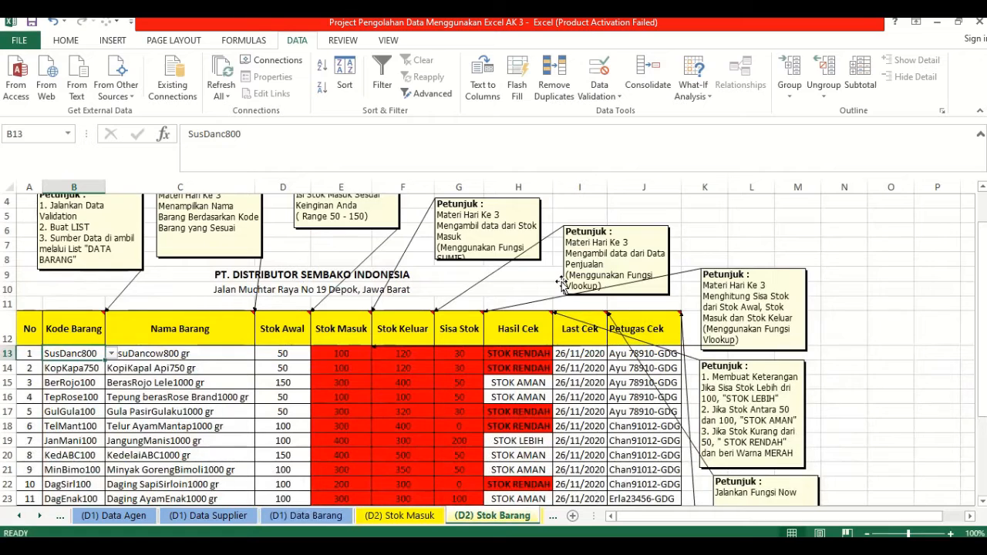
click(111, 354)
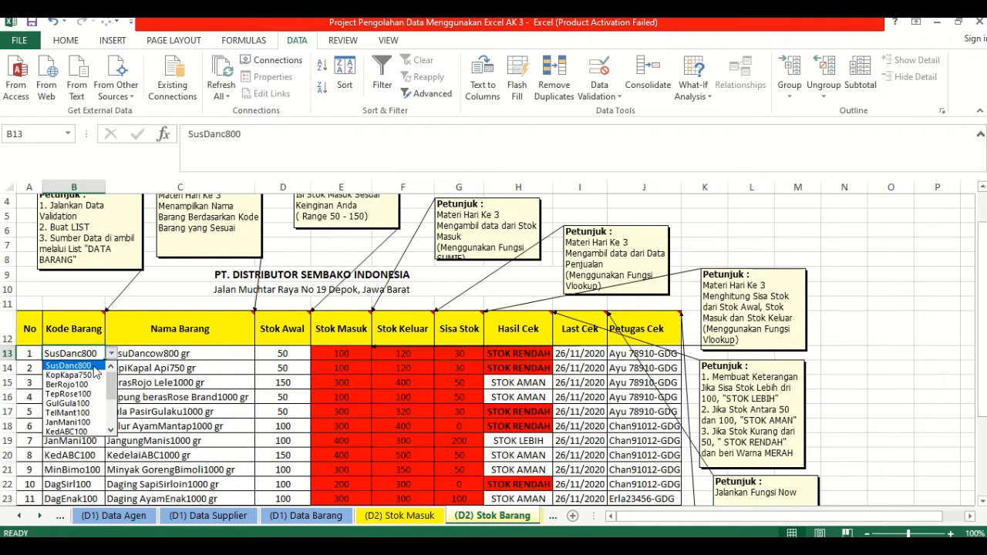
click(94, 368)
Examine the Nama Barang VLOOKUP formula in C13 against the (D1) Data Barang sheet, and check the Stok Awal entry in D13.
scroll(221, 390, up, 1)
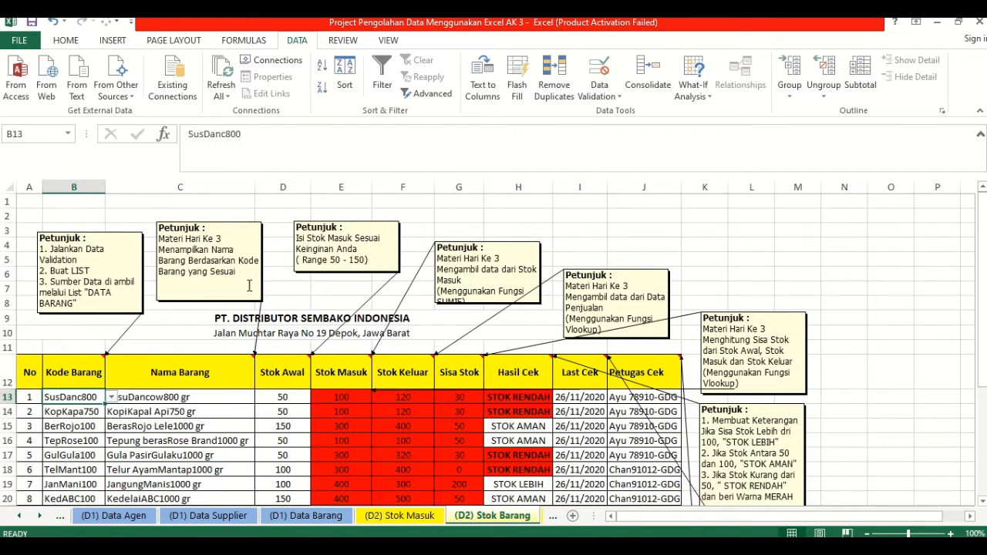
click(199, 401)
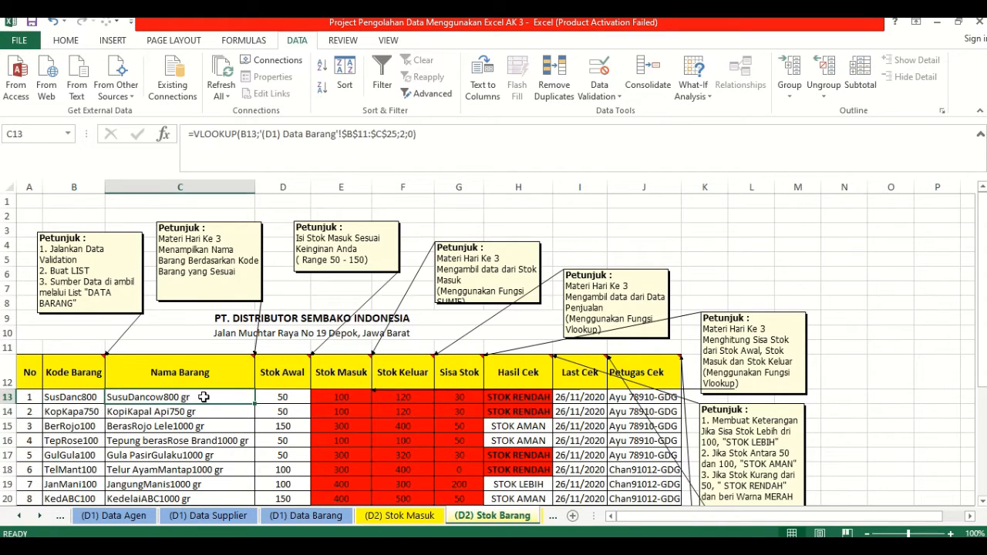
click(251, 136)
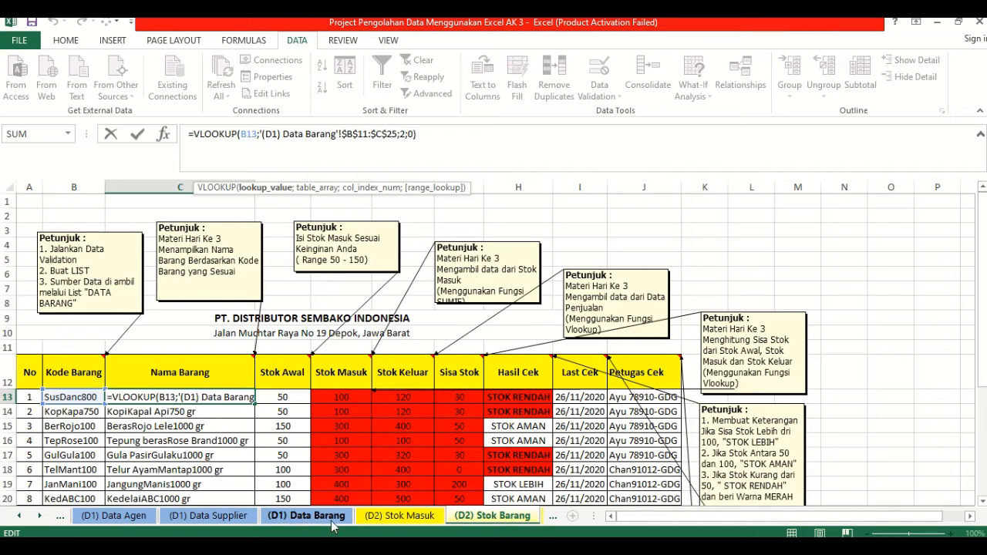
key(Return)
click(307, 516)
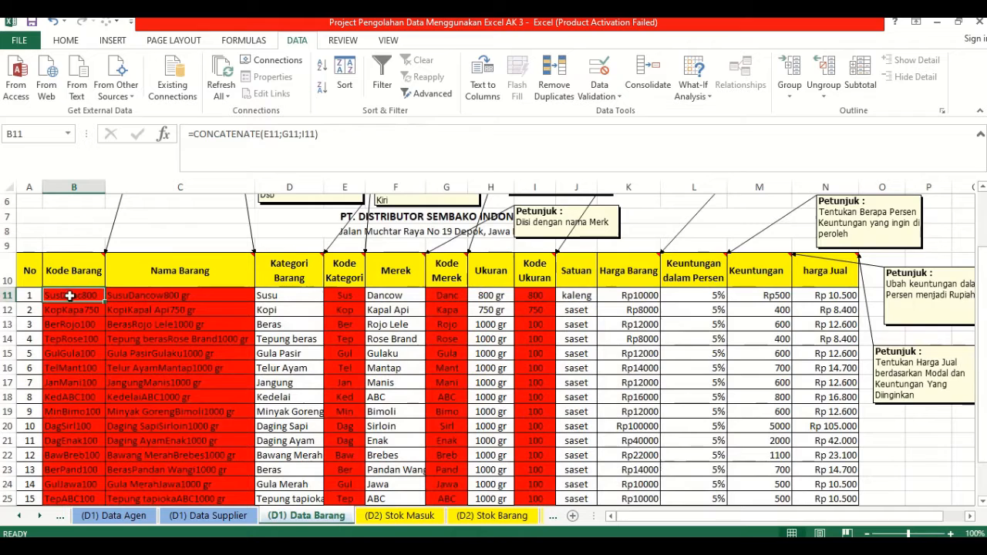
click(435, 516)
click(471, 517)
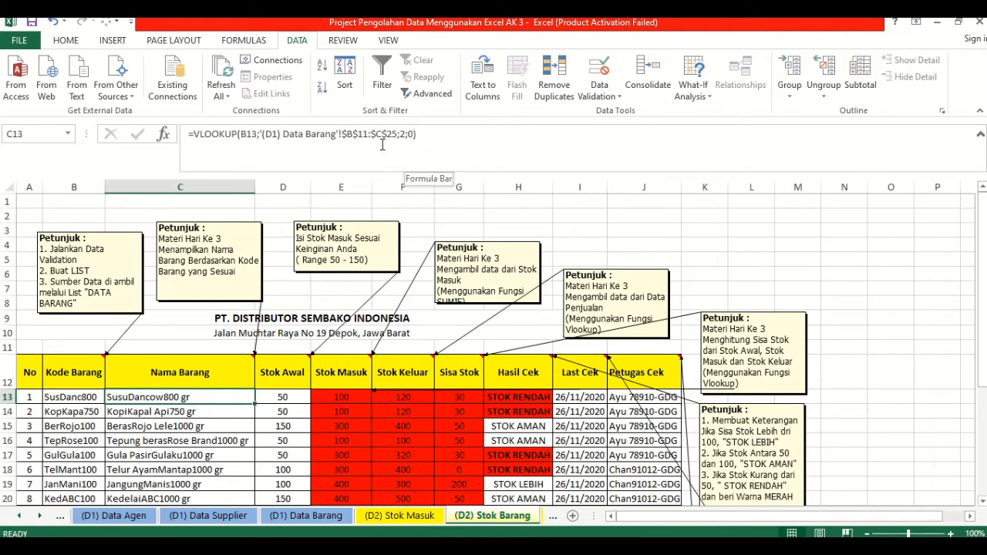
click(434, 136)
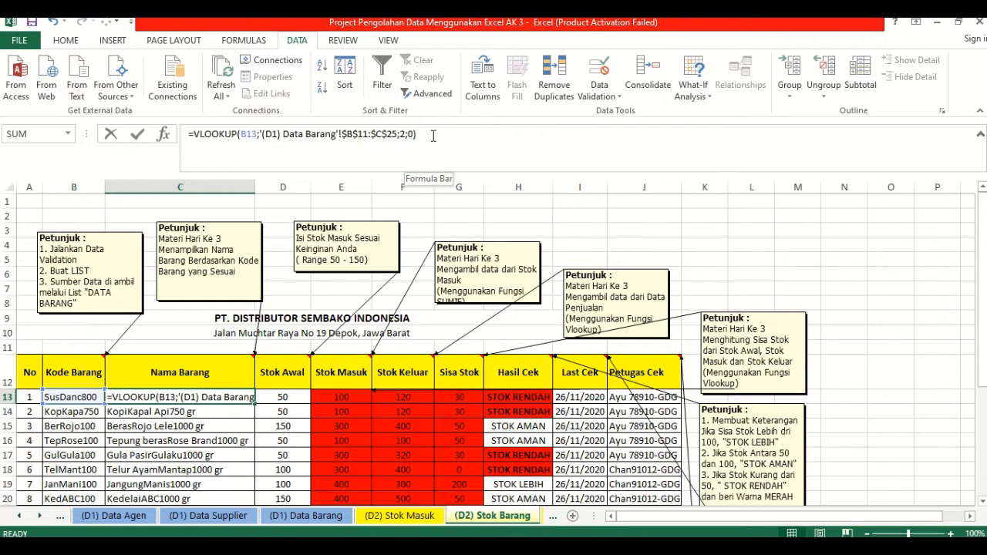
click(305, 397)
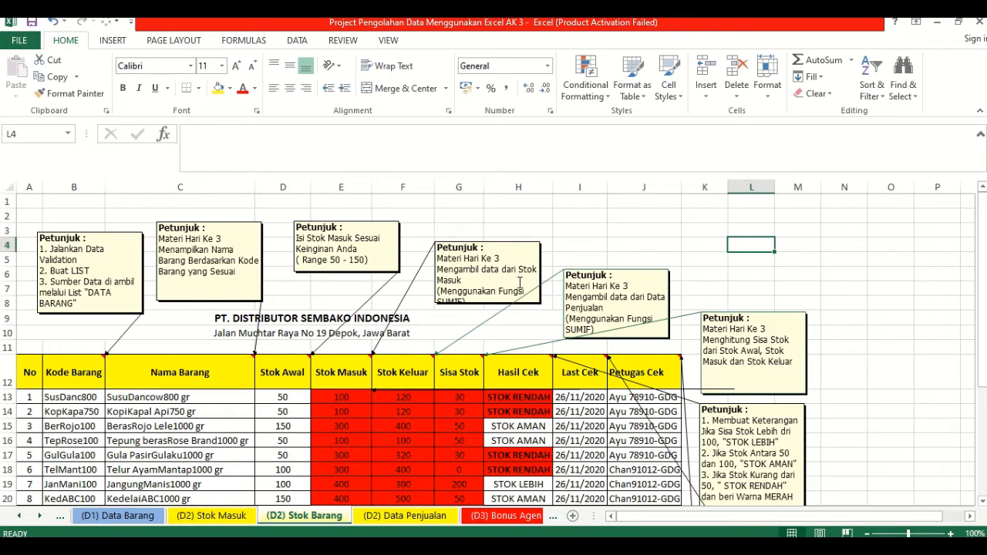
Examine the range and criteria arguments of the Stok Masuk SUMIF formula in E13.
click(359, 396)
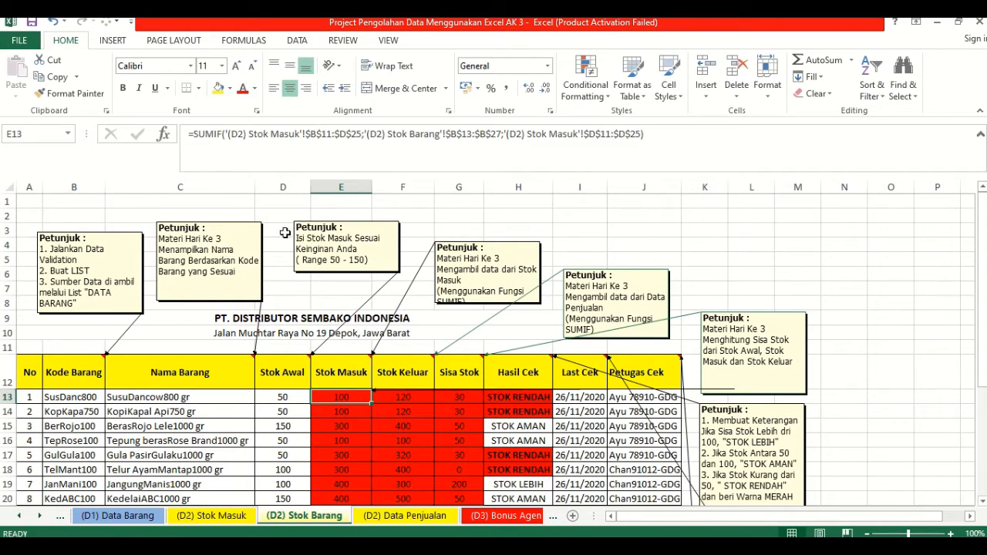
click(233, 133)
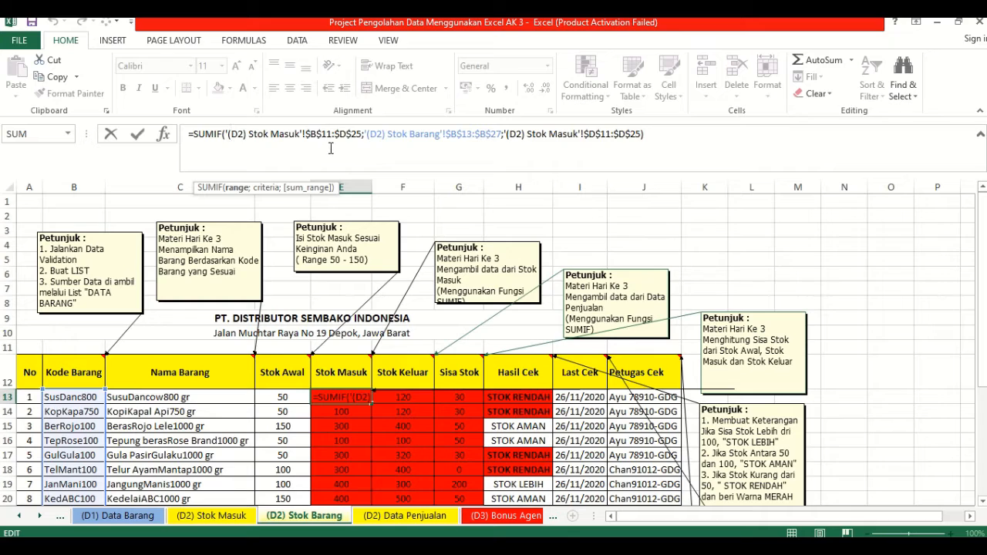
key(Right)
key(Right)
key(Right)
key(Right)
key(Right)
key(Right)
key(Right)
key(Right)
key(Right)
key(Right)
key(Right)
key(Right)
key(Right)
key(Right)
key(Right)
key(Right)
key(Right)
key(Right)
key(Right)
key(Right)
key(Right)
key(Right)
key(Right)
key(Right)
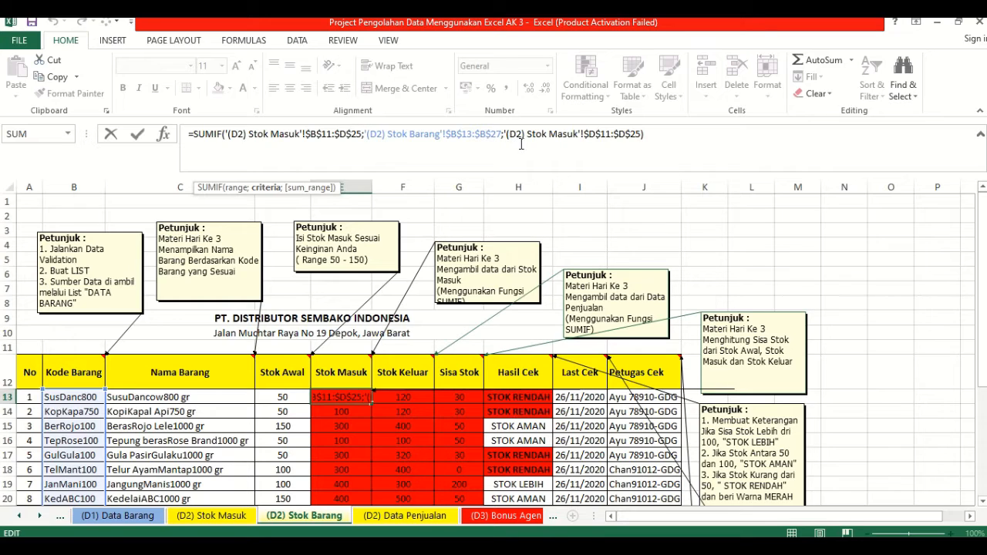
Examine the sum_range argument, '(D2) Stok Masuk'!$D$11:$D$25, of the Stok Masuk SUMIF formula in E13.
key(Right)
key(Right)
key(Right)
key(Right)
key(Right)
key(Right)
key(Right)
key(Right)
key(Right)
key(Right)
key(Right)
key(Right)
key(Right)
key(Right)
key(Right)
key(Right)
key(Right)
key(Right)
key(Right)
key(Right)
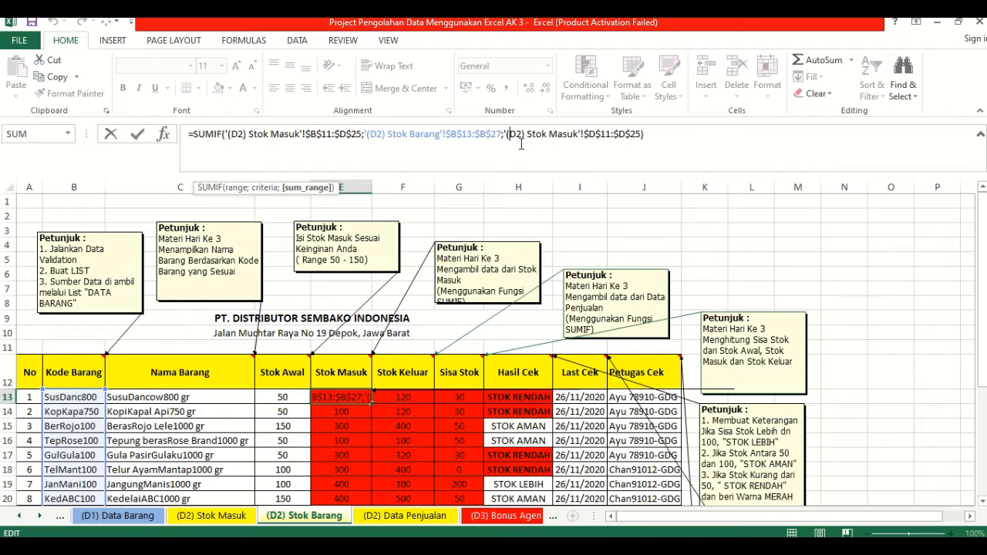
key(Right)
key(Right)
key(Right)
key(Right)
key(Right)
key(Right)
key(Right)
key(Right)
key(Right)
key(Right)
key(Right)
key(Right)
key(Right)
key(Right)
key(Right)
key(Right)
key(Right)
key(Right)
key(Right)
key(Right)
key(Right)
key(Right)
key(Right)
key(Return)
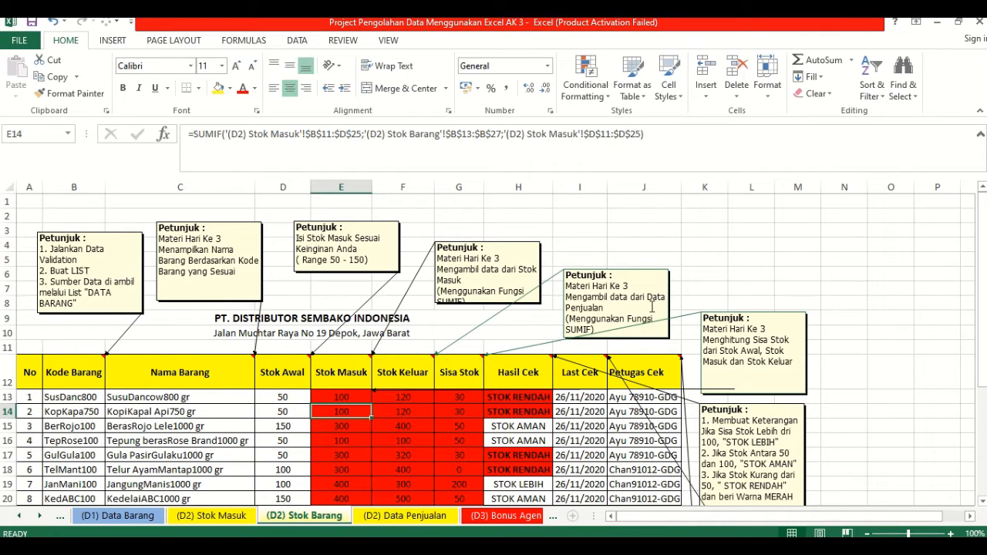
Check the Stok Keluar SUMIF formula in F13 against the Kode Barang to Stok Keluar range D11:F25 on (D2) Data Penjualan.
click(420, 516)
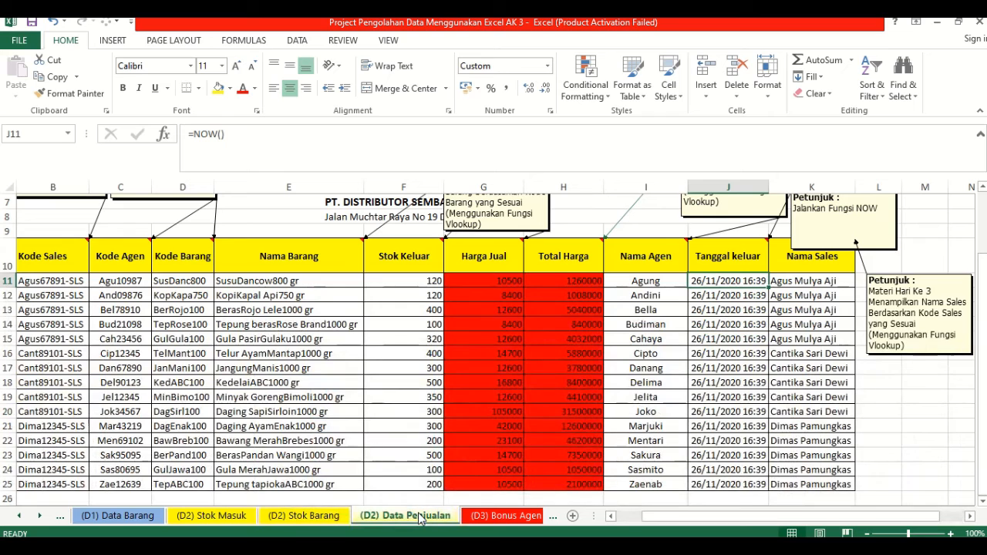
click(332, 517)
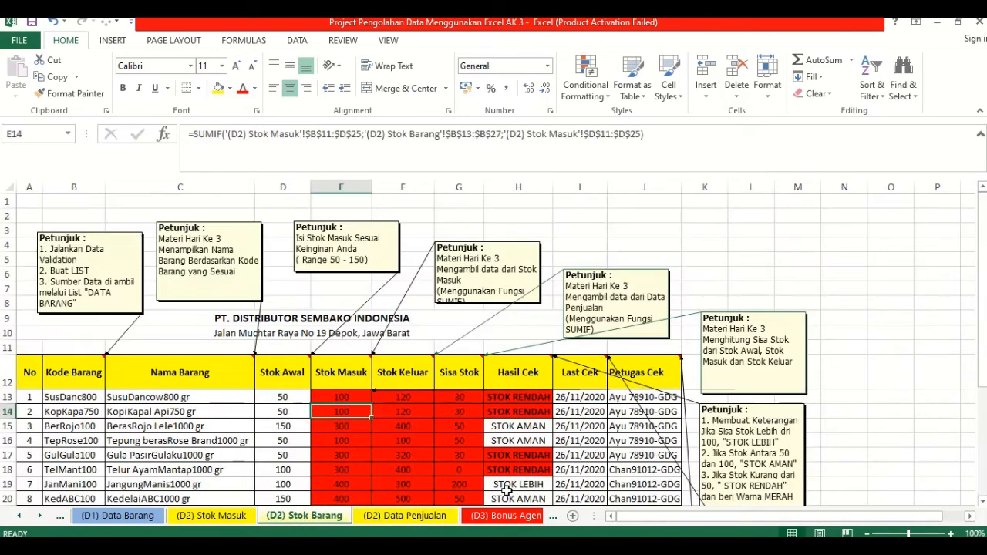
click(410, 395)
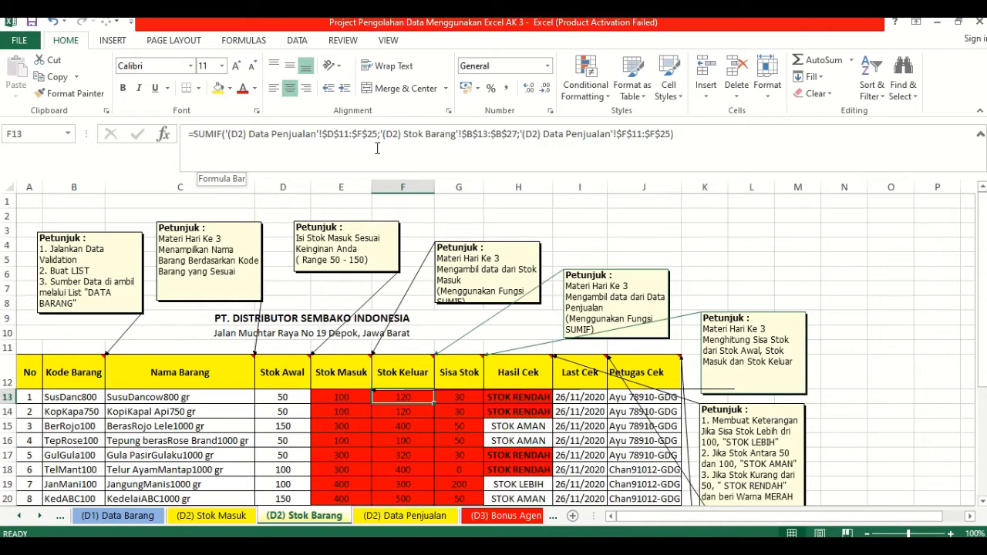
click(394, 517)
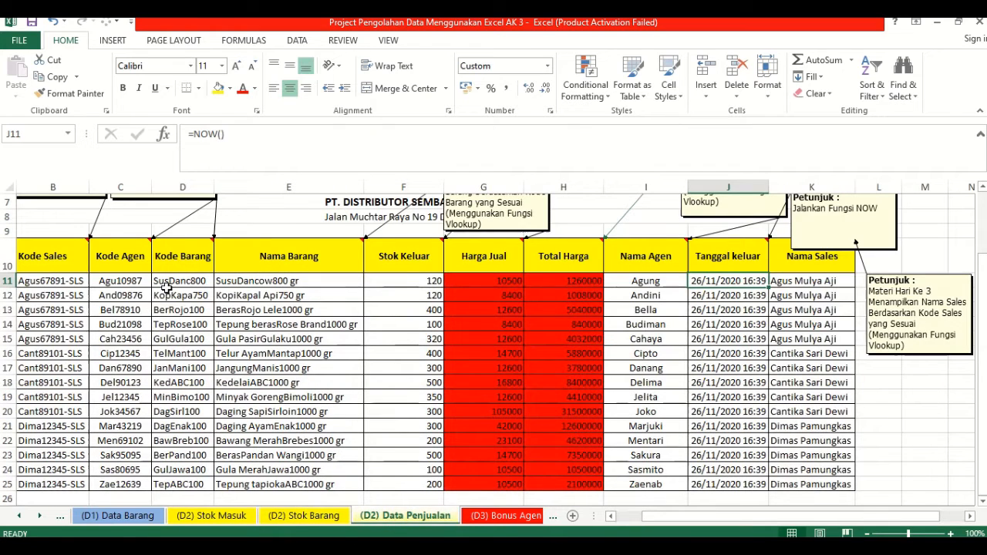
drag(166, 285, 408, 482)
click(408, 482)
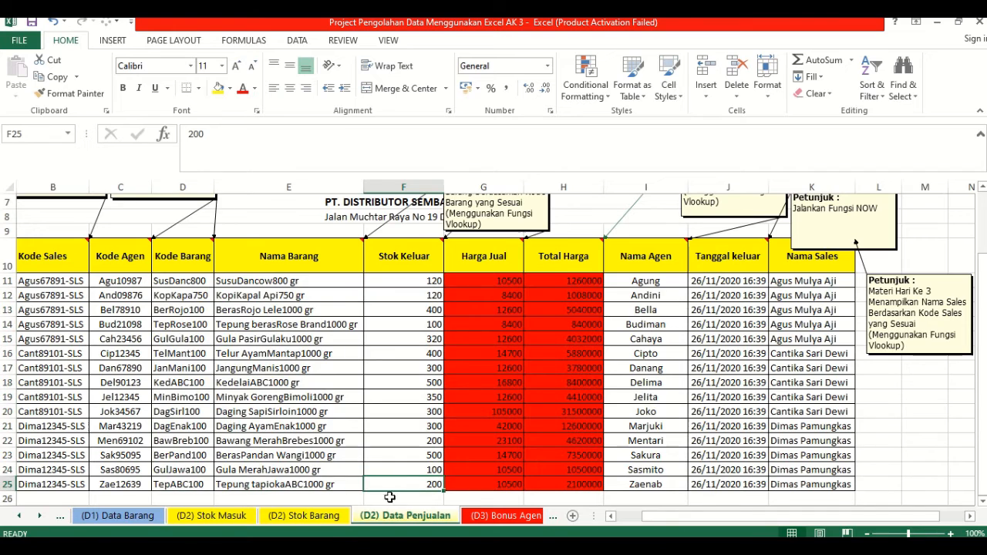
click(308, 516)
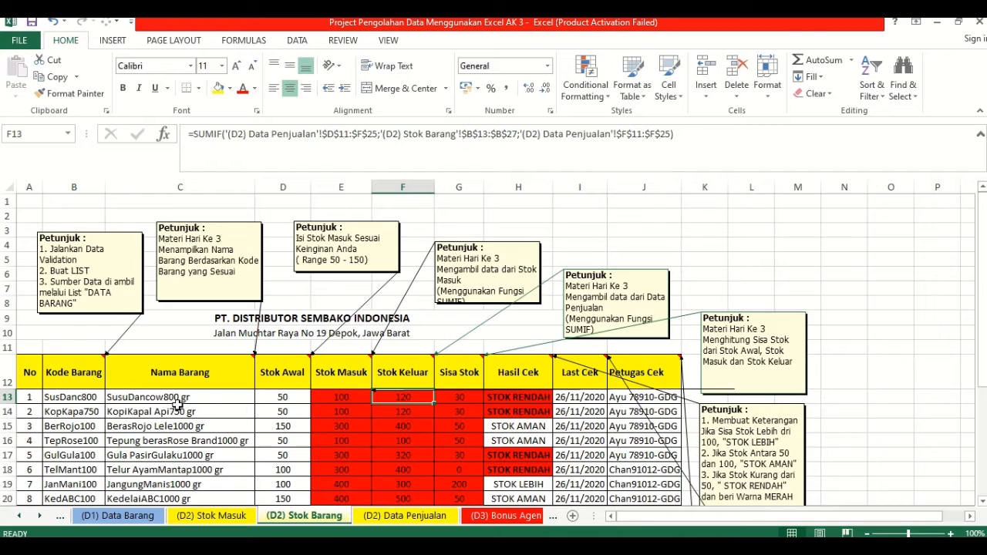
On (D2) Stok Barang, review the Kode Barang criteria cells and the closing sum range of the F13 SUMIF formula.
drag(89, 397, 86, 499)
click(84, 472)
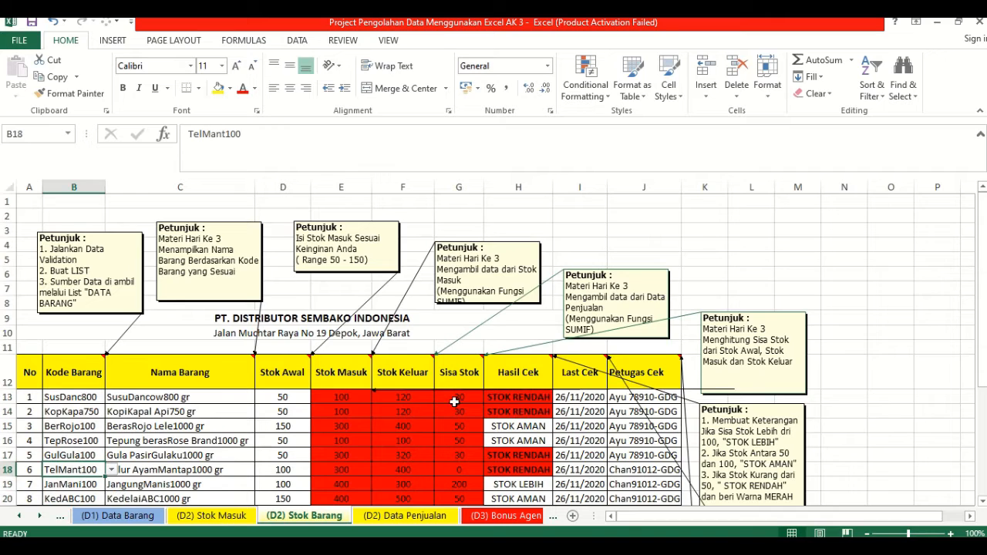
click(416, 400)
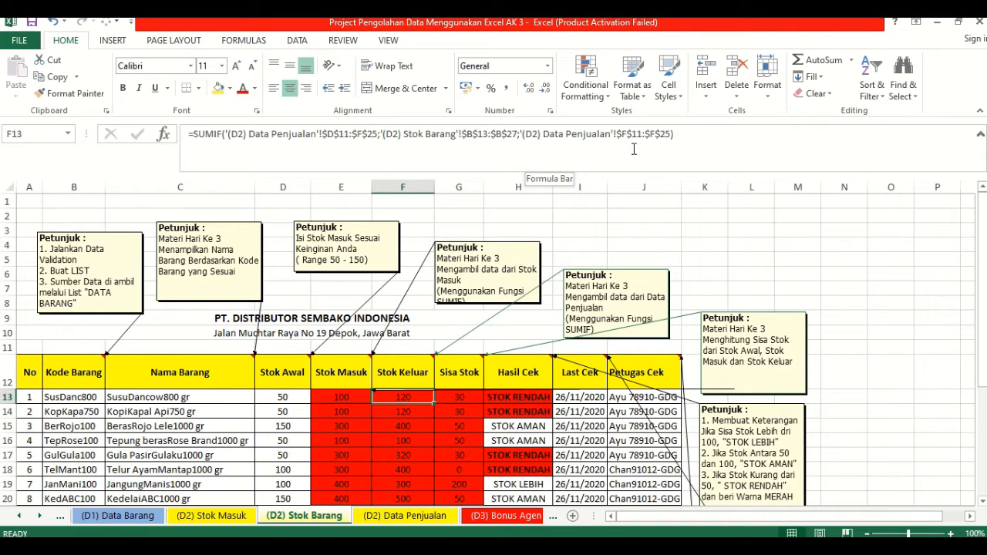
click(682, 137)
click(750, 260)
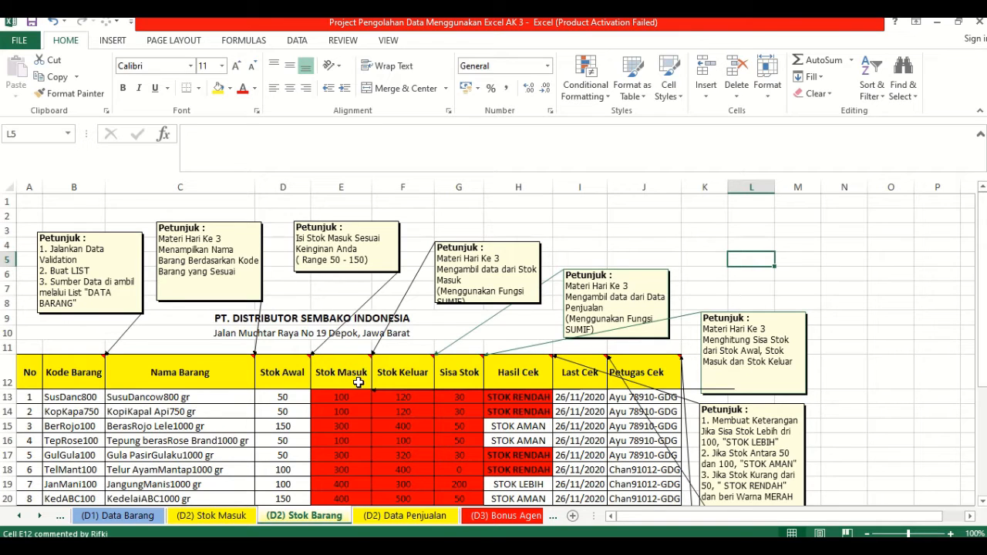
Examine the Sisa Stok formula =D13+E13-F13 in G13 and the cells it references.
click(473, 398)
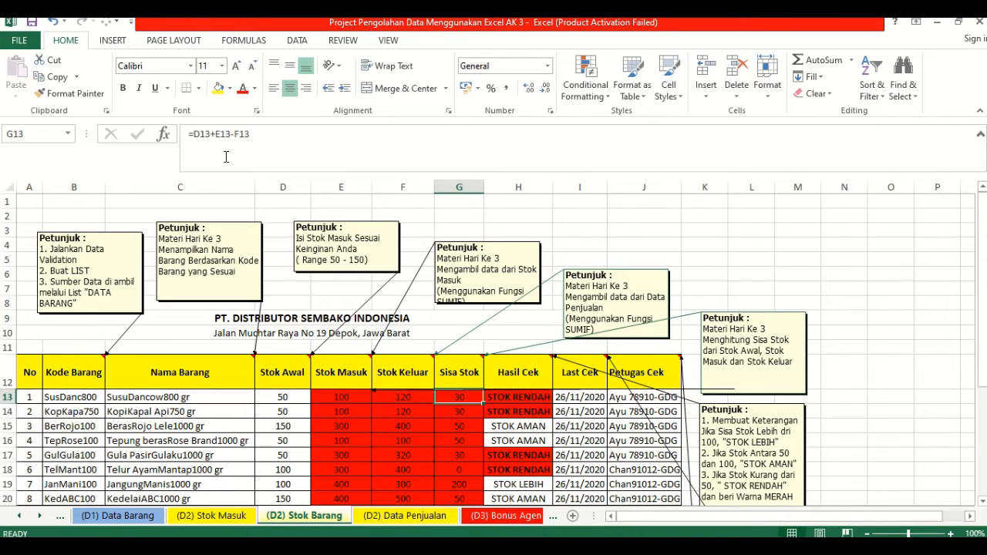
click(397, 400)
click(476, 400)
click(367, 142)
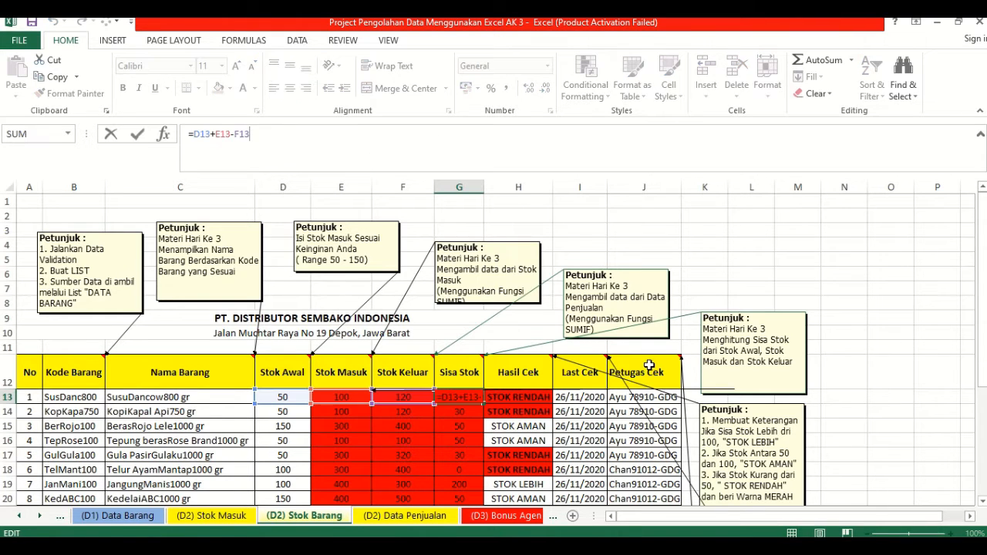
scroll(650, 364, down, 1)
scroll(602, 382, down, 1)
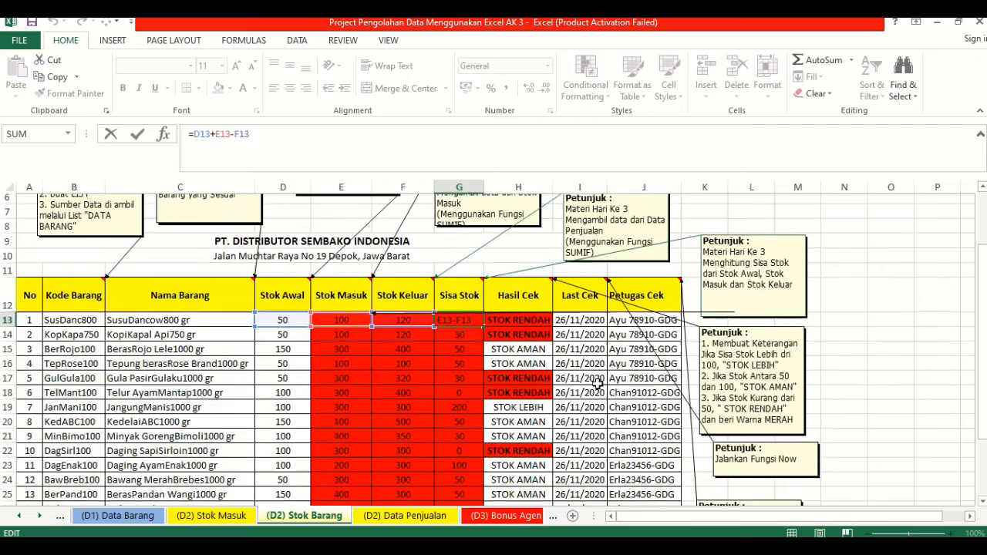
click(884, 308)
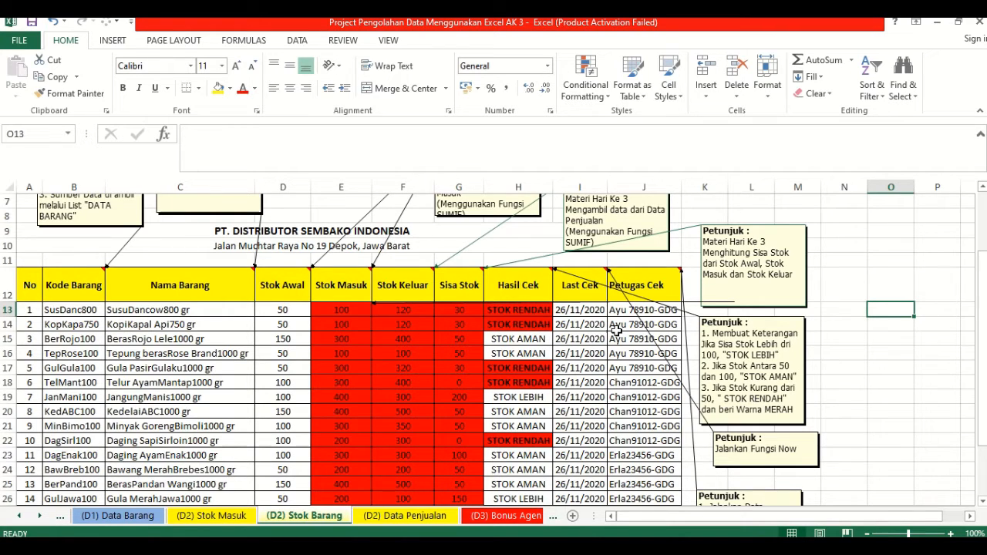
Examine the nested IF and AND conditions of the Hasil Cek formula in H13.
click(544, 310)
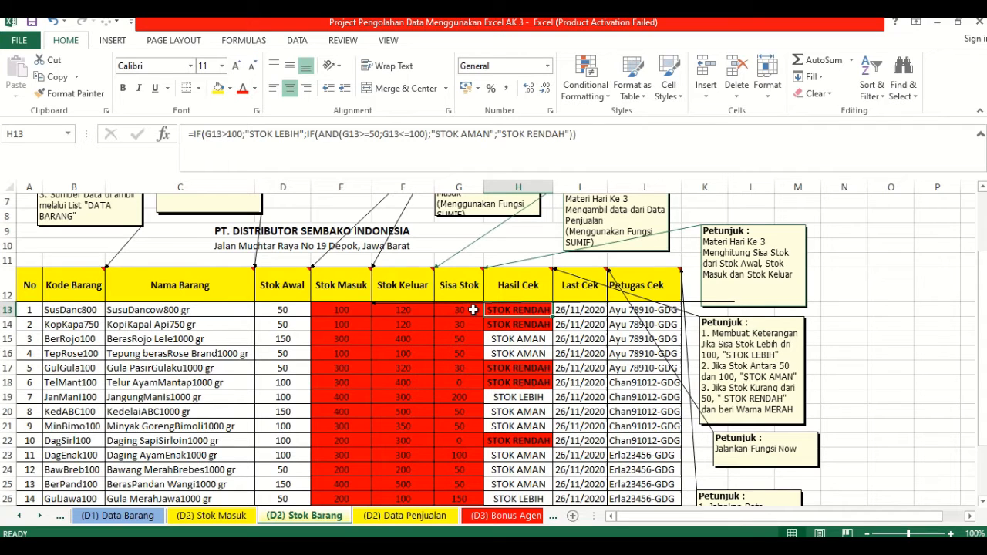
click(214, 133)
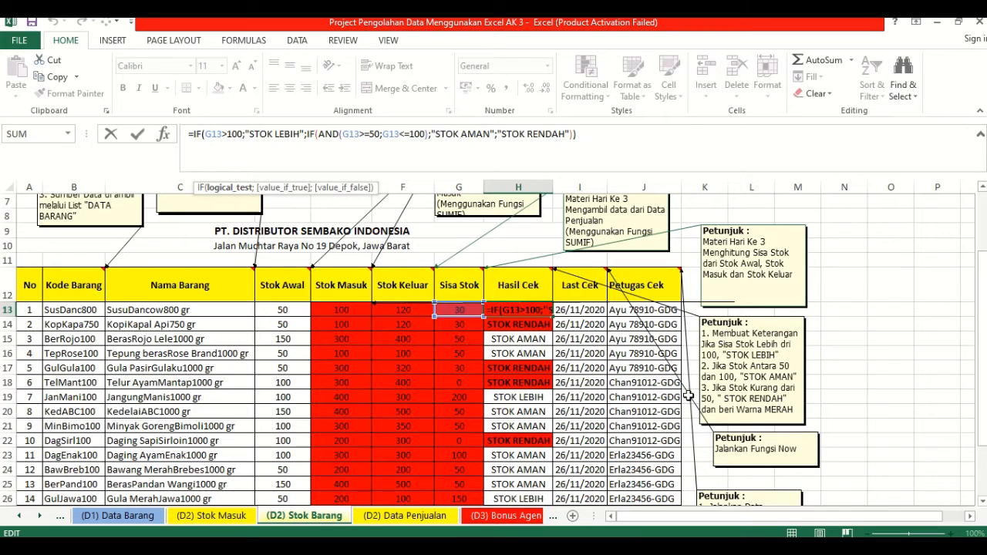
click(584, 141)
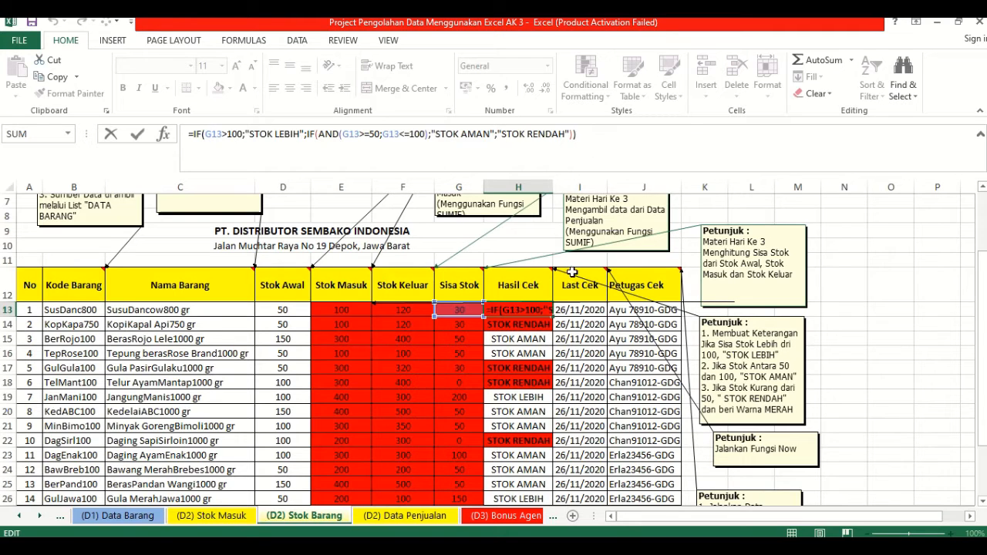
key(Return)
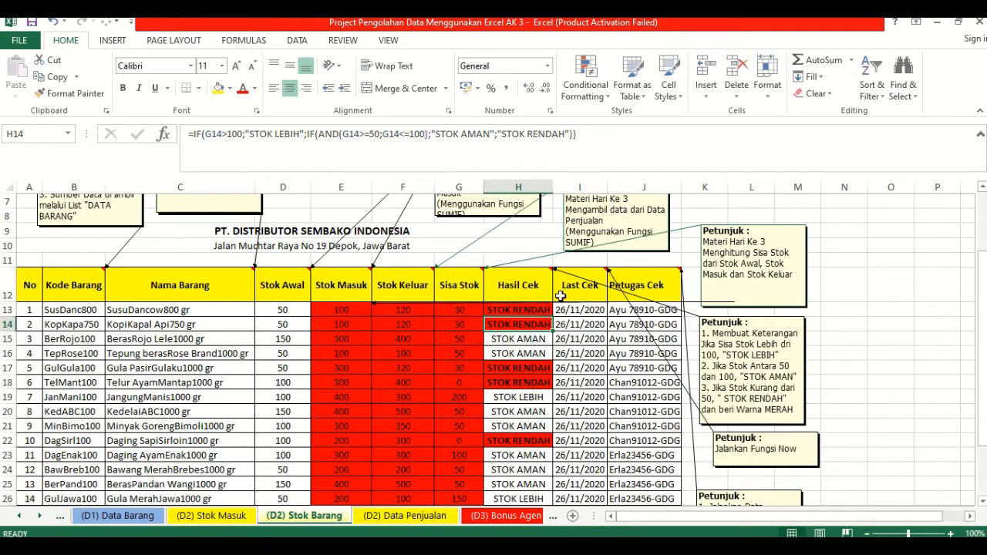
Start a Text That Contains conditional formatting rule on Hasil Cek cell H13 for the text STOK RENDAH.
click(542, 308)
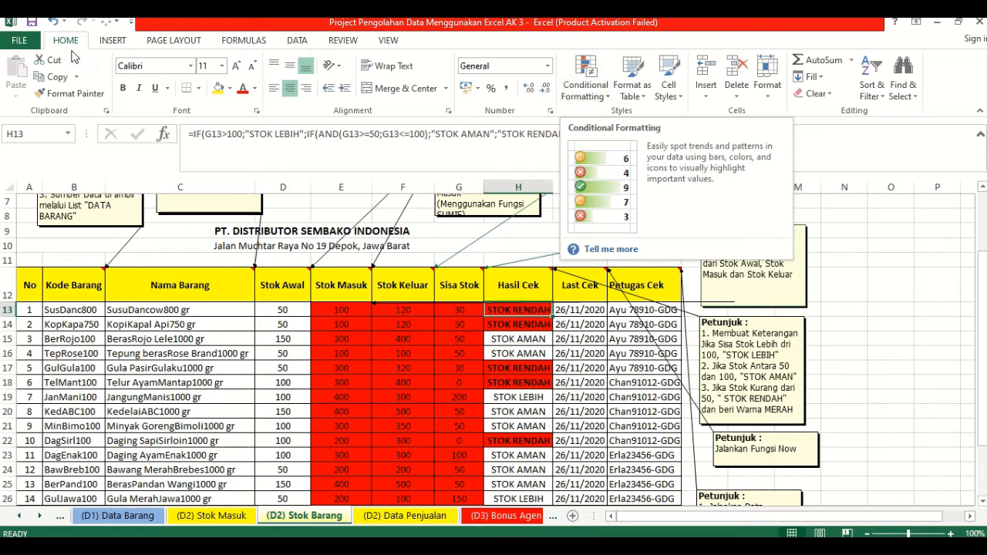
click(602, 99)
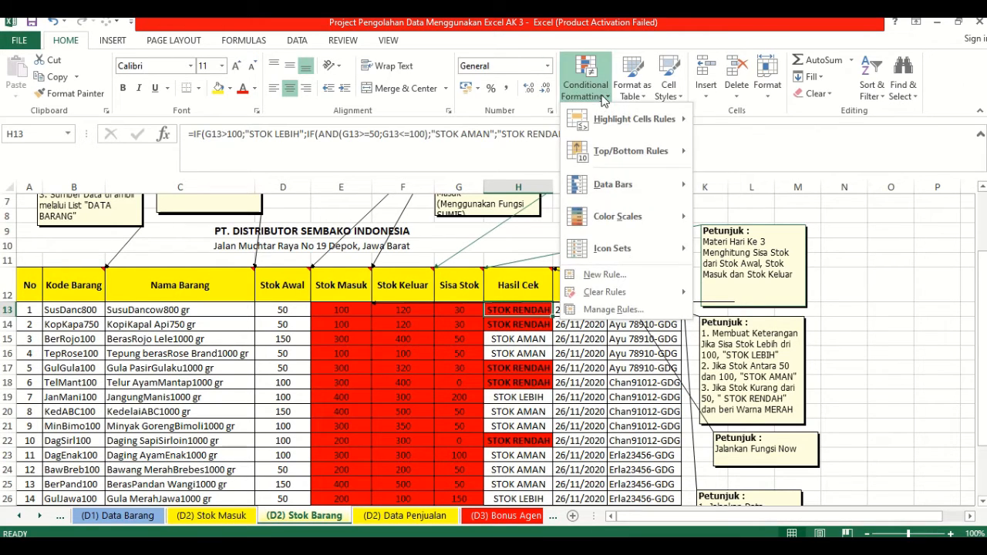
mouse_move(629, 118)
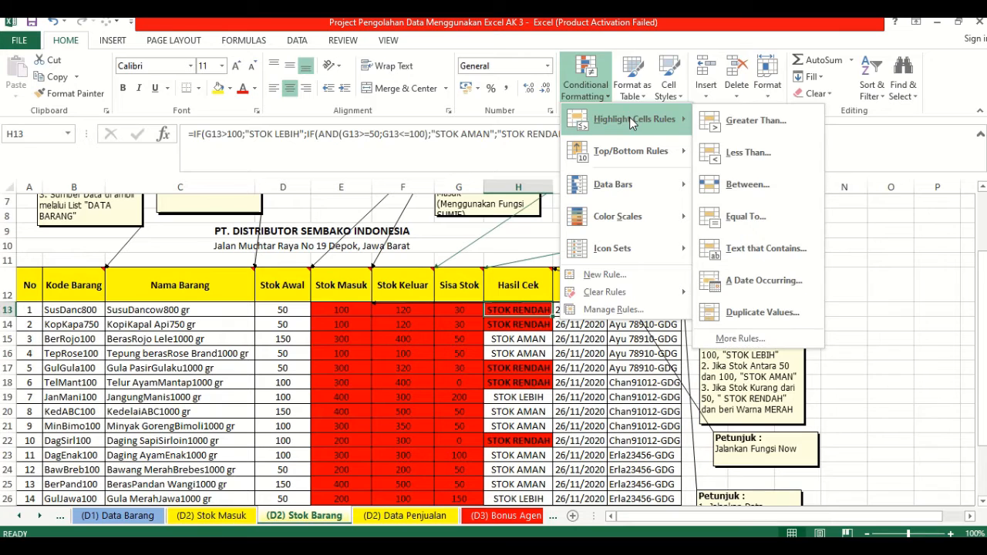
click(787, 256)
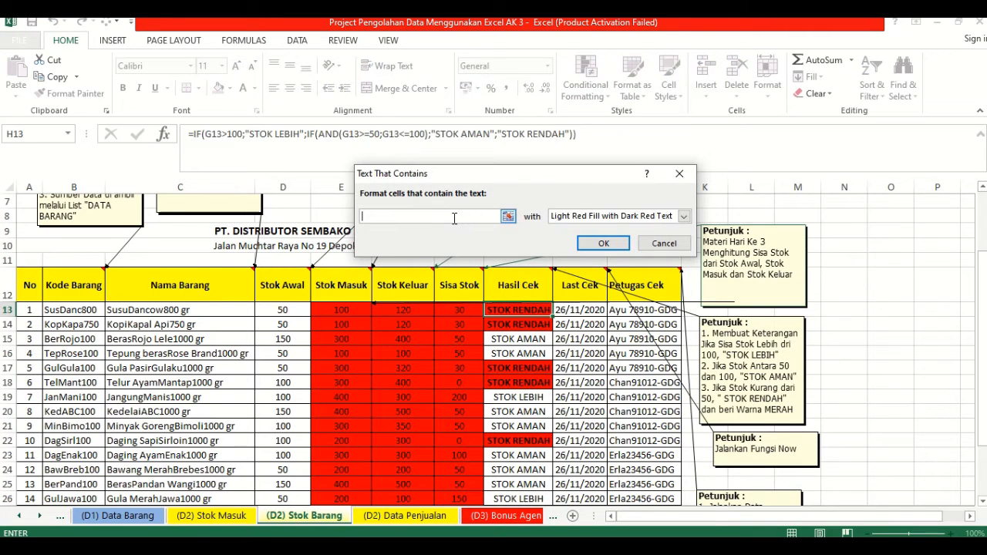
text(stok)
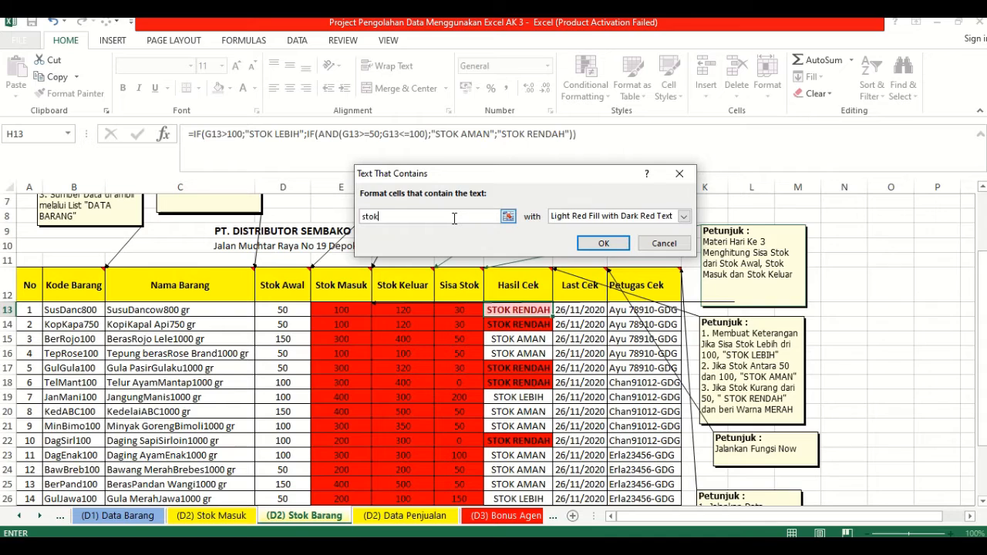
key(BackSpace)
key(BackSpace)
key(BackSpace)
Give the STOK RENDAH rule a custom format with bold font and red fill, and apply it.
click(688, 219)
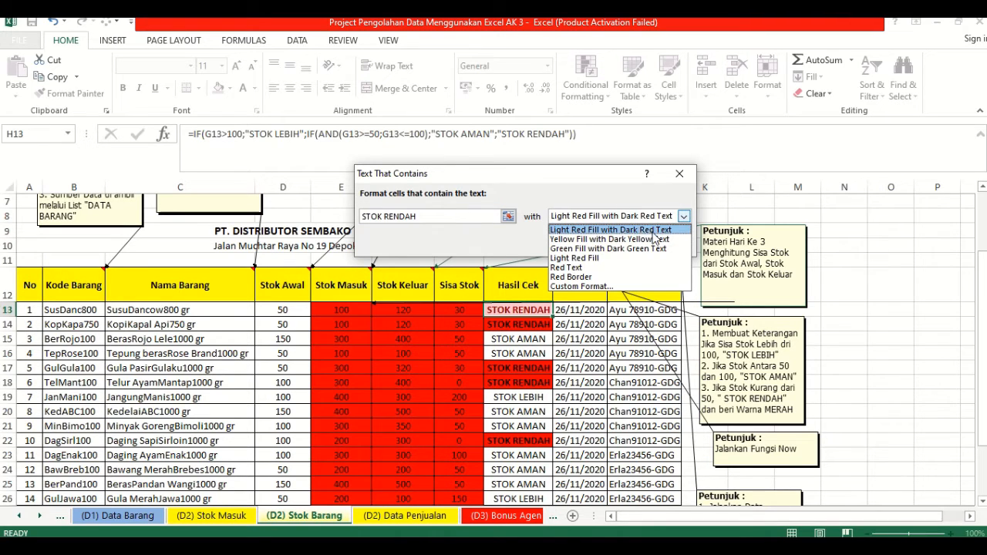
click(631, 286)
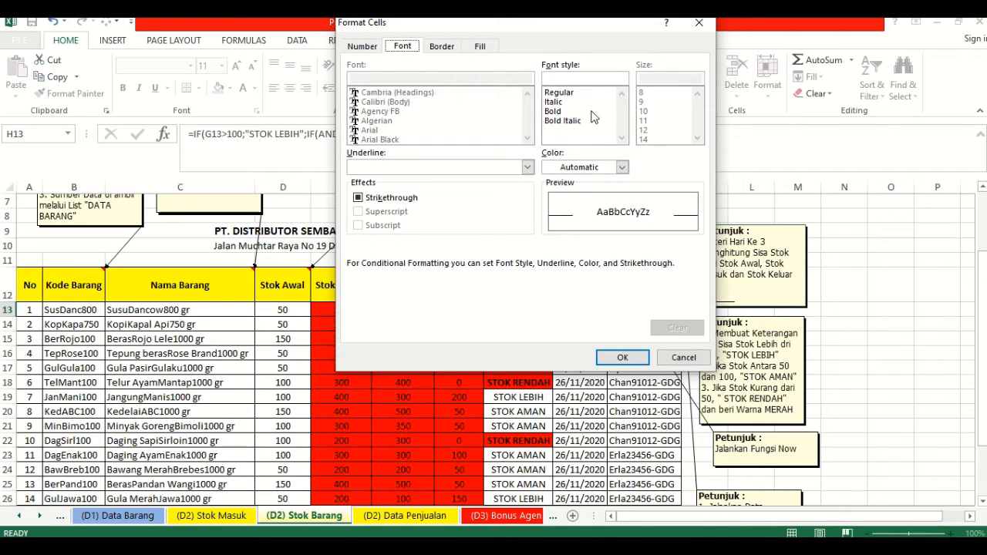
click(562, 111)
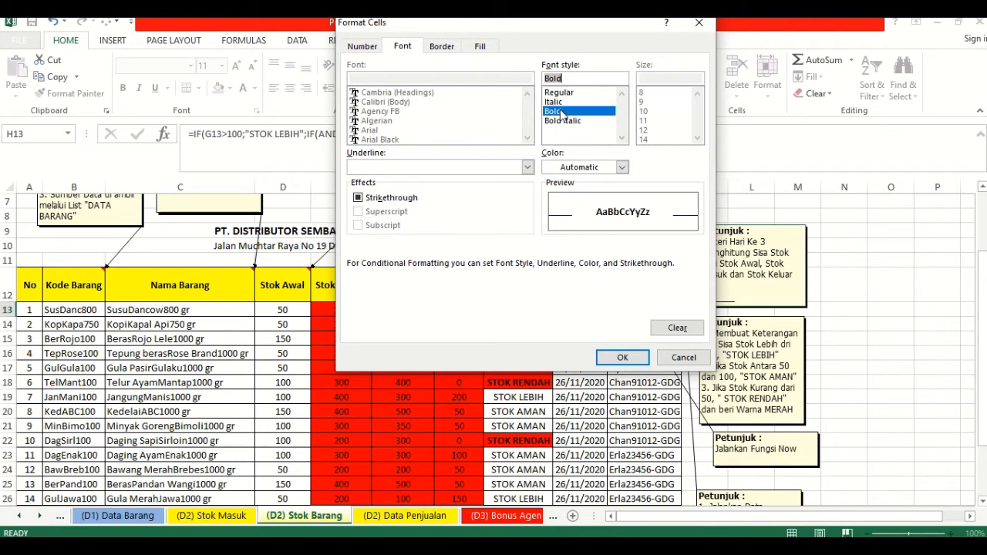
click(481, 47)
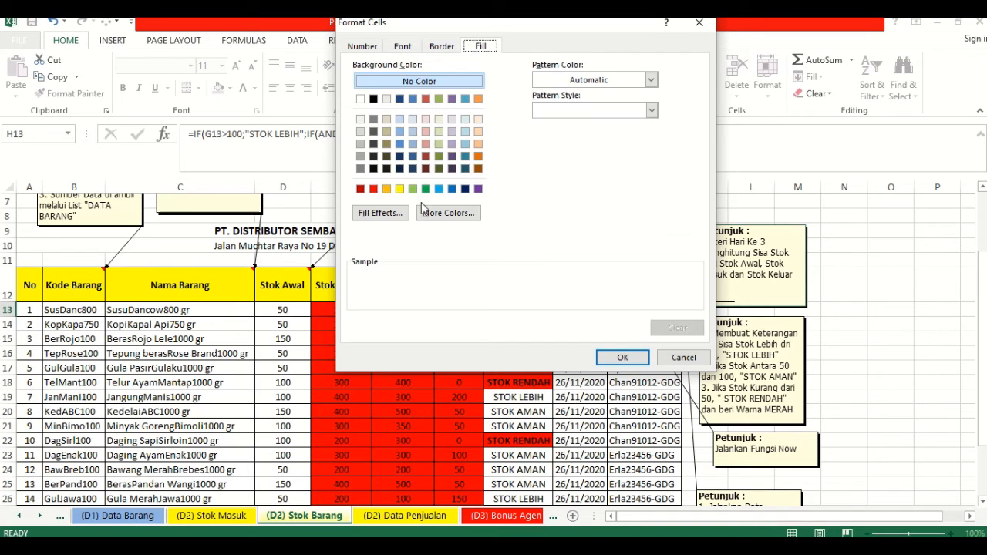
click(374, 190)
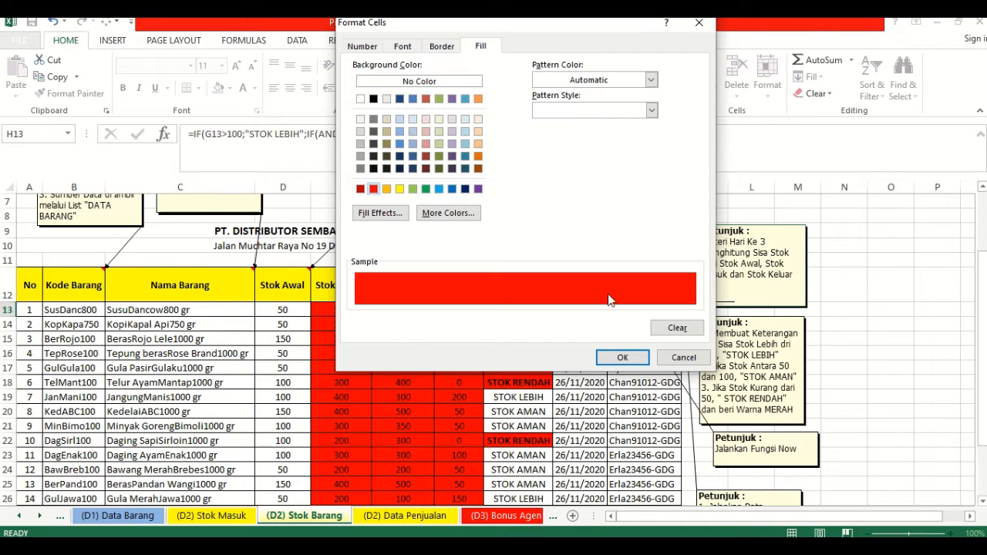
click(622, 357)
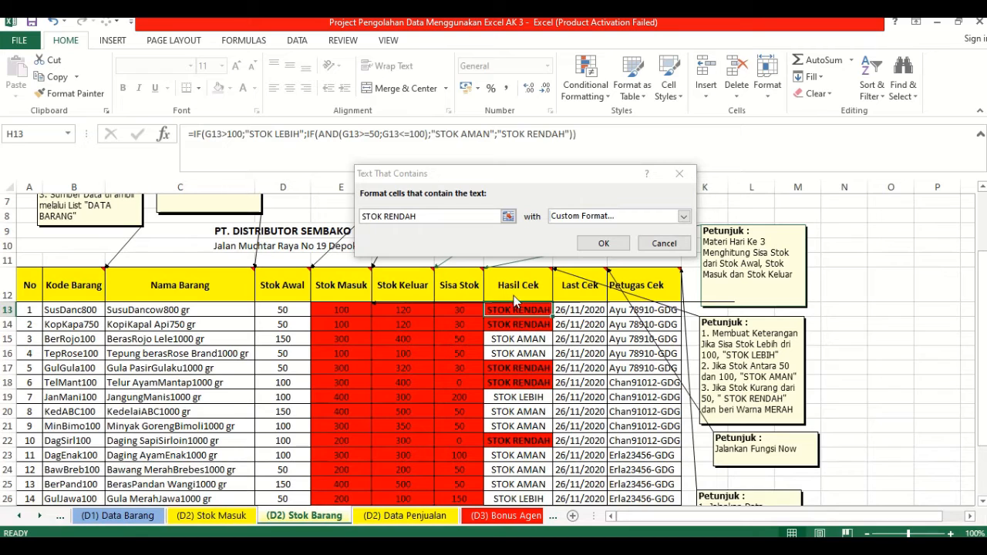
click(604, 243)
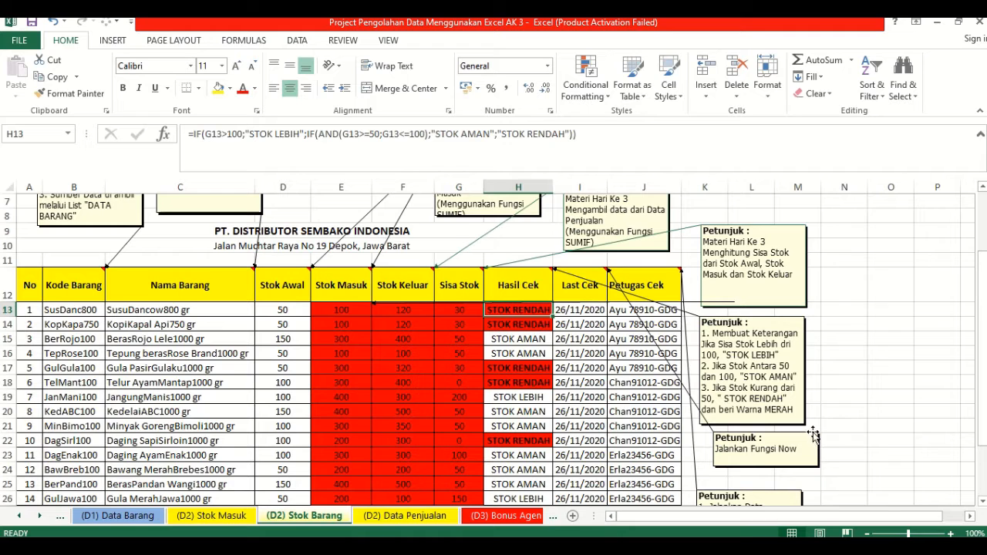
Examine the formula of the first Last Cek cell, I13, on the Stok Barang sheet.
scroll(813, 435, down, 1)
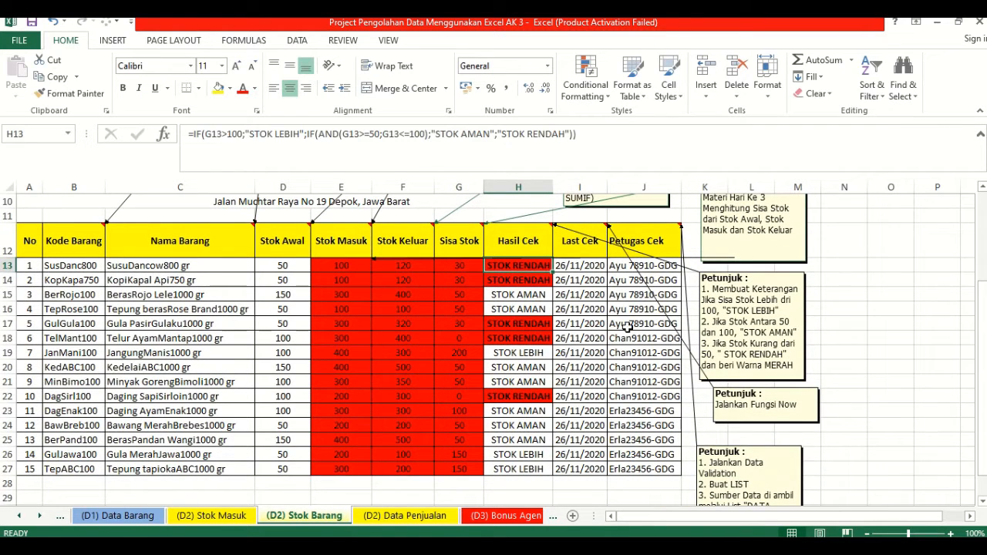
click(602, 266)
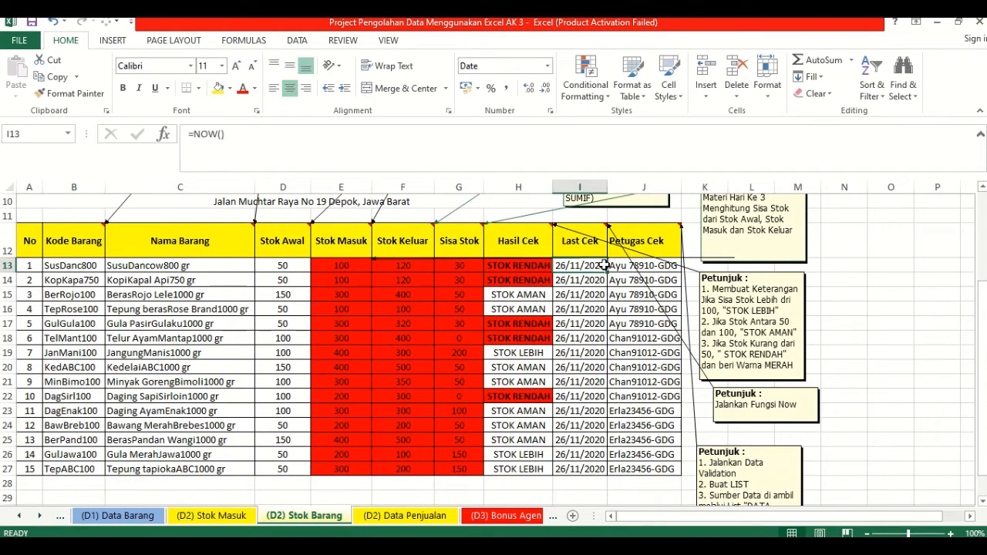
Confirm a List validation with its Data Pegawai source for Petugas Cek cell J13, and reselect the cell's current employee code from the list.
click(663, 266)
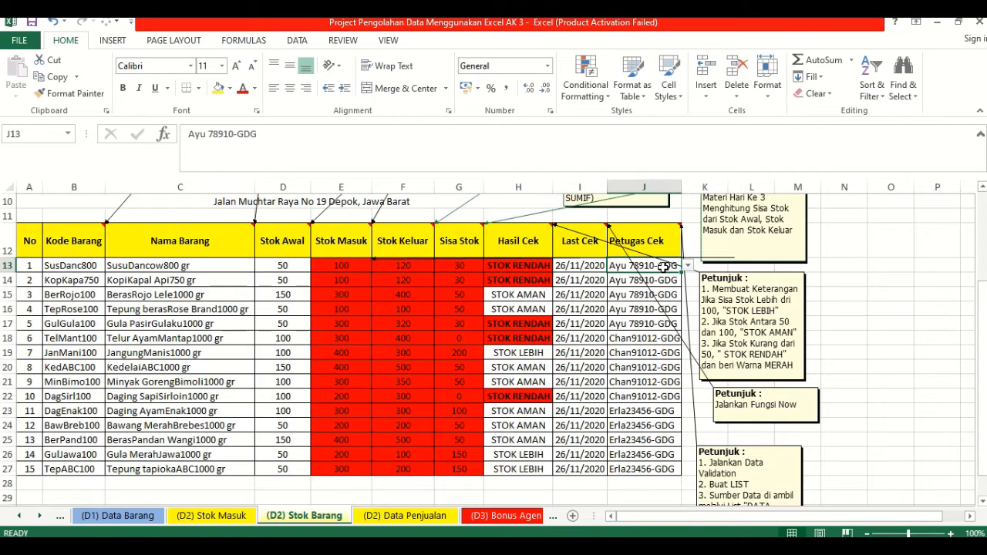
click(297, 40)
click(617, 98)
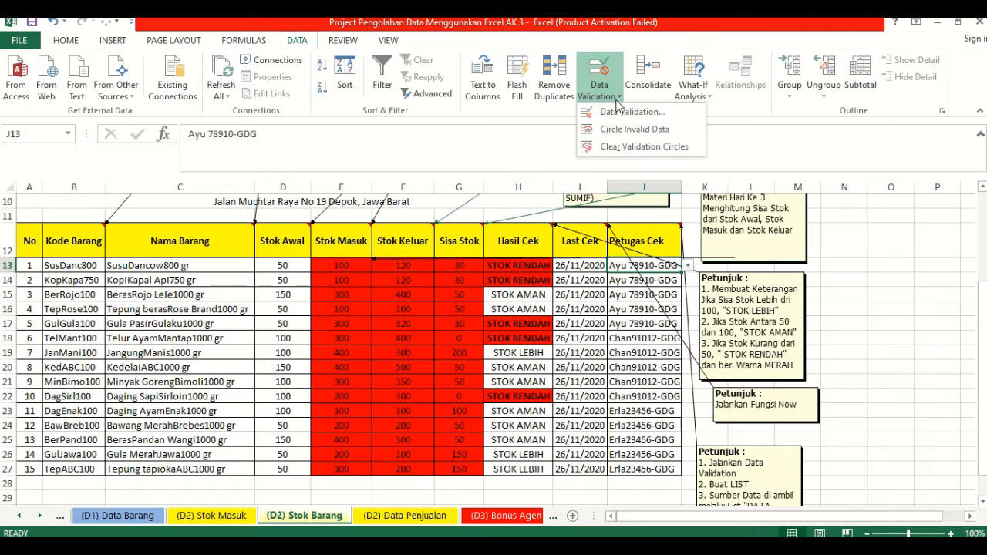
click(622, 113)
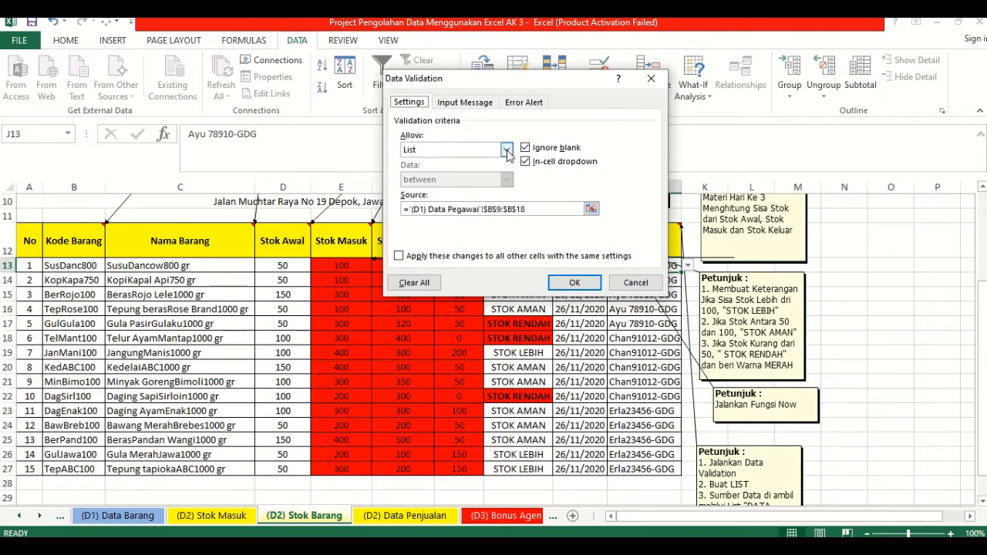
click(506, 148)
click(503, 189)
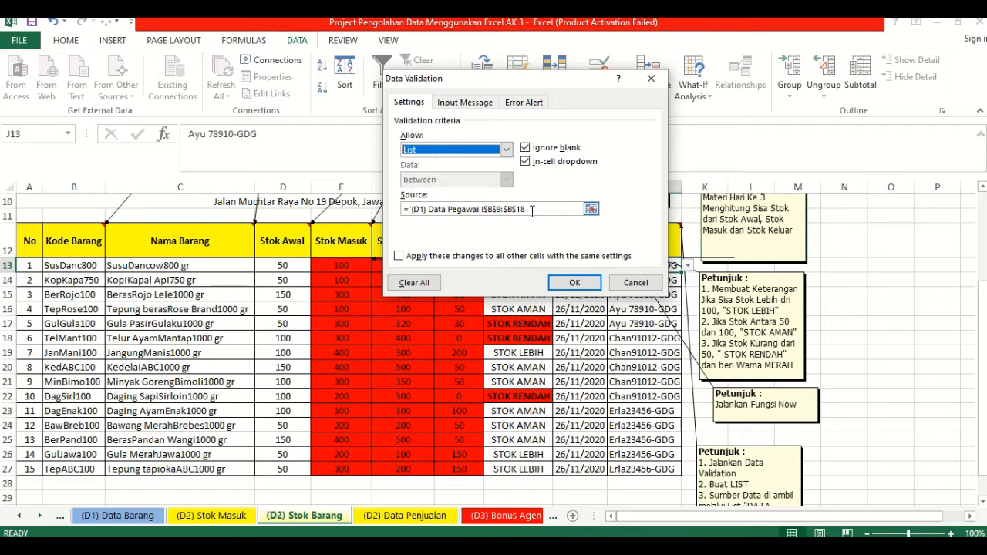
drag(531, 210, 411, 213)
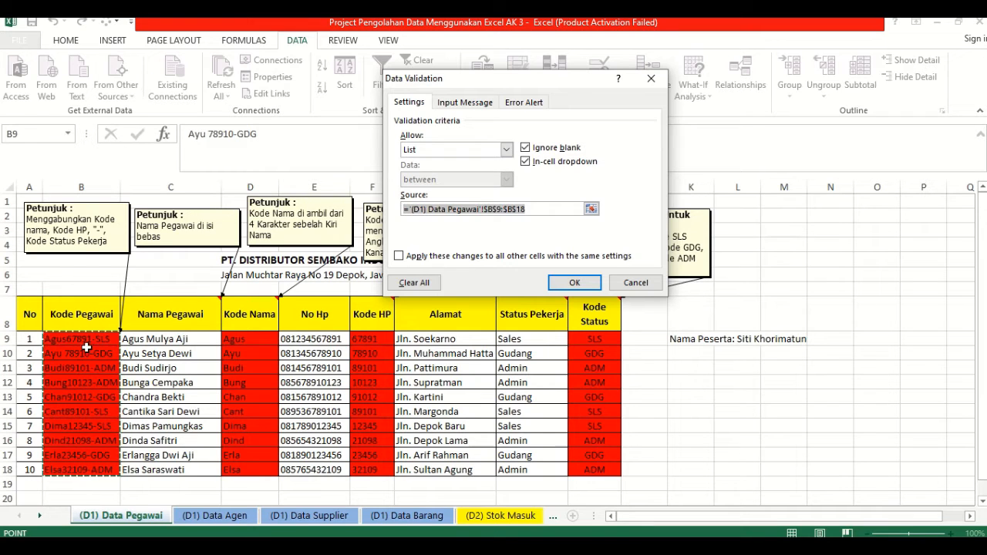
click(577, 282)
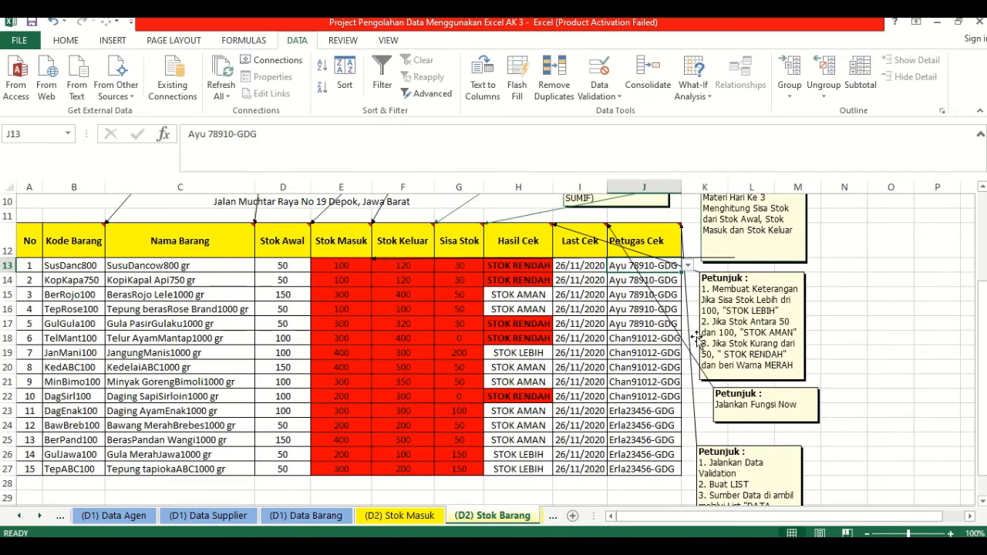
click(687, 265)
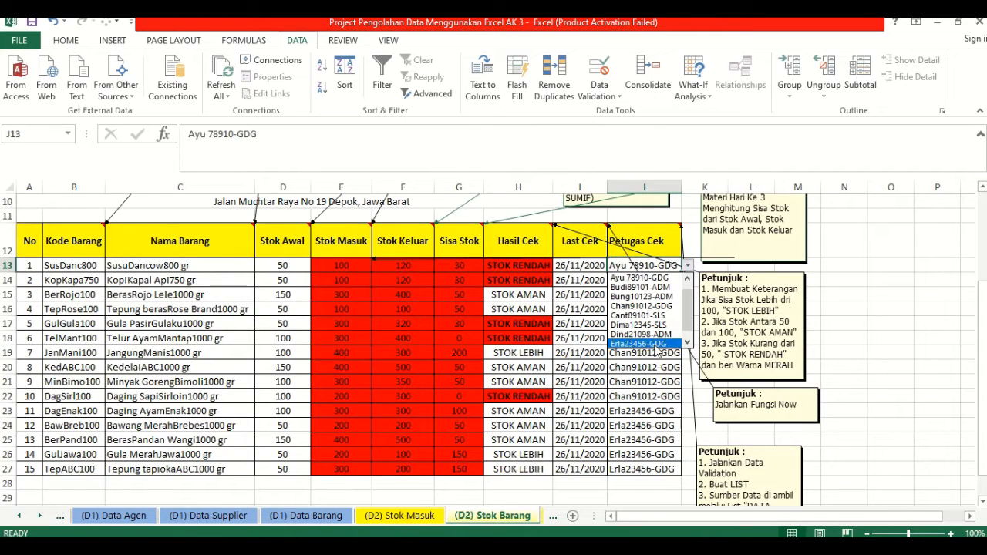
click(670, 279)
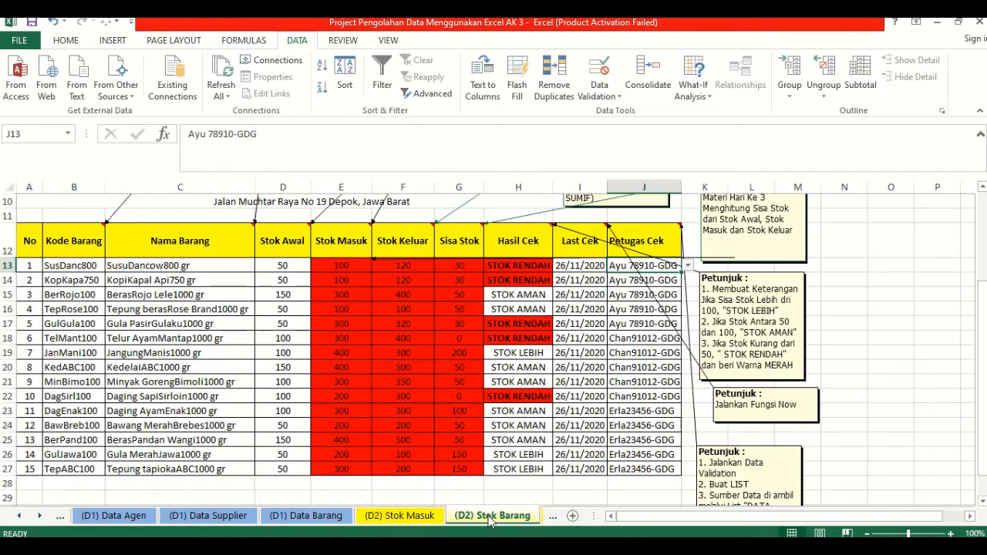
Switch to the (D2) Data Penjualan sheet and view the instruction notes above its table.
click(552, 516)
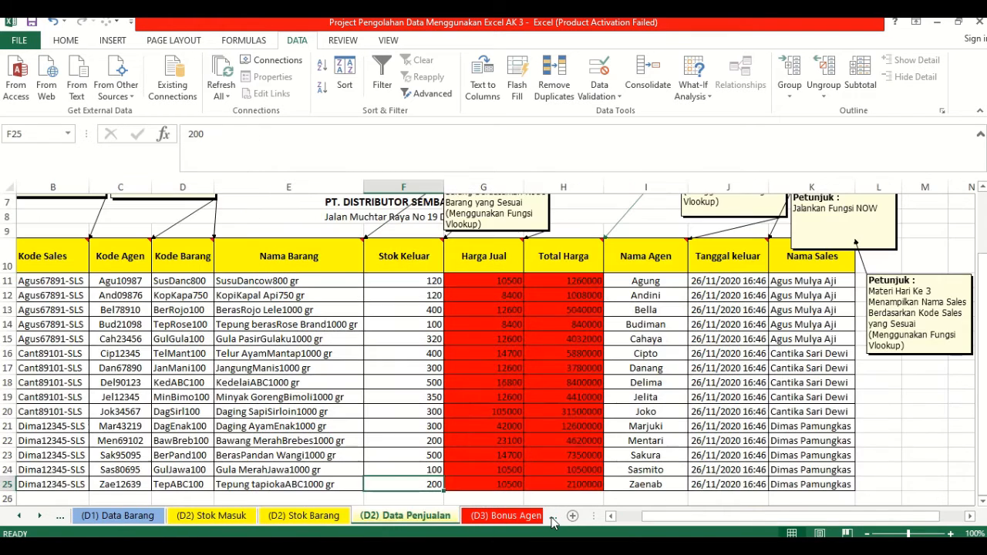
click(306, 521)
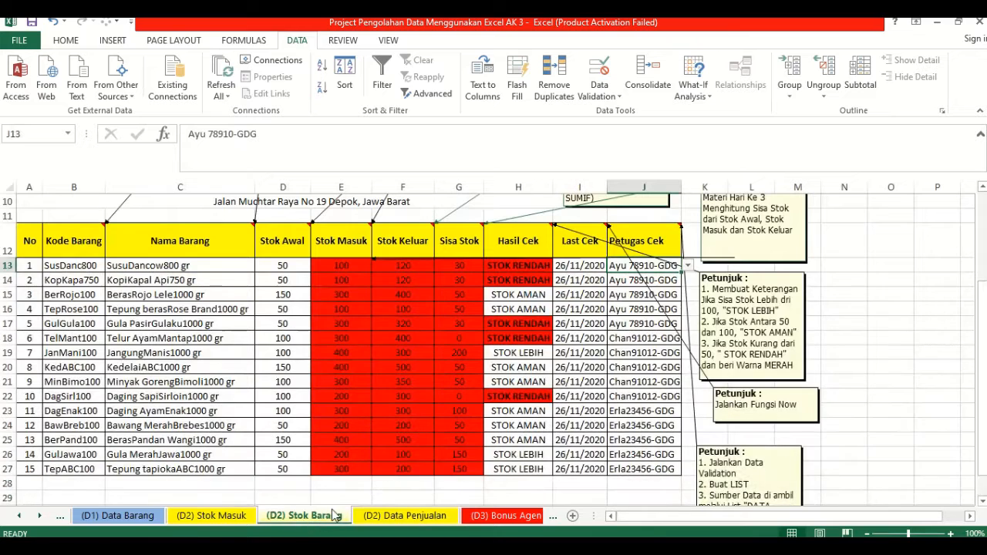
click(387, 522)
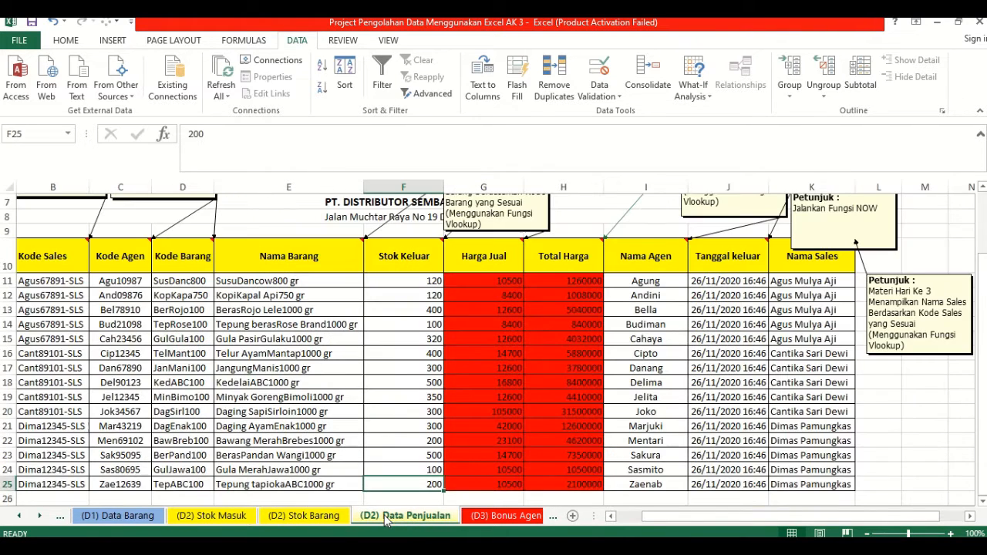
scroll(385, 369, up, 1)
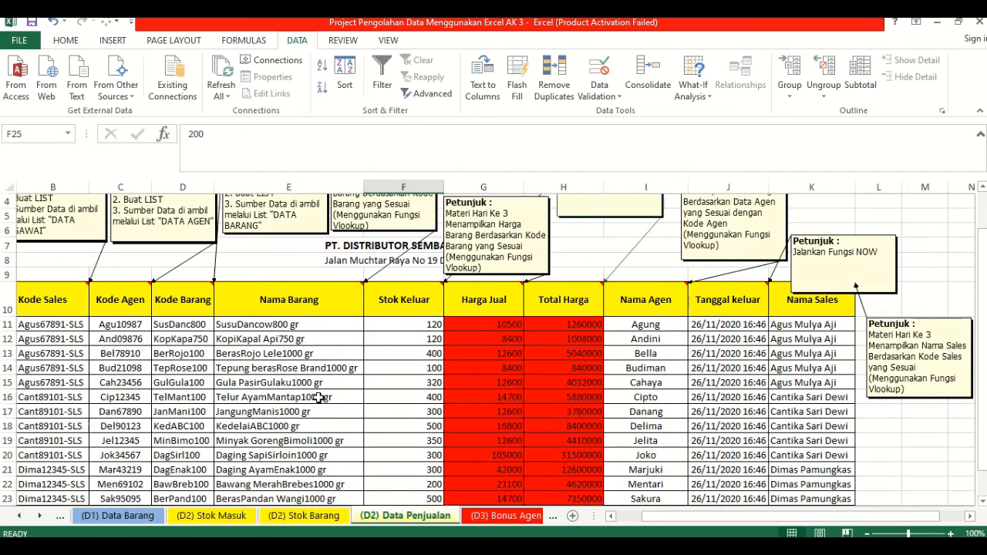
scroll(251, 410, up, 1)
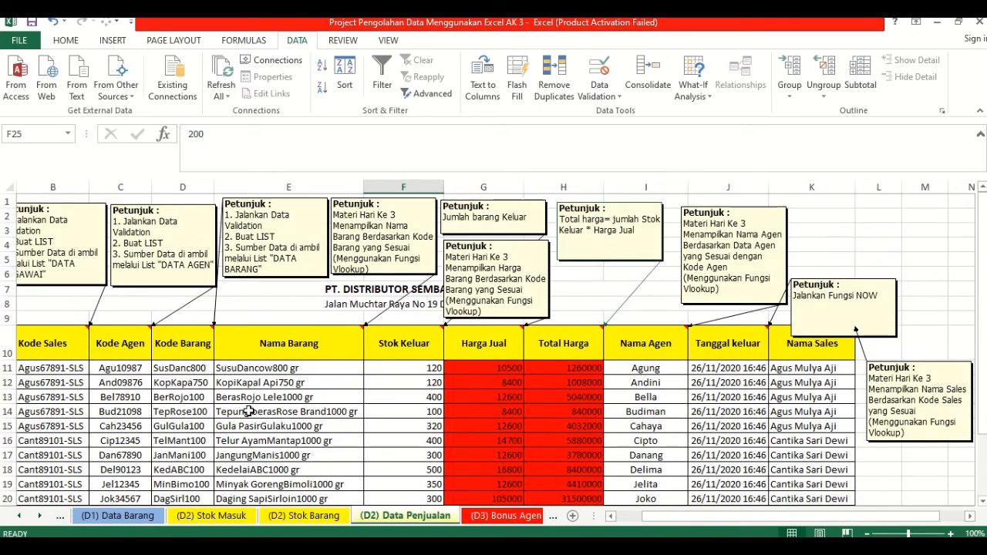
Review the list validation source of Kode Sales cell B11, confirm it, and reselect the cell's current sales code from the list.
click(55, 368)
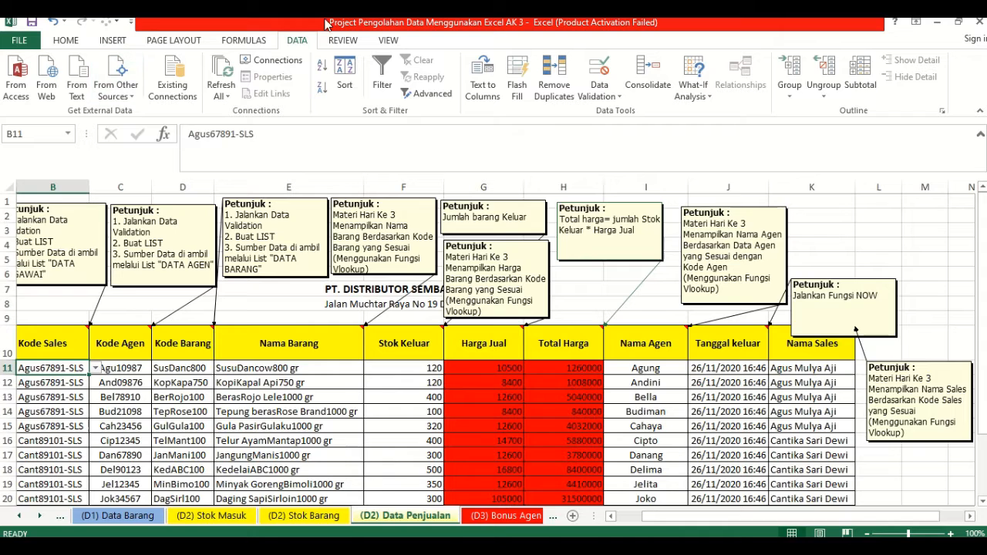
click(599, 91)
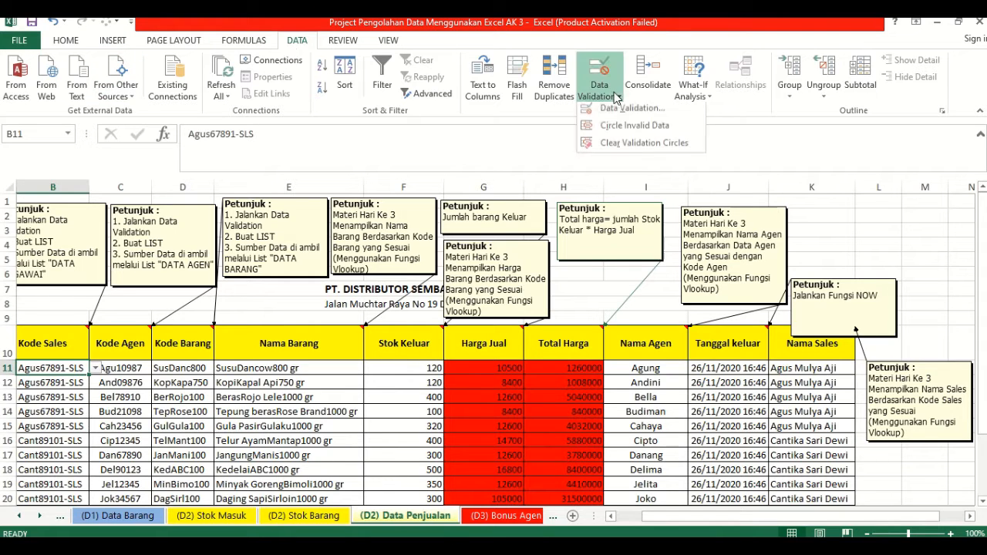
click(632, 114)
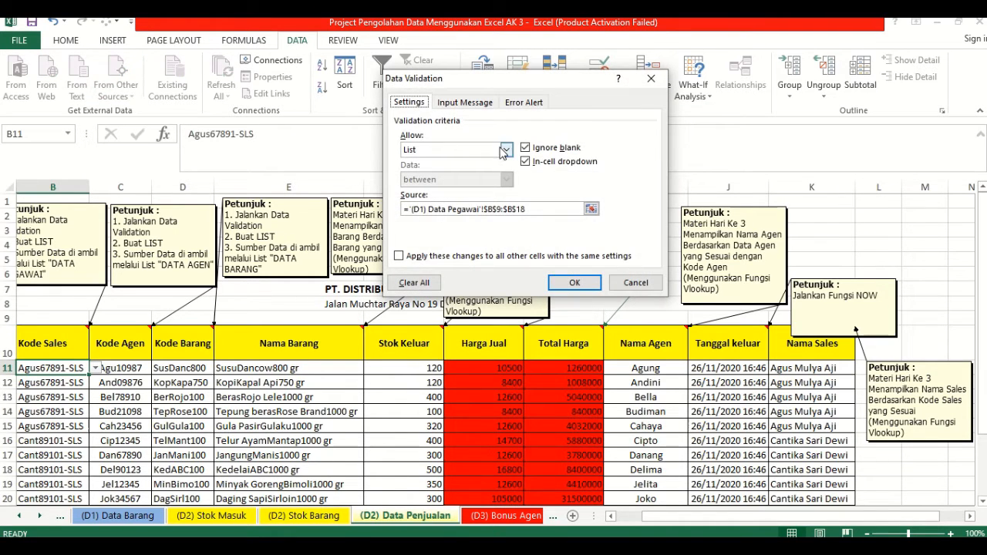
click(510, 209)
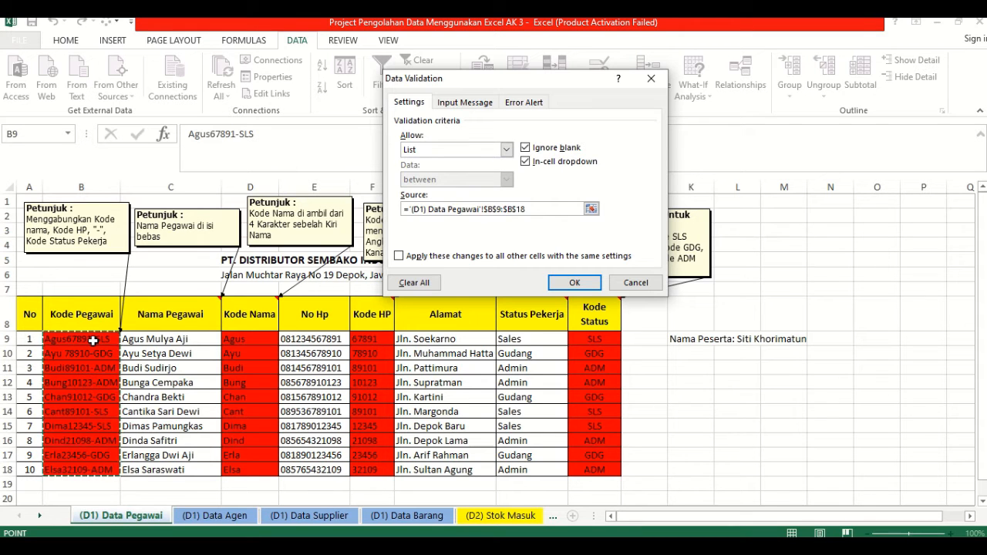
click(594, 284)
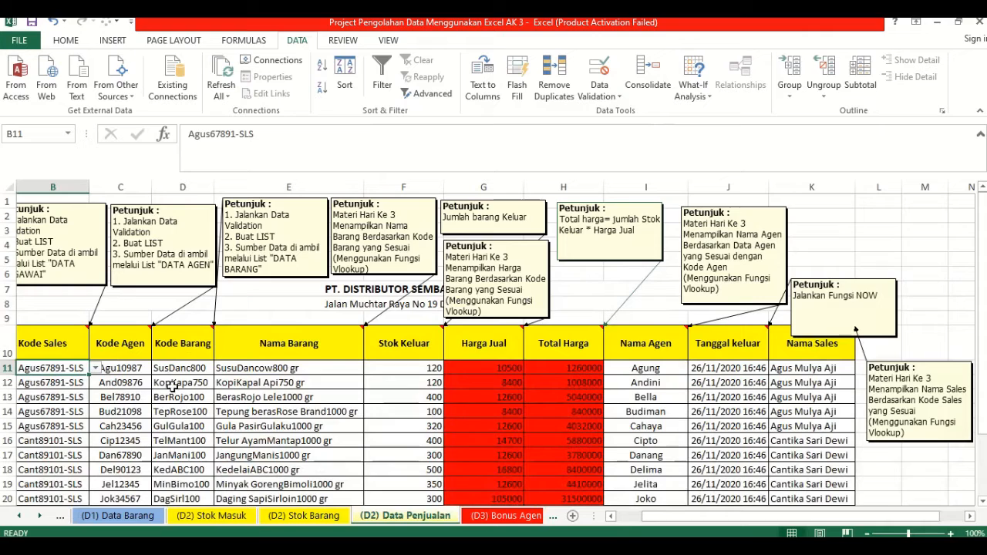
click(94, 368)
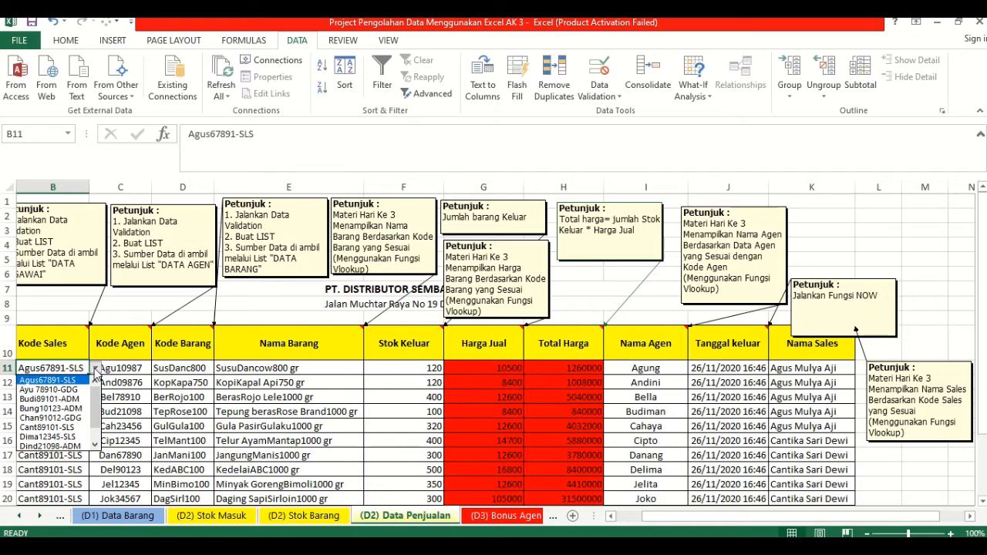
click(81, 381)
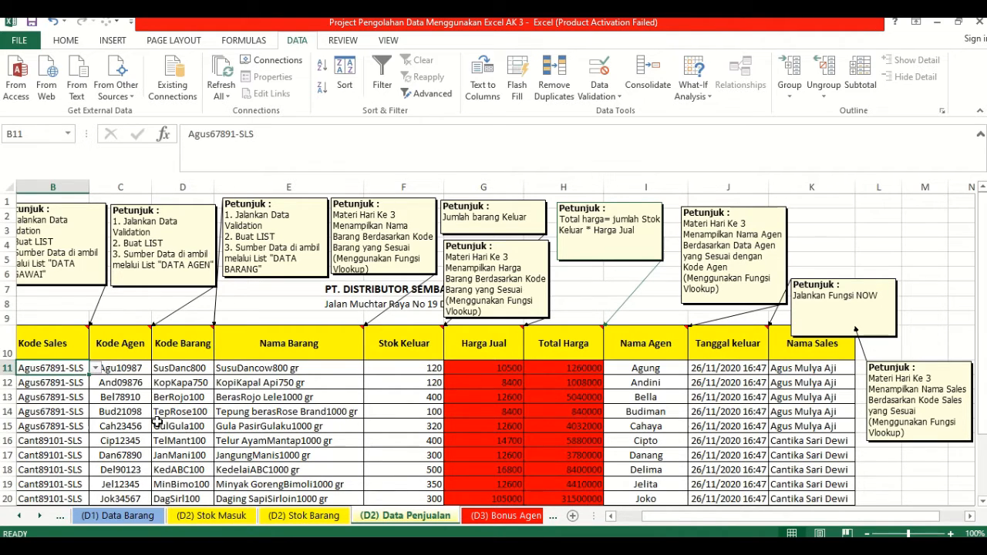
Examine the list validation of Kode Agen cell C11 and its source range on the Data Agen sheet.
scroll(157, 423, down, 1)
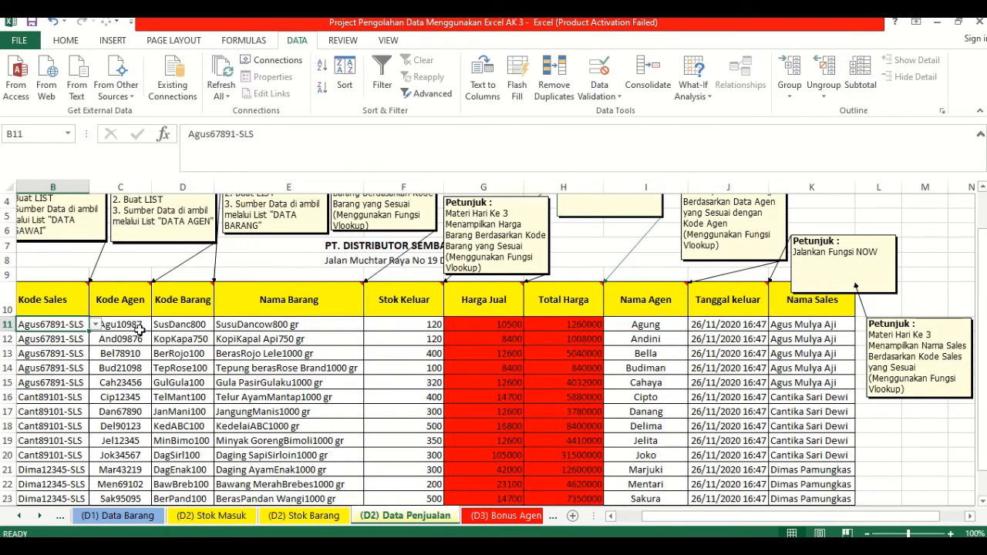
scroll(140, 334, up, 1)
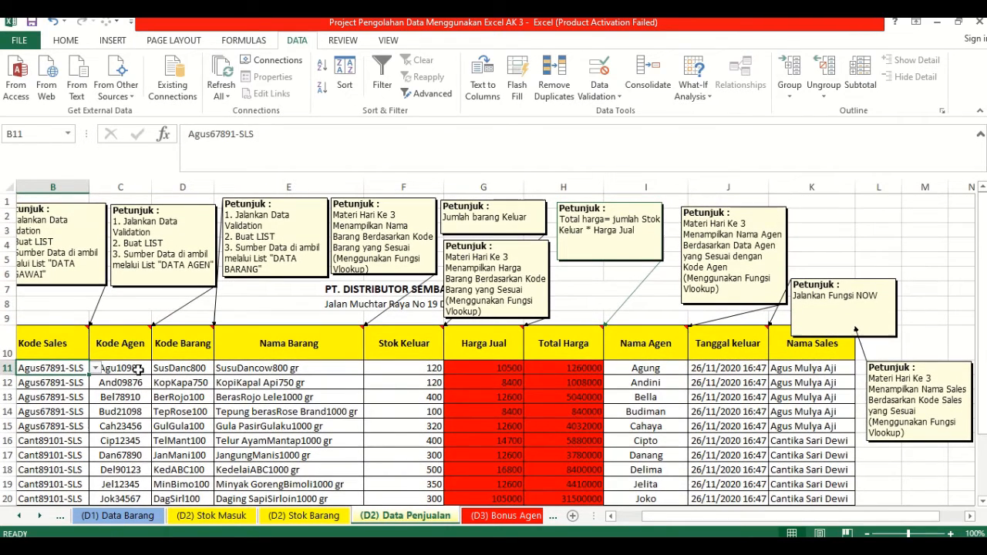
click(139, 370)
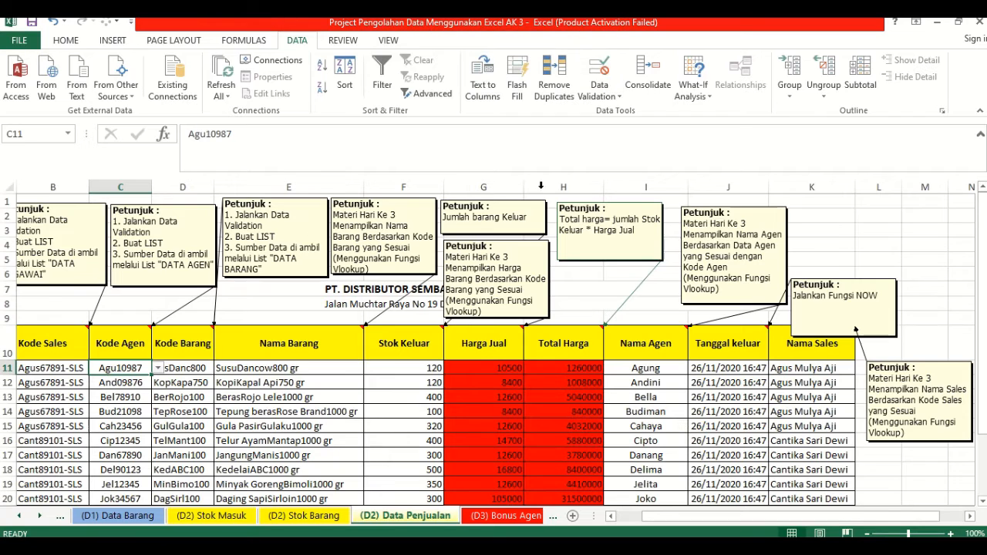
click(610, 95)
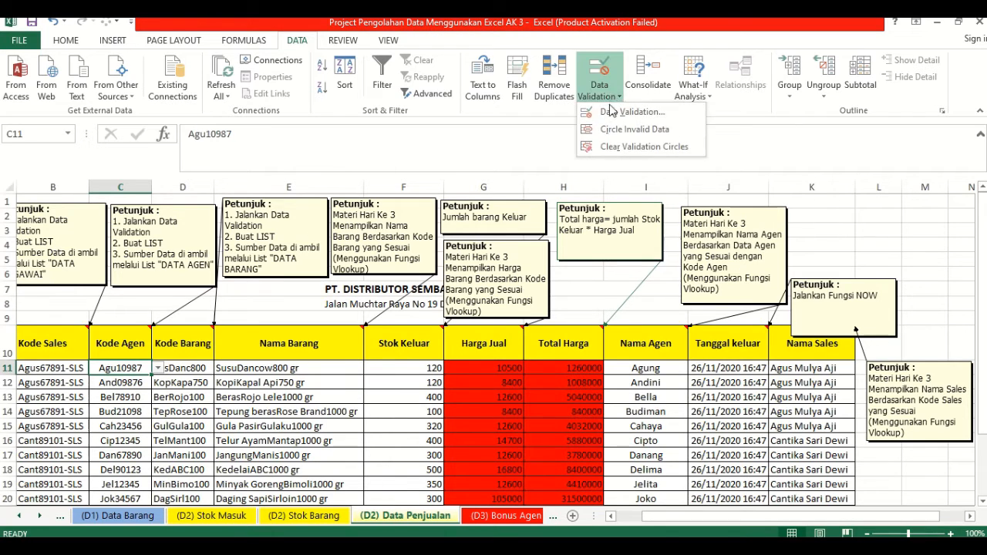
click(610, 105)
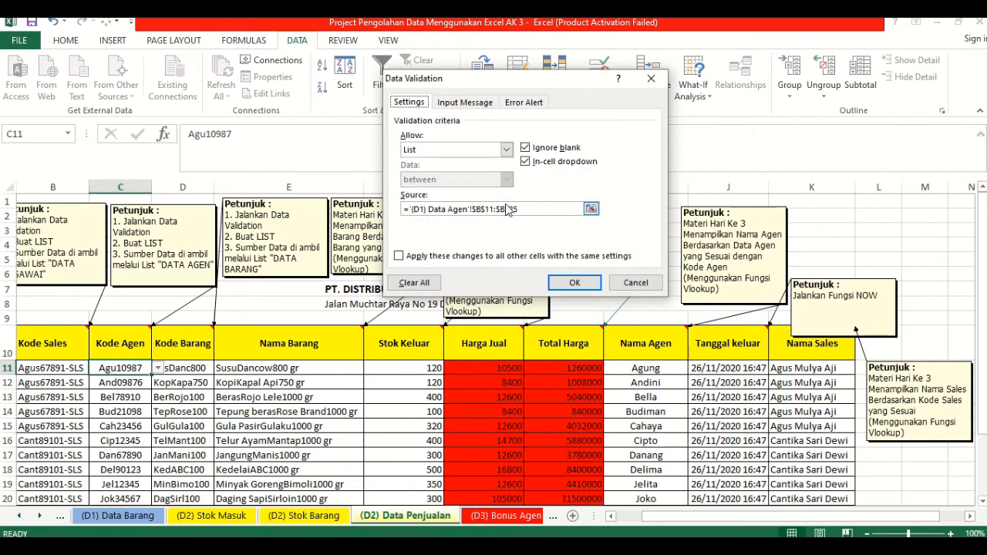
click(505, 213)
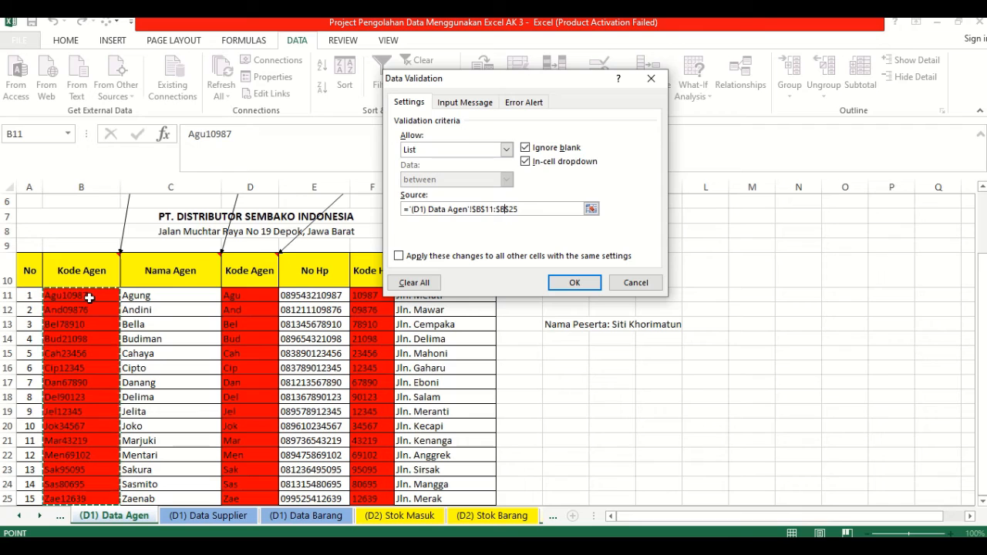
click(574, 282)
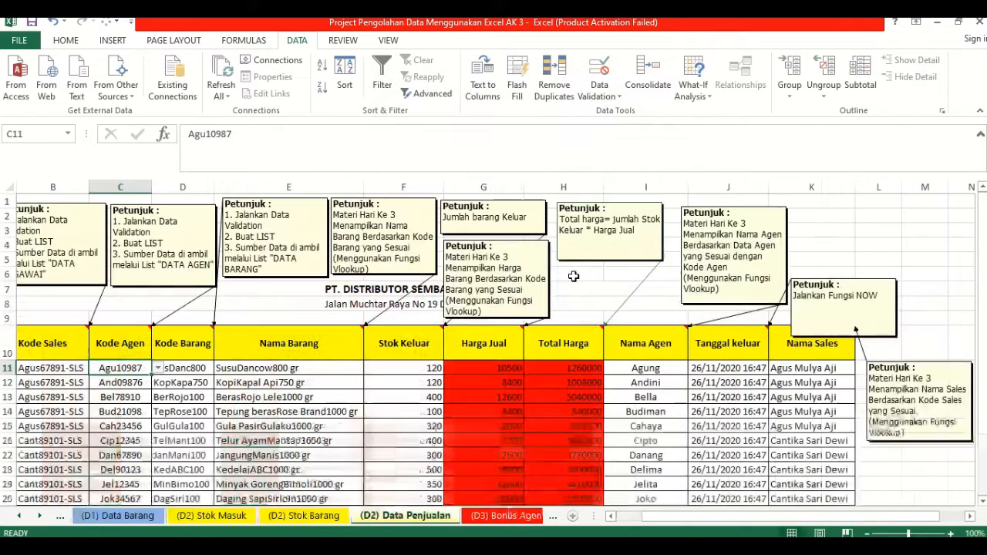
Examine the list validation of Kode Barang cell D11 and its source range on the Data Barang sheet.
click(205, 371)
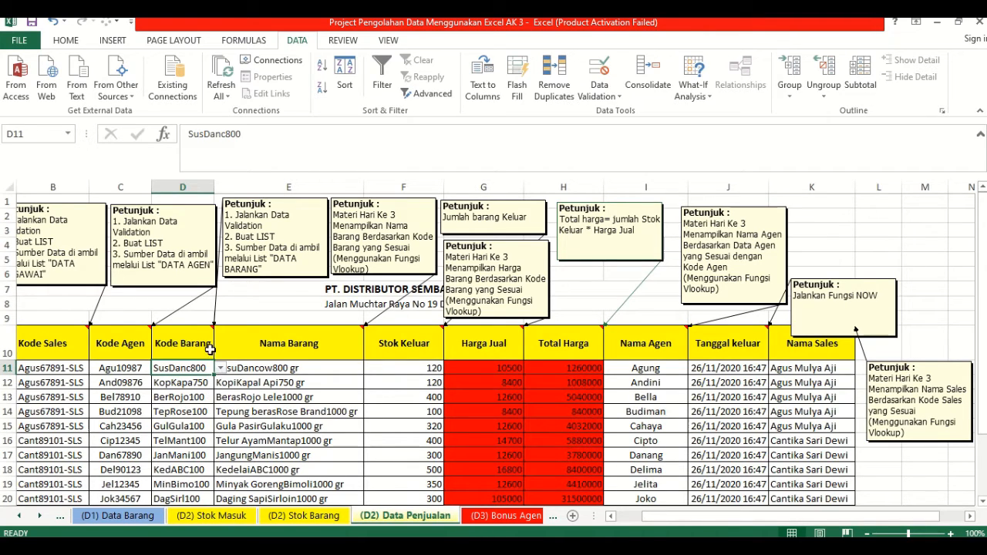
click(617, 97)
click(633, 112)
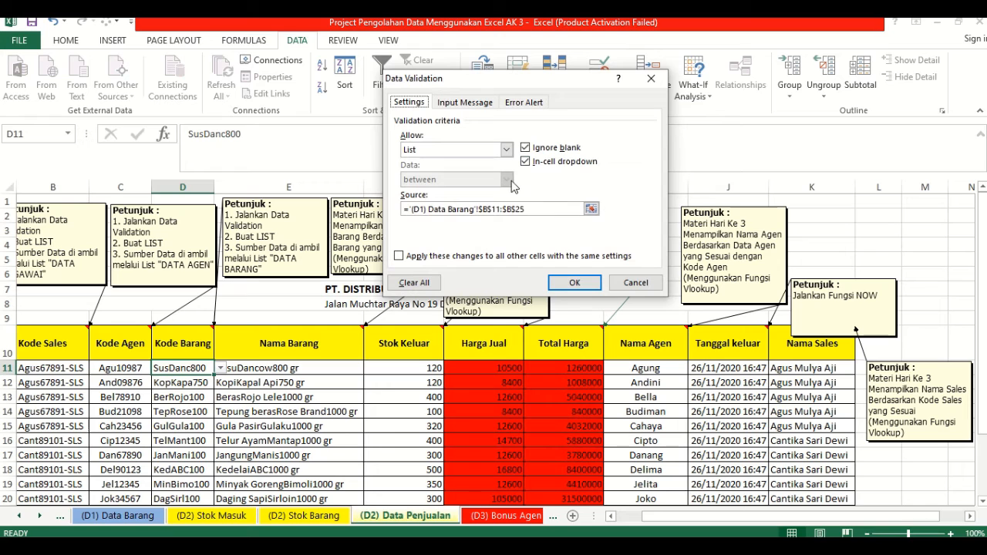
click(501, 209)
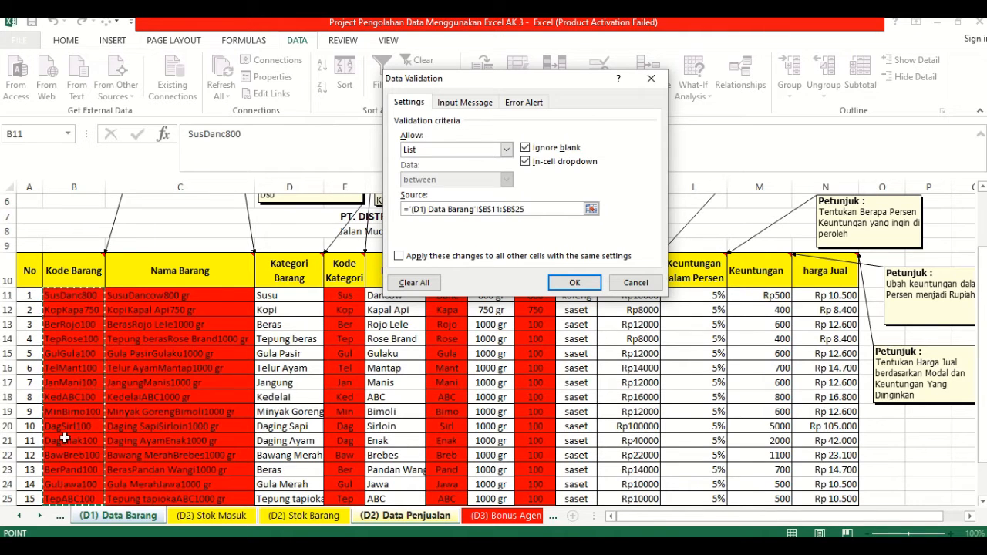
click(577, 282)
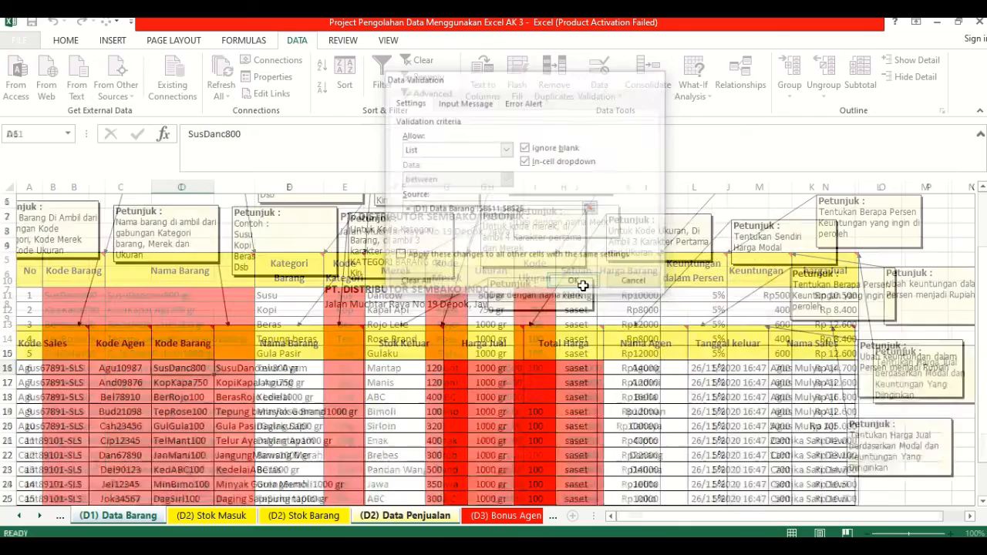
Examine the VLOOKUP formula of Nama Barang cell E11 that looks up the item code on the Data Barang sheet.
click(337, 377)
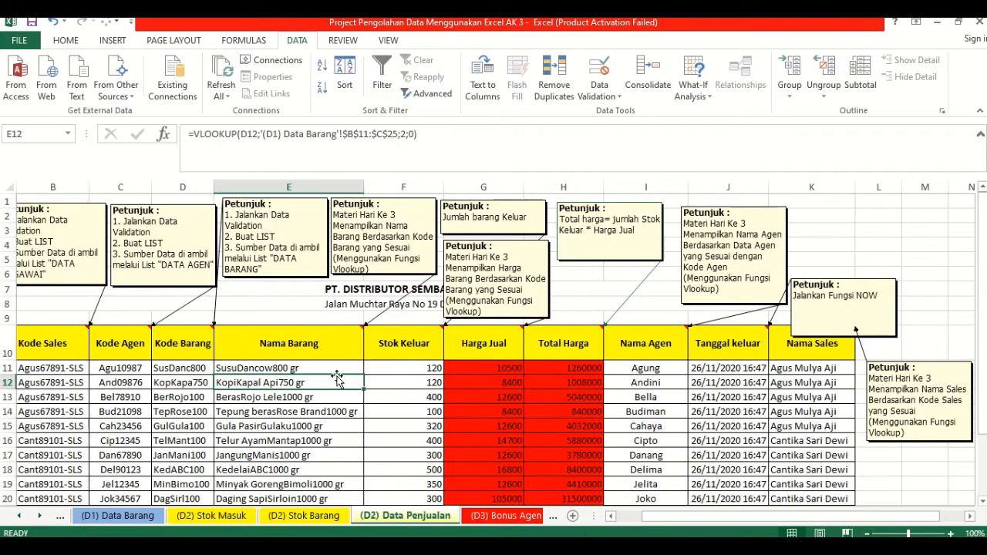
click(341, 370)
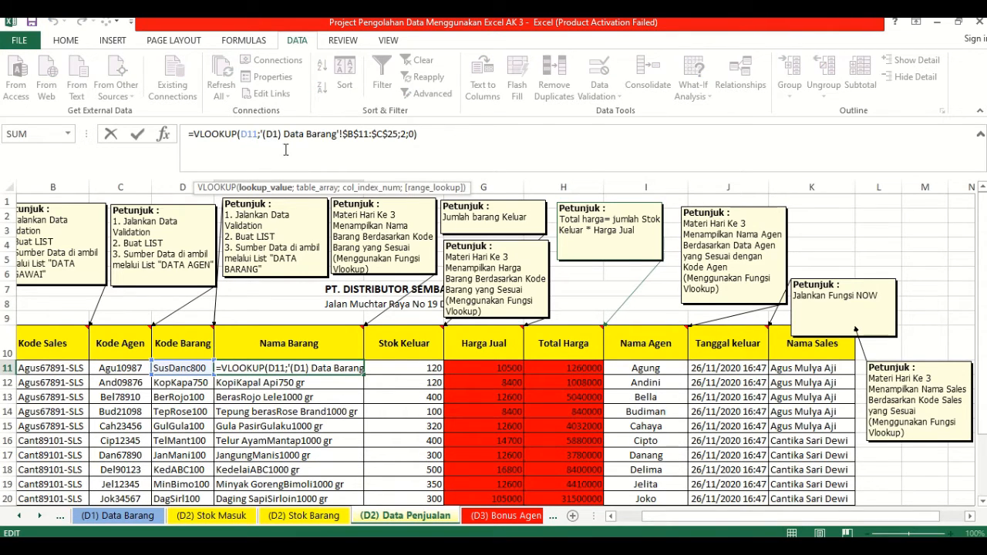
click(307, 134)
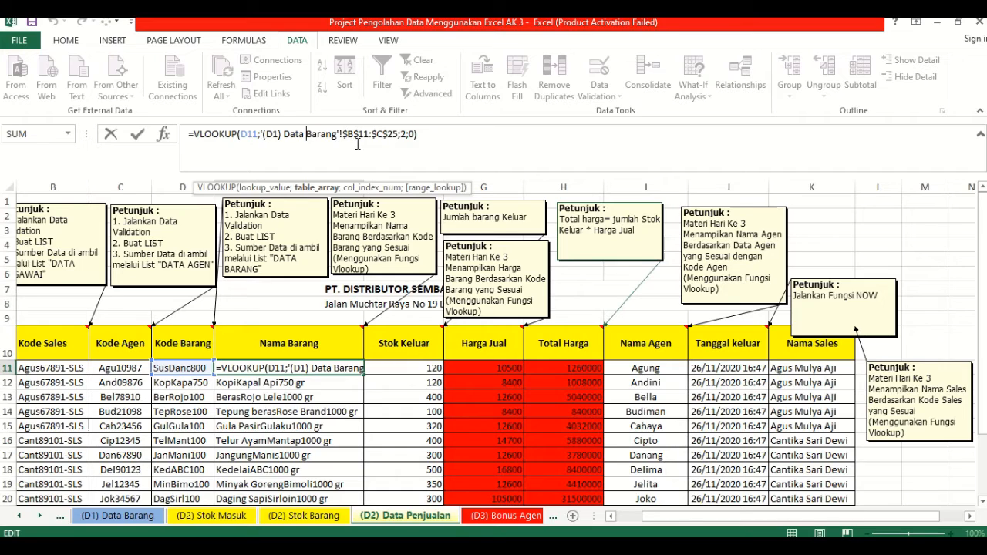
click(425, 140)
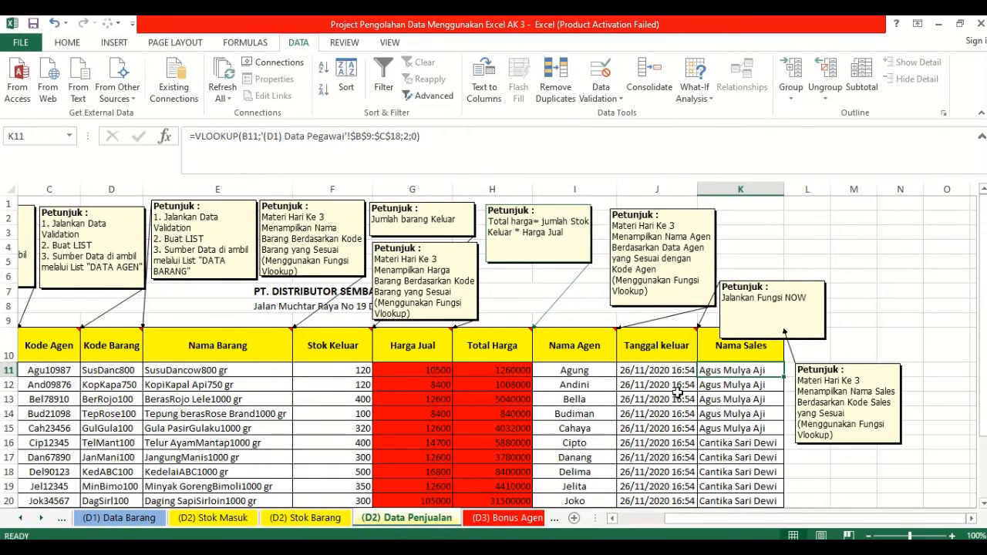
Check the Stok Keluar entry in F11 and examine the VLOOKUP formula of Harga Jual cell G11.
click(334, 370)
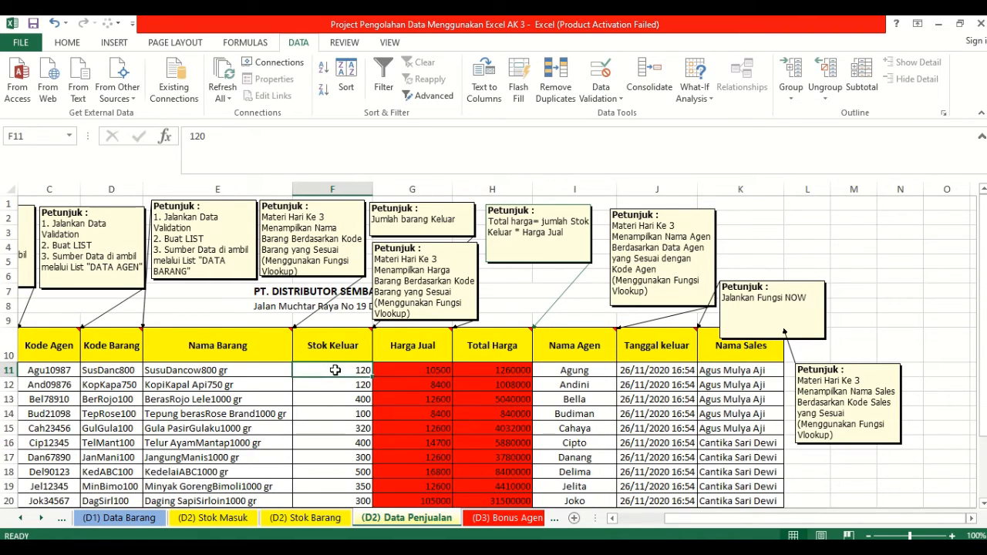
click(439, 370)
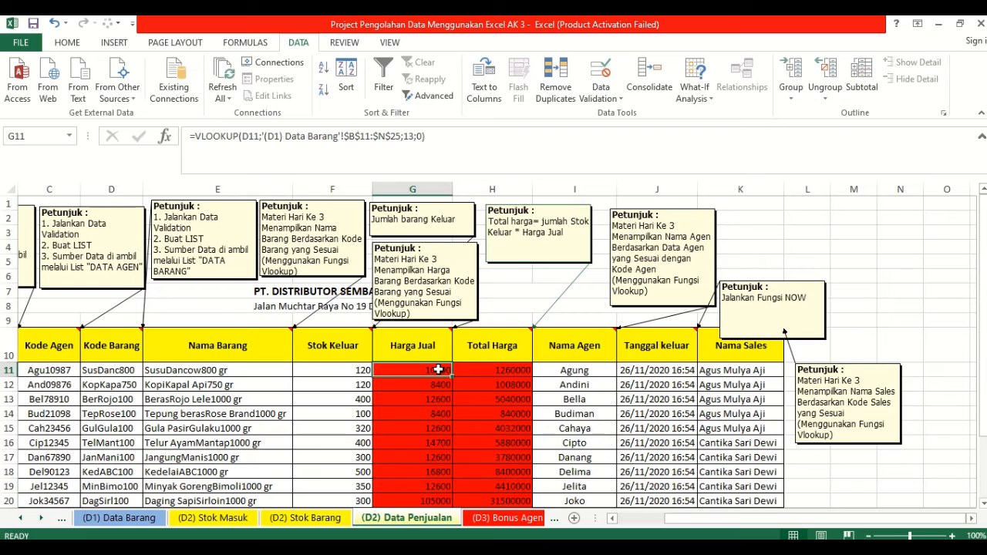
click(250, 139)
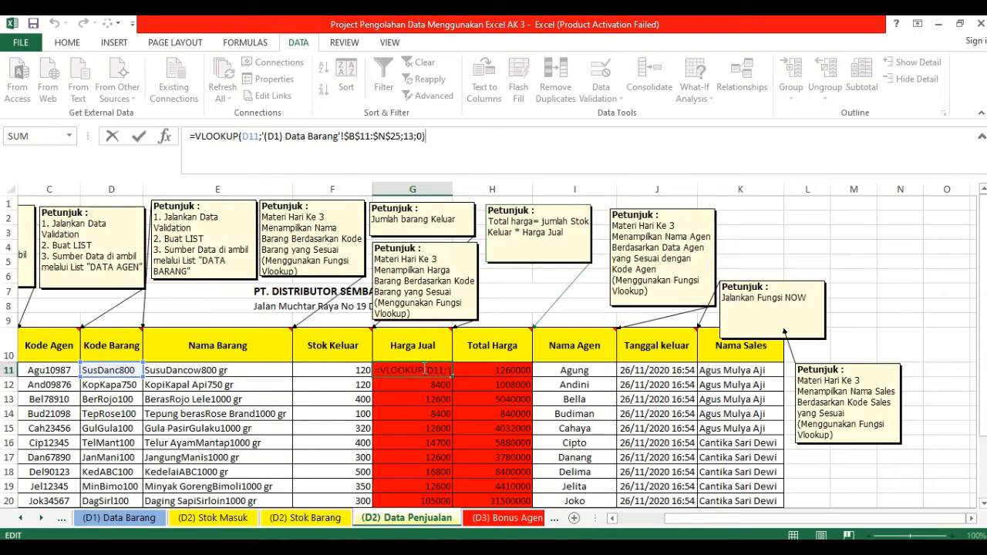
Examine the multiplication formula of Total Harga cell H11 and the VLOOKUP formula of Nama Agen cell I11.
click(469, 368)
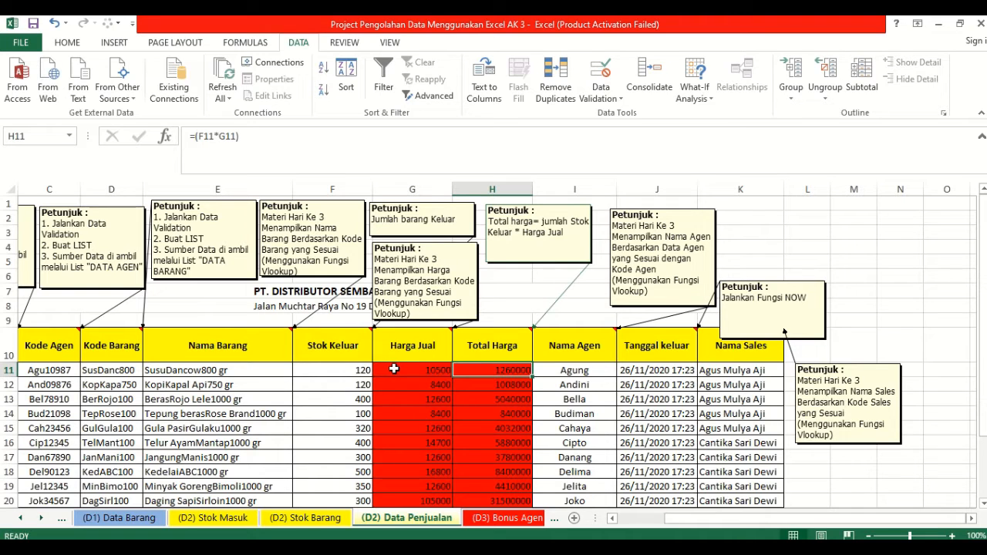
key(F2)
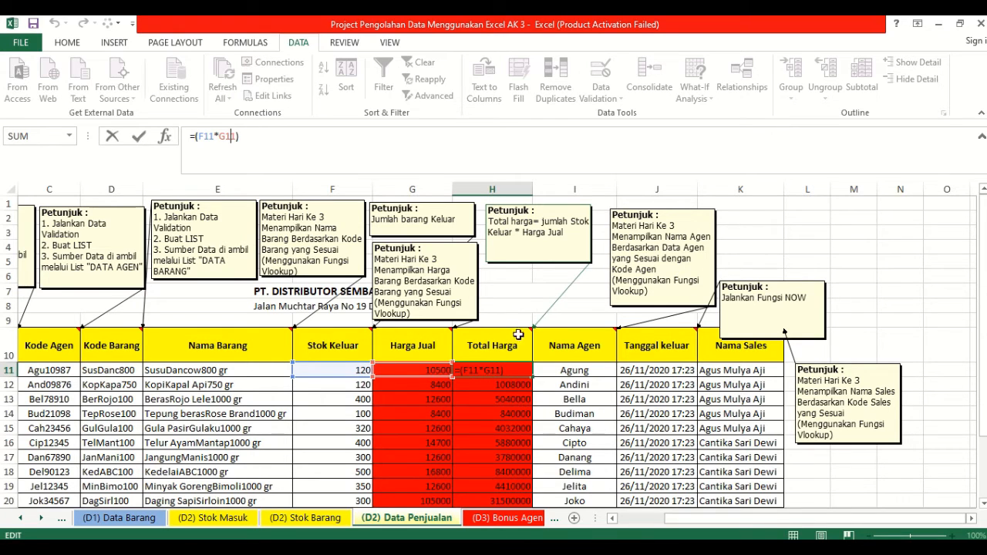
click(566, 368)
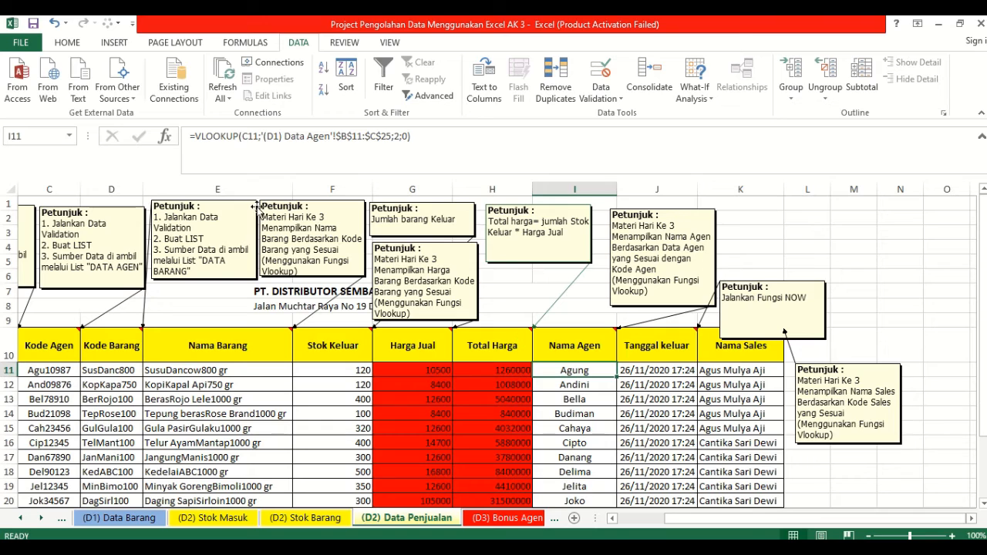
click(251, 139)
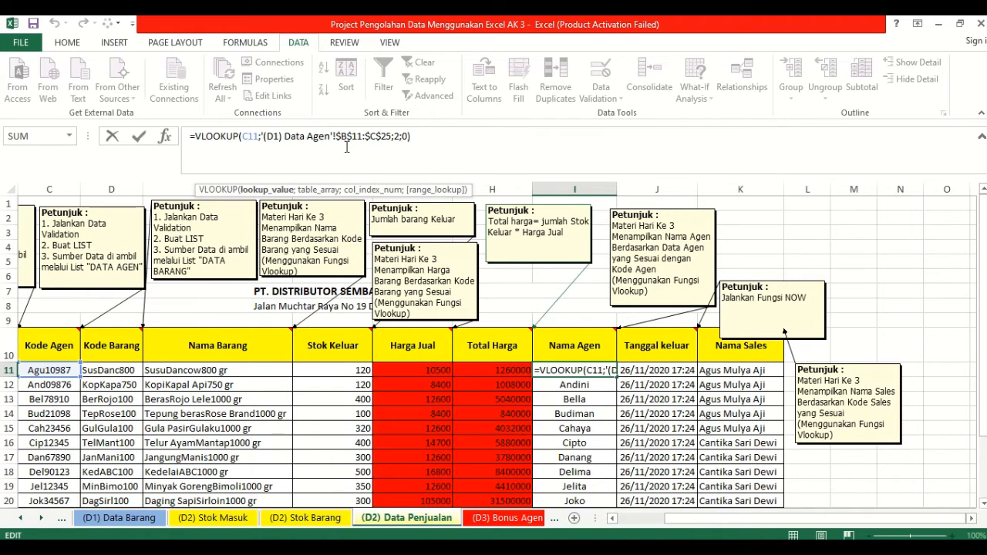
click(414, 145)
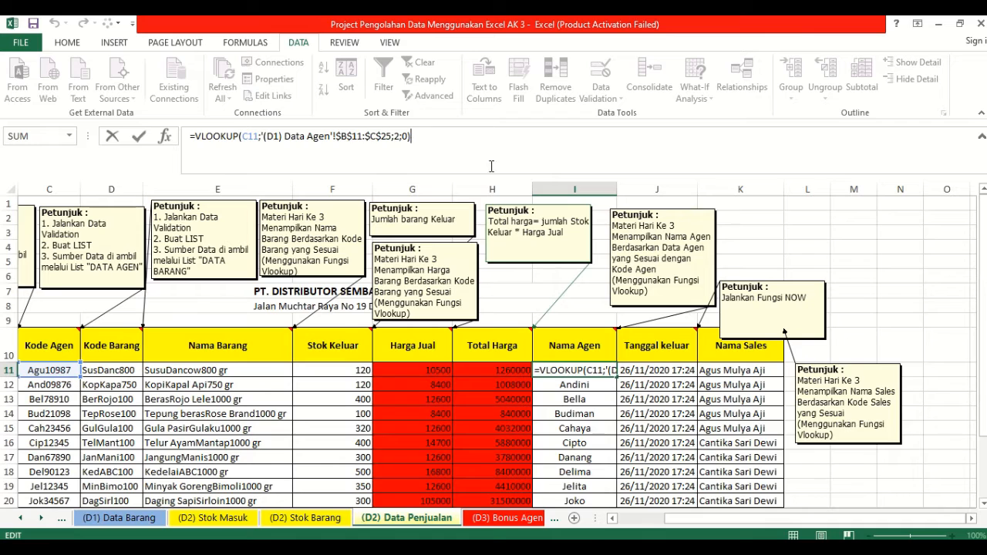
Examine the NOW formula of Tanggal keluar cell J11 and the VLOOKUP formula of Nama Sales cell K11.
click(671, 370)
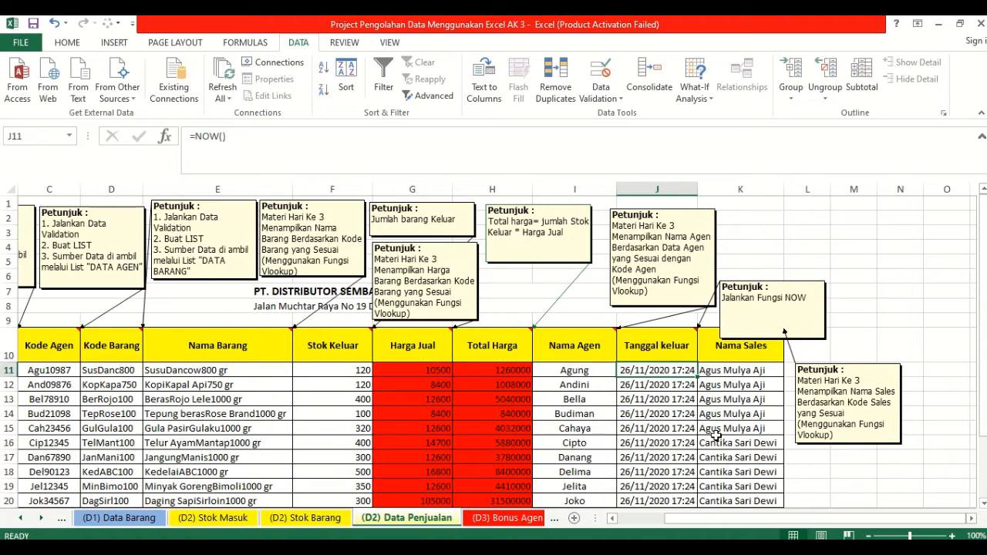
scroll(747, 415, down, 1)
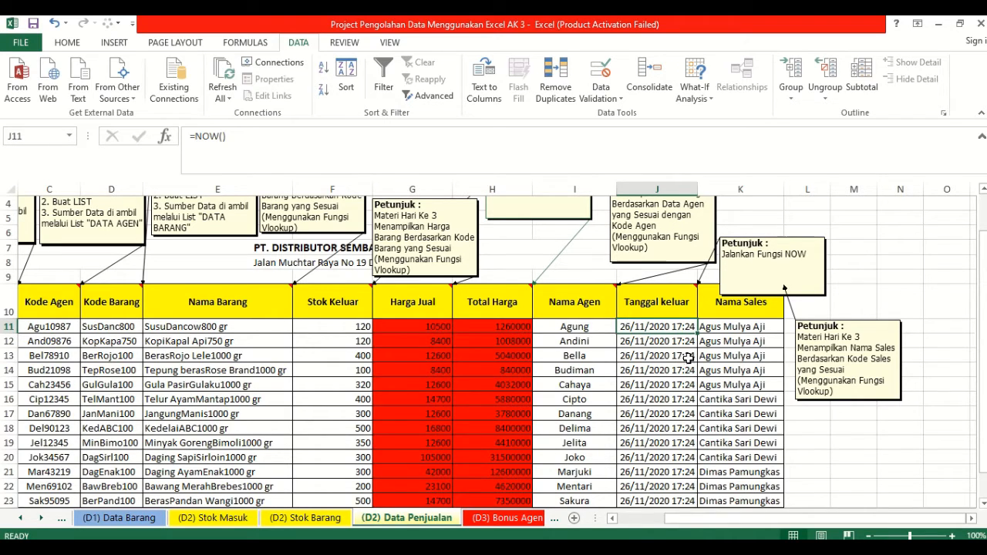
click(758, 327)
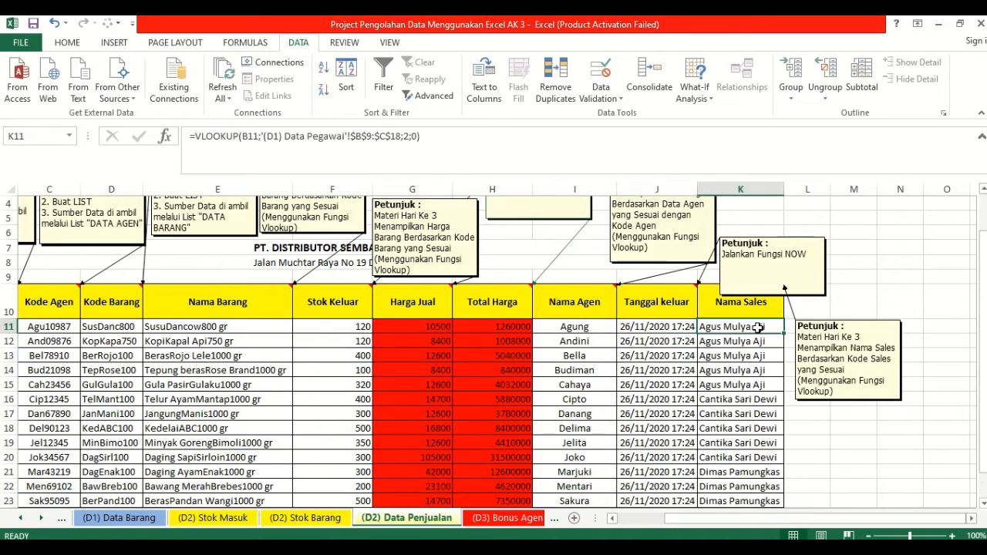
click(246, 137)
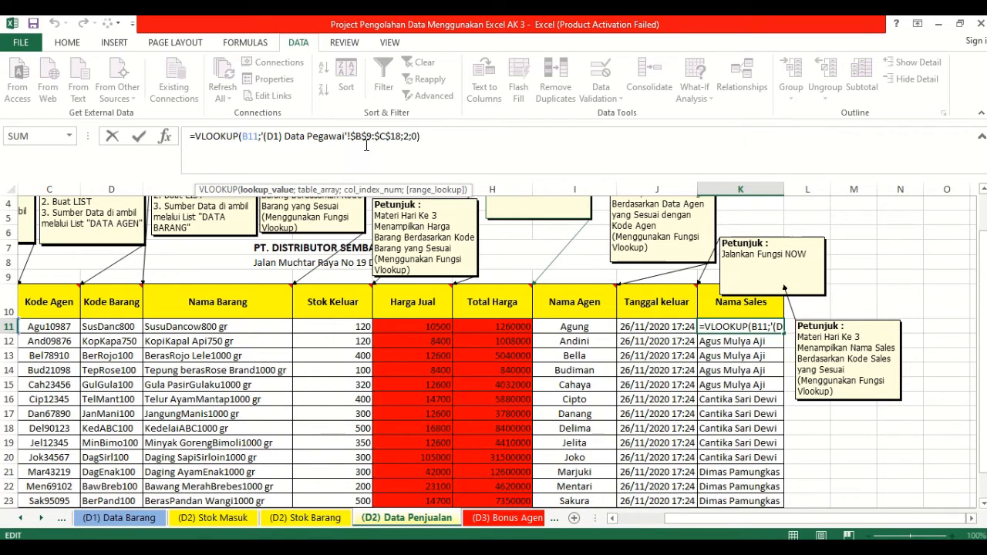
click(422, 147)
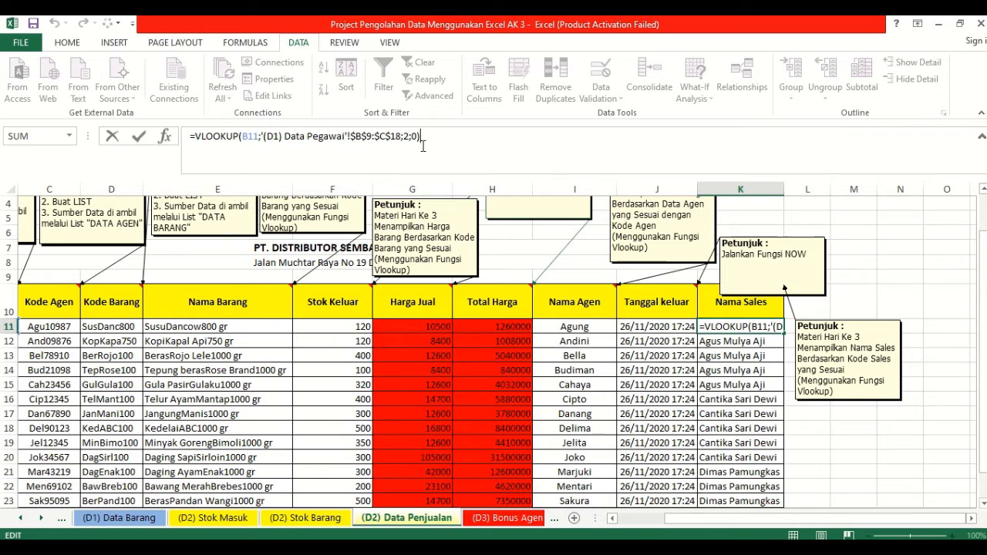
Switch to the (D3) Bonus Agen sheet and review the list validation and Data Agen source range of Kode Agen cell B12.
click(522, 529)
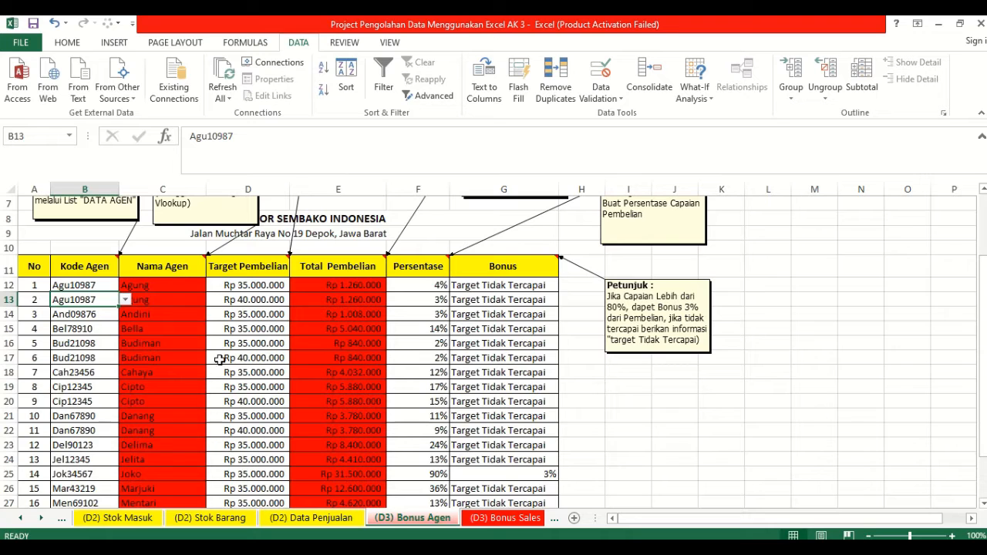
scroll(218, 370, up, 2)
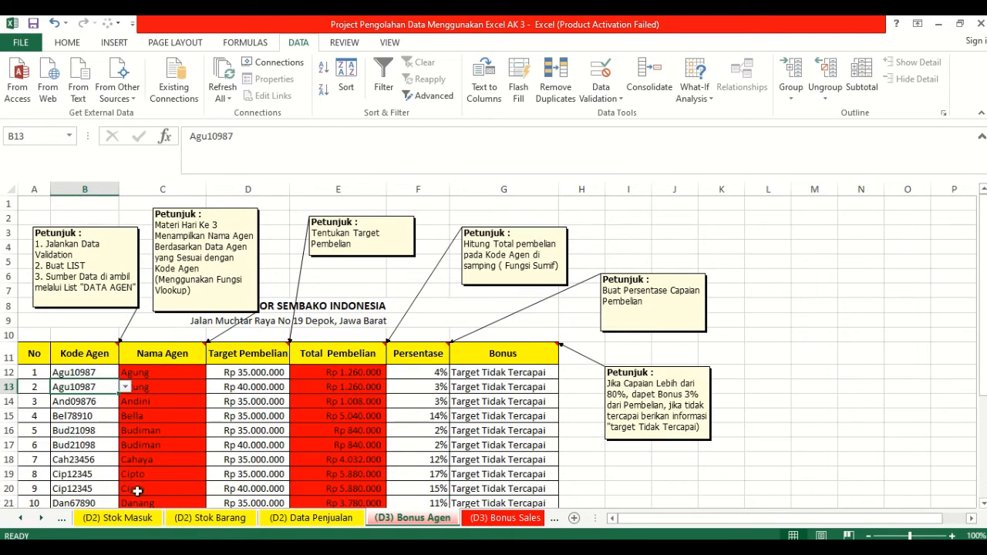
click(106, 371)
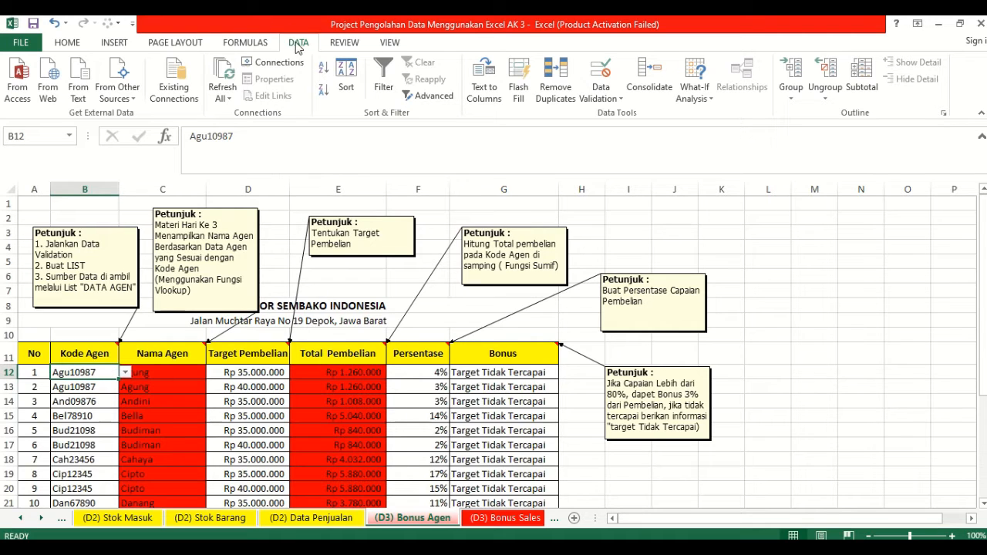
click(617, 94)
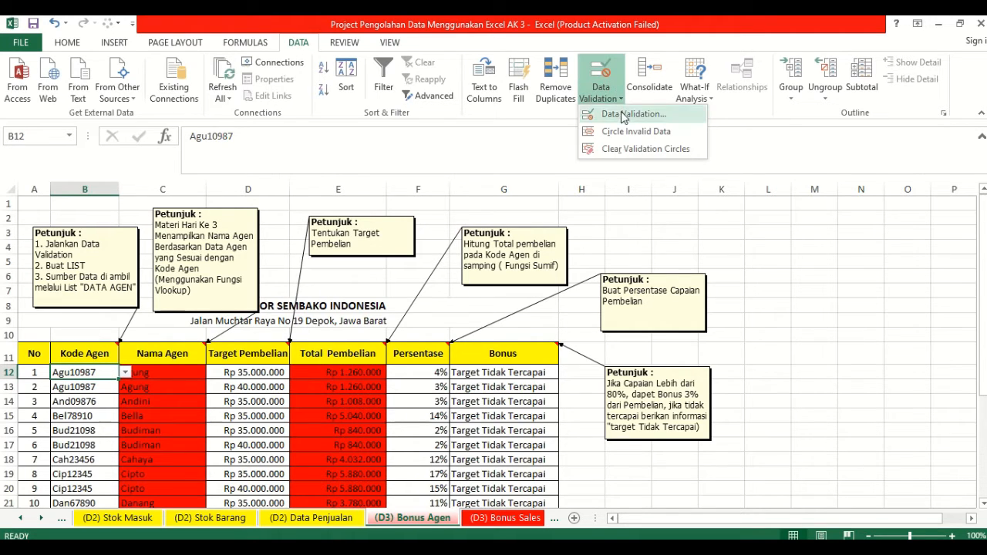
click(623, 113)
click(508, 151)
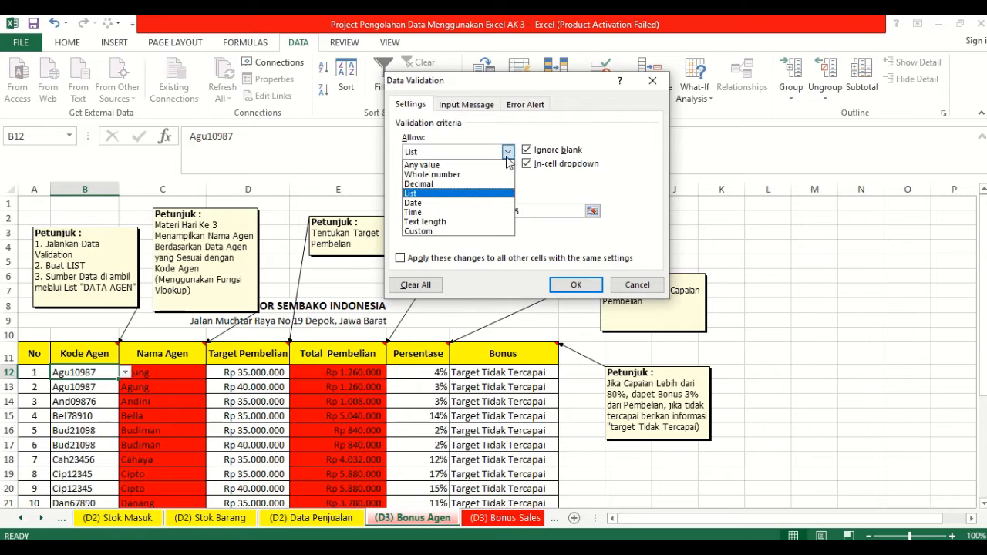
click(508, 198)
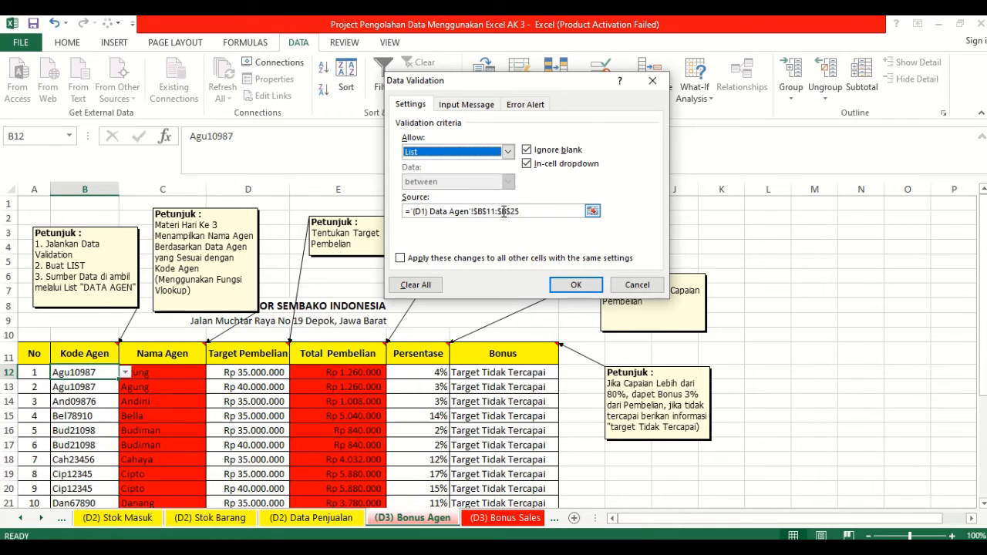
click(503, 211)
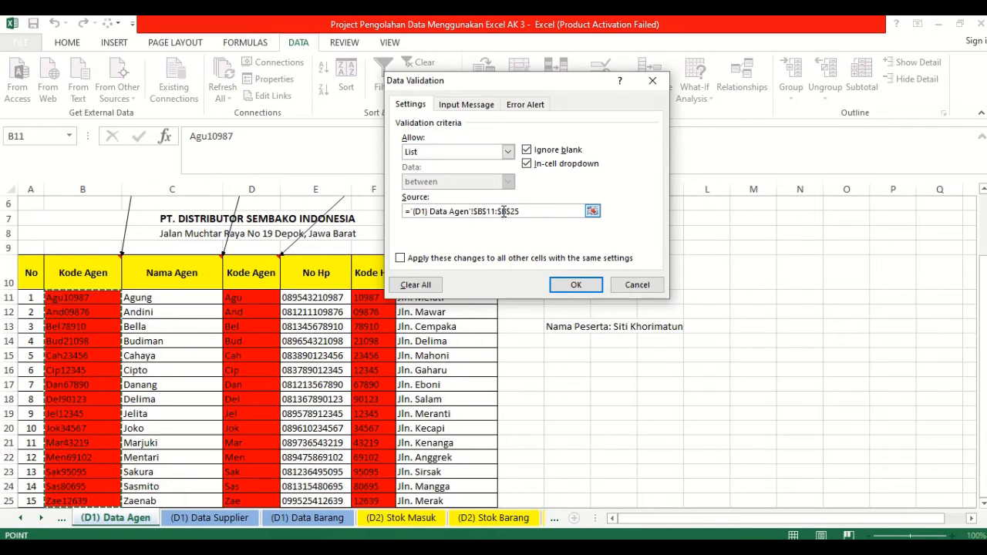
drag(521, 212, 402, 214)
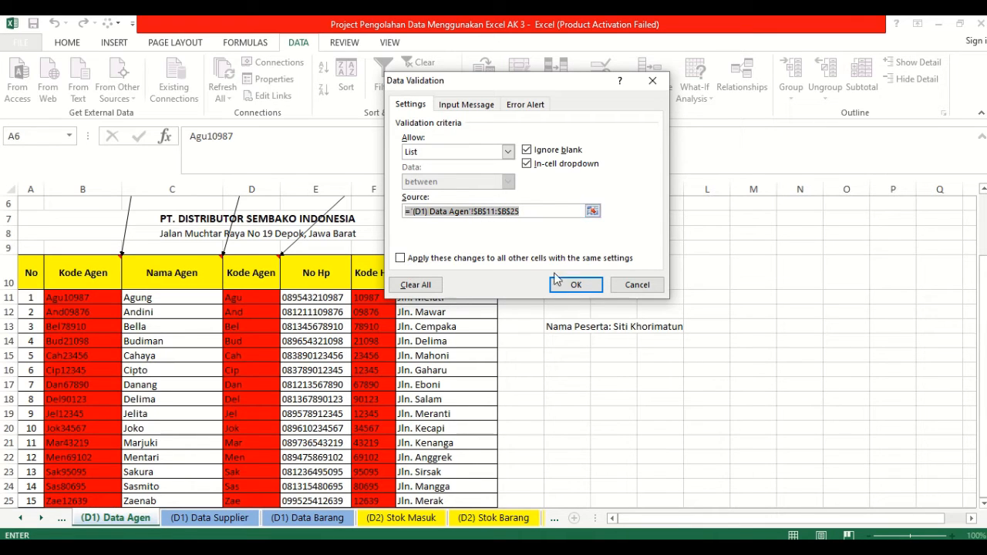
click(571, 284)
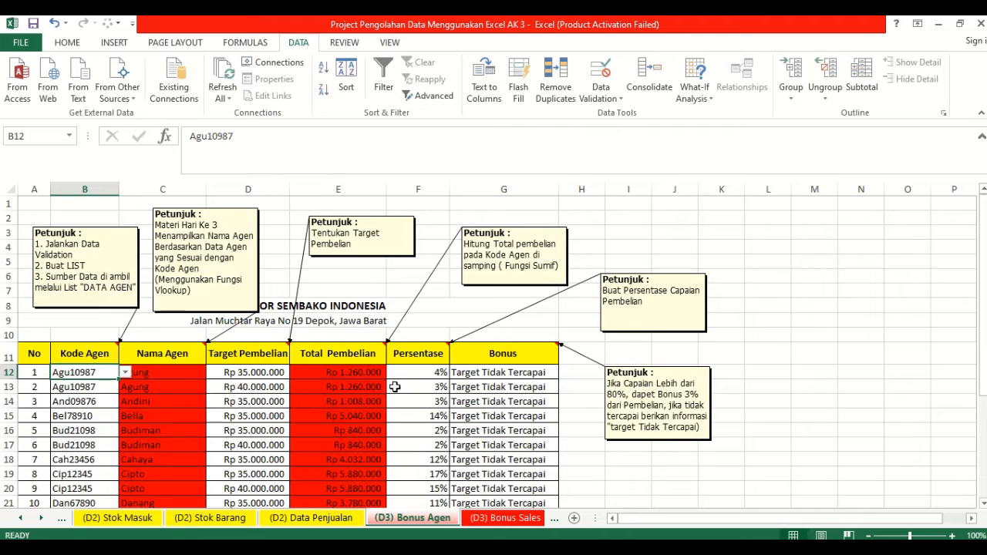
Reselect the current agent code from the list in cell B12 and look through the rows of the bonus table.
click(126, 373)
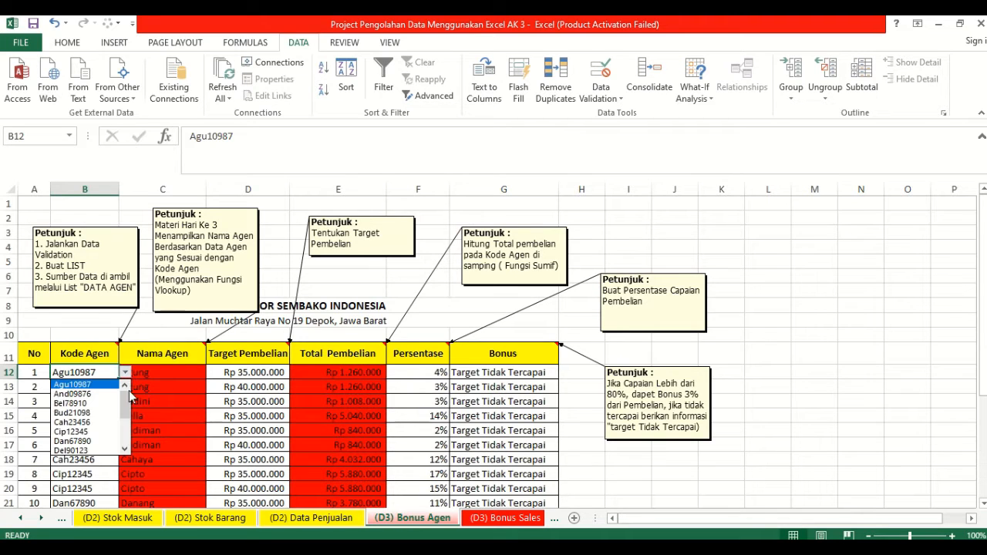
click(112, 384)
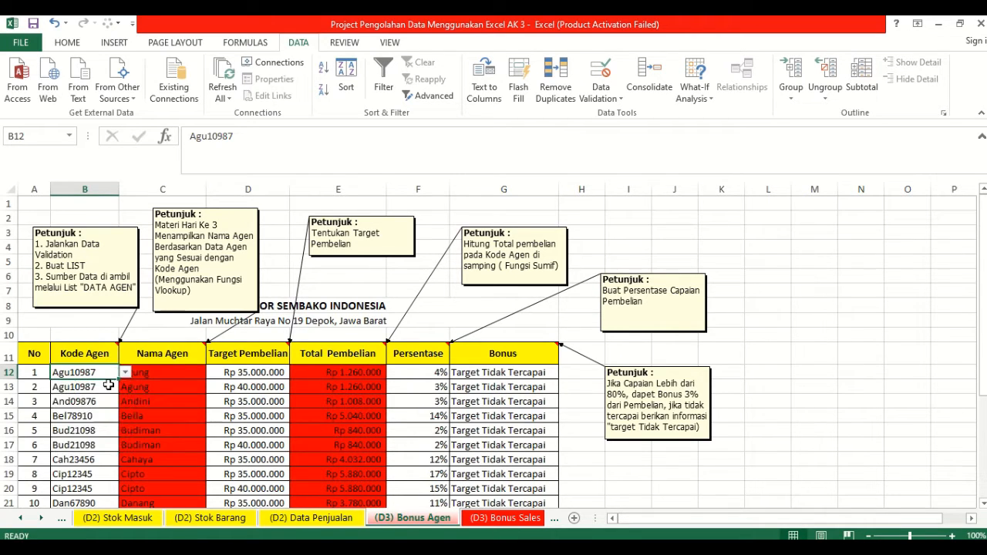
scroll(93, 393, down, 1)
scroll(91, 396, down, 3)
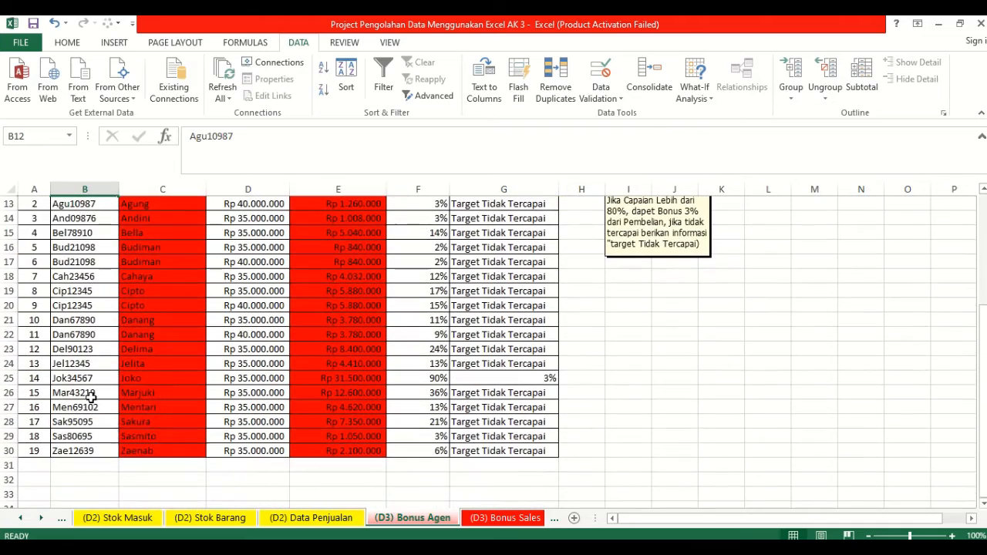
scroll(173, 357, up, 2)
scroll(191, 285, up, 1)
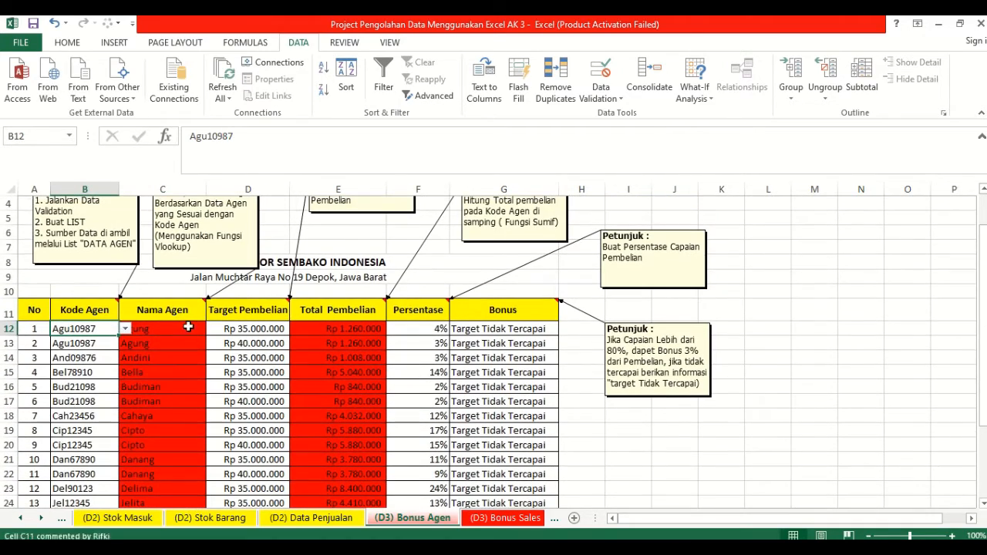
Examine the VLOOKUP formula of Nama Agen cell C12 that looks up the agent code on the Data Agen sheet.
click(192, 329)
scroll(254, 362, up, 1)
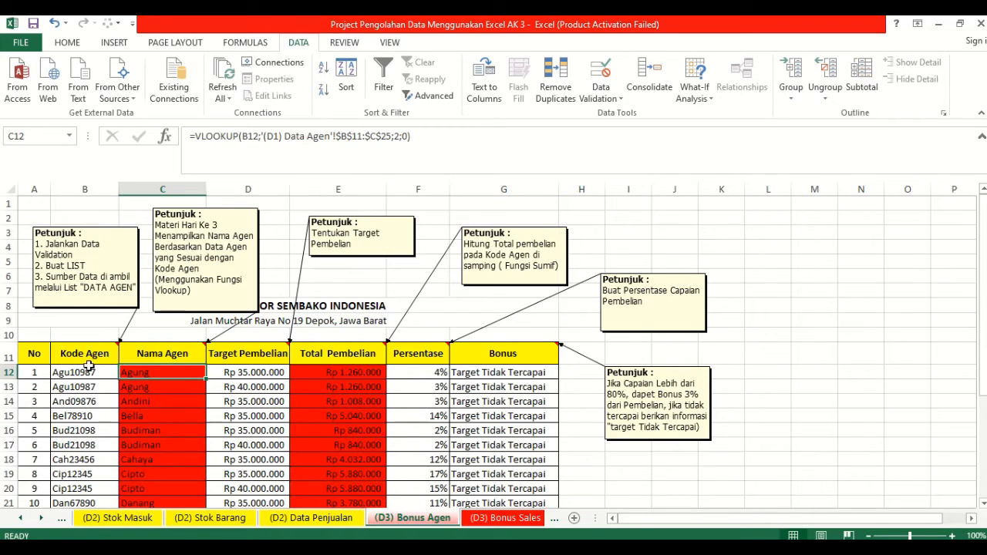
click(246, 135)
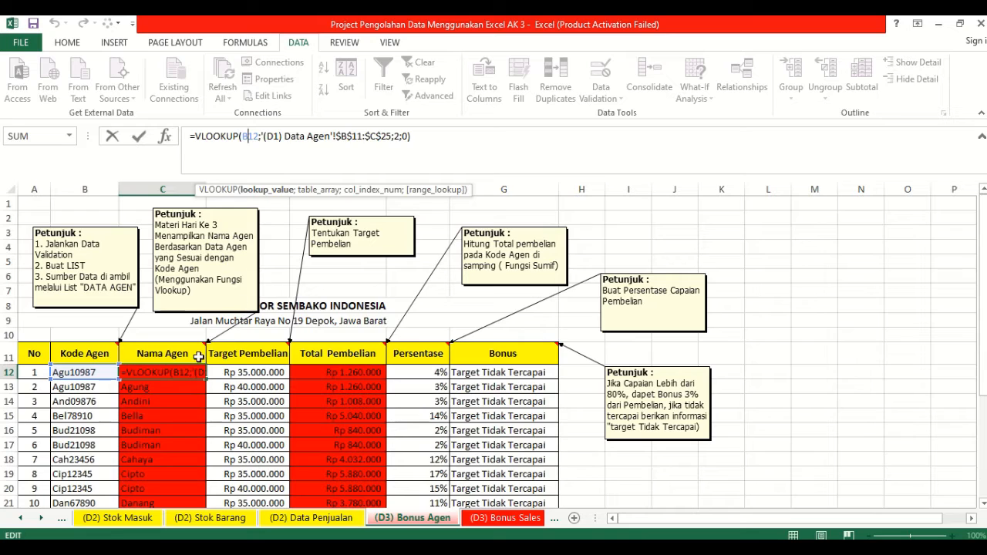
click(434, 140)
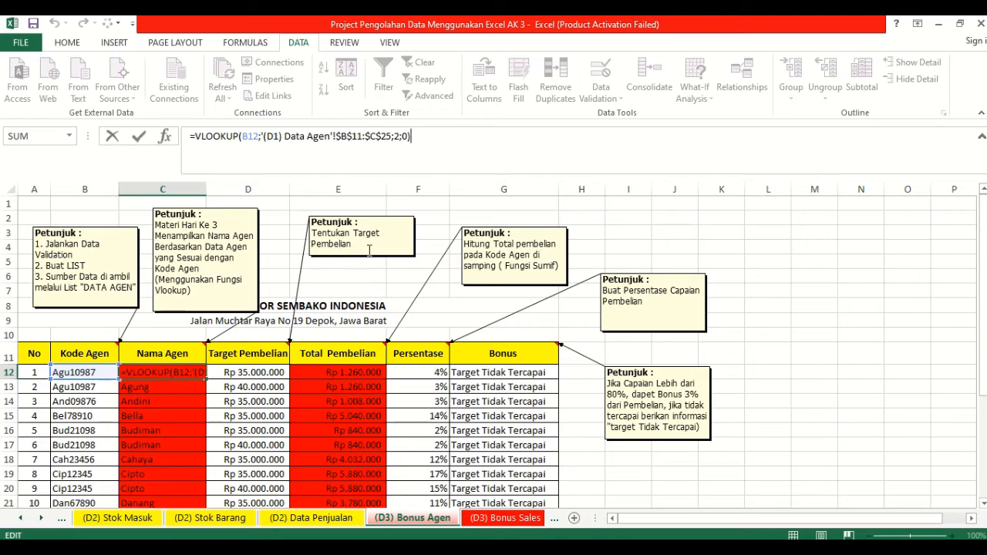
Examine the target in Target Pembelian cell D12 and the SUMIF formula of Total Pembelian cell E12.
click(282, 373)
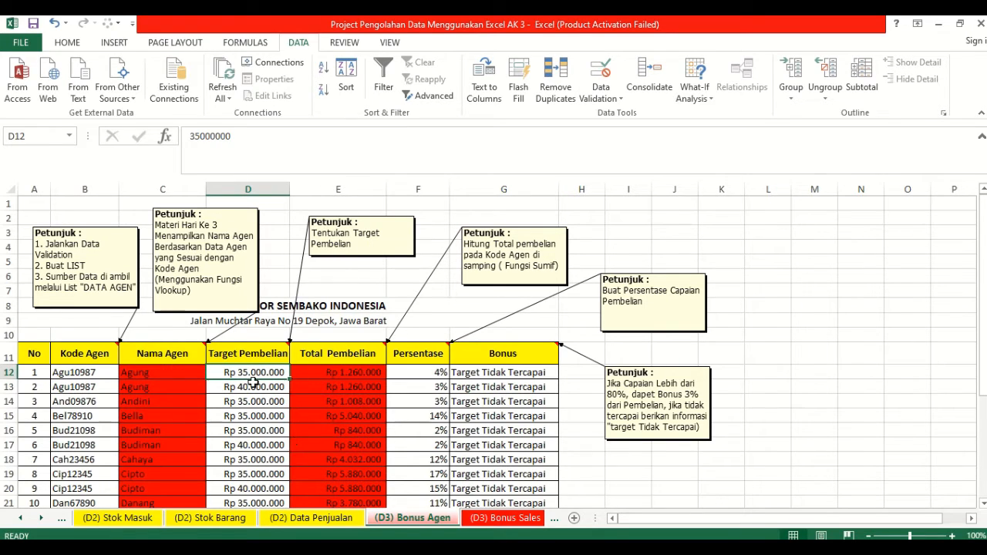
click(383, 371)
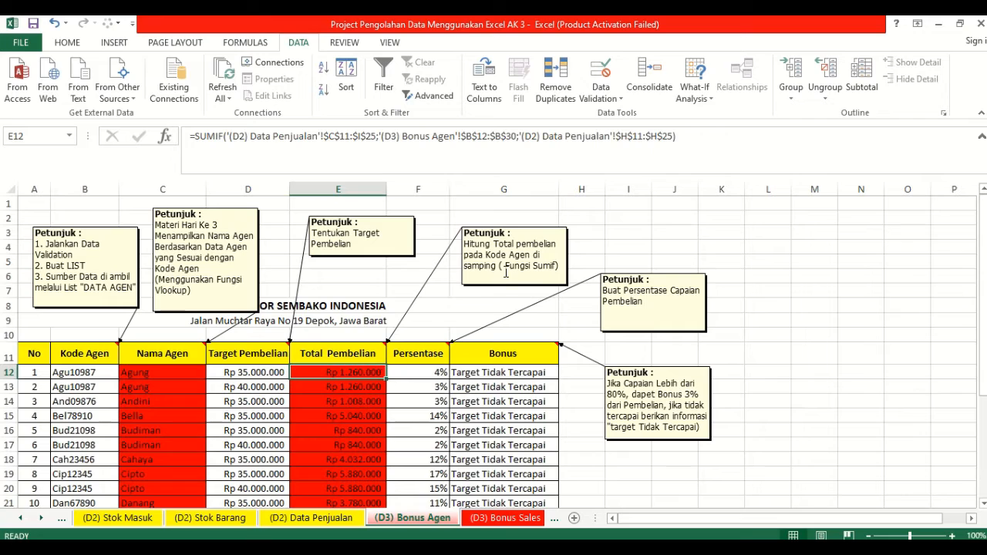
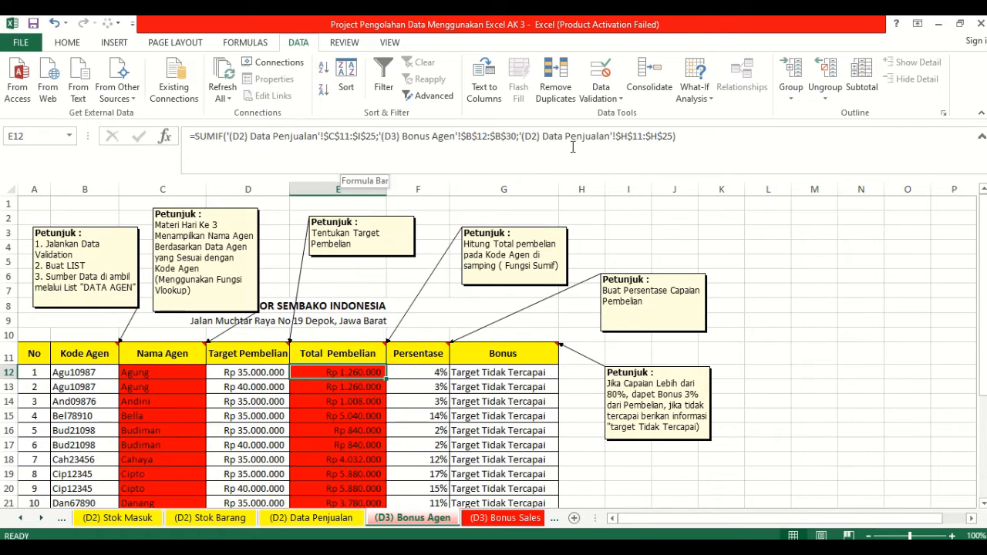
click(688, 136)
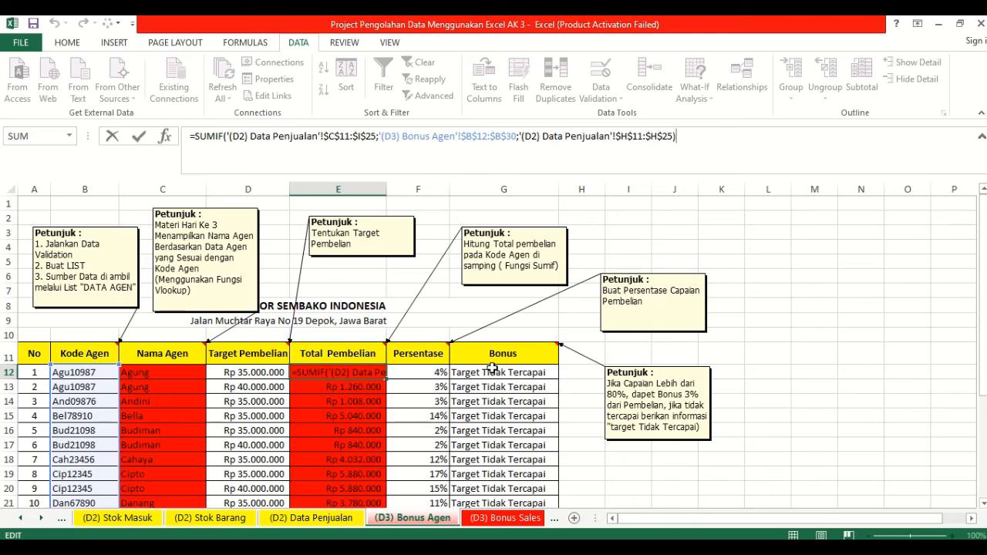
click(754, 300)
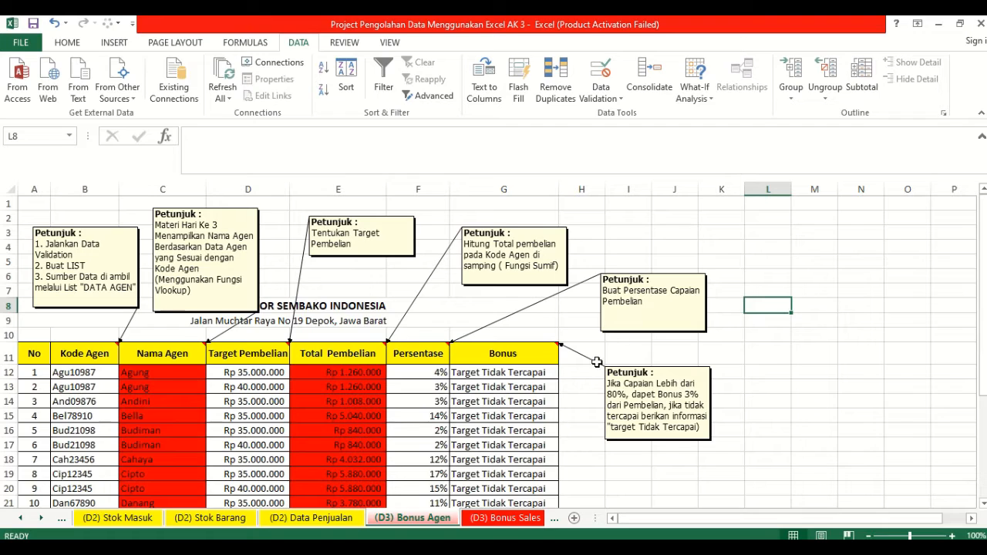
Examine the formula of Persentase cell F12 that divides total purchases by the purchase target.
click(424, 373)
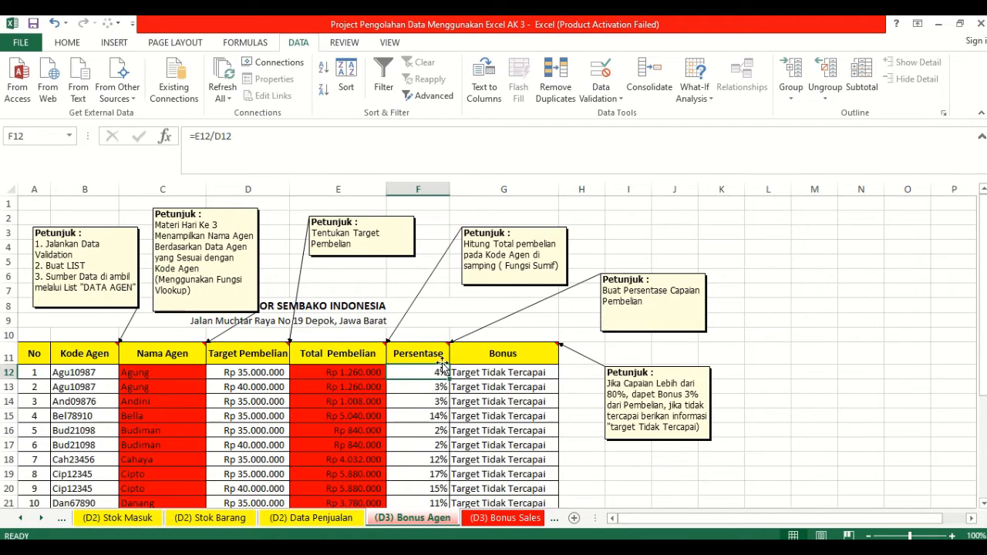
click(203, 141)
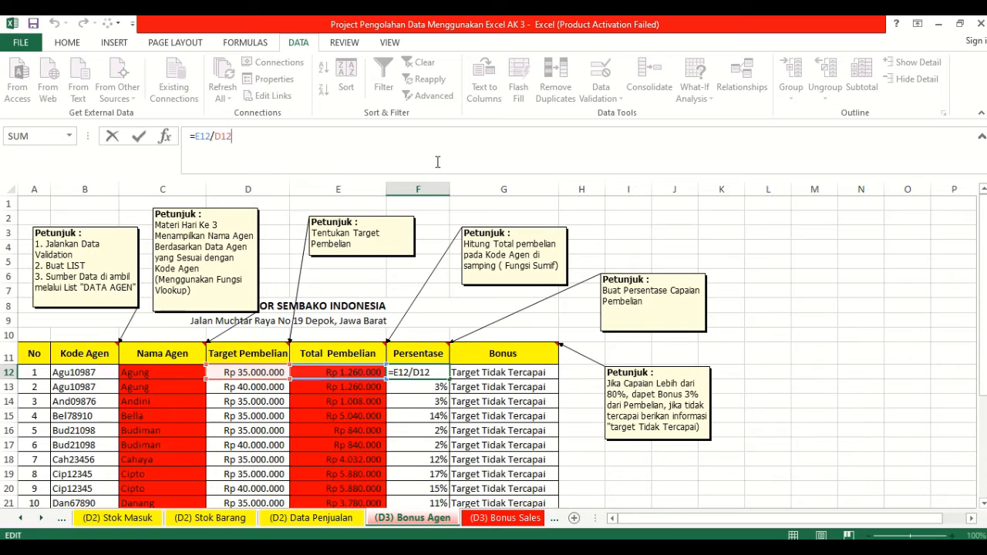
click(855, 276)
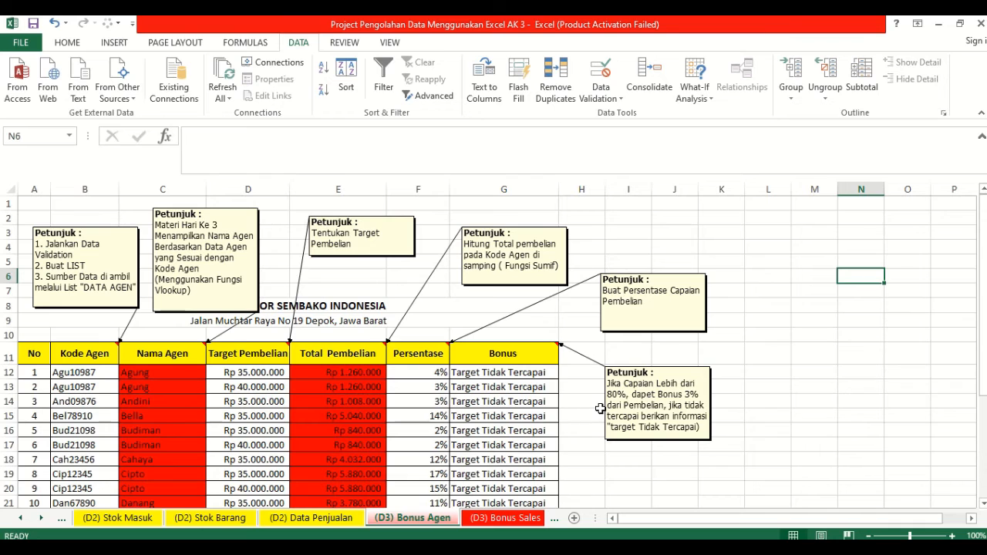
Examine the IF formula of Bonus cell G12, including its F12>80% condition and its two outcomes.
scroll(600, 409, down, 1)
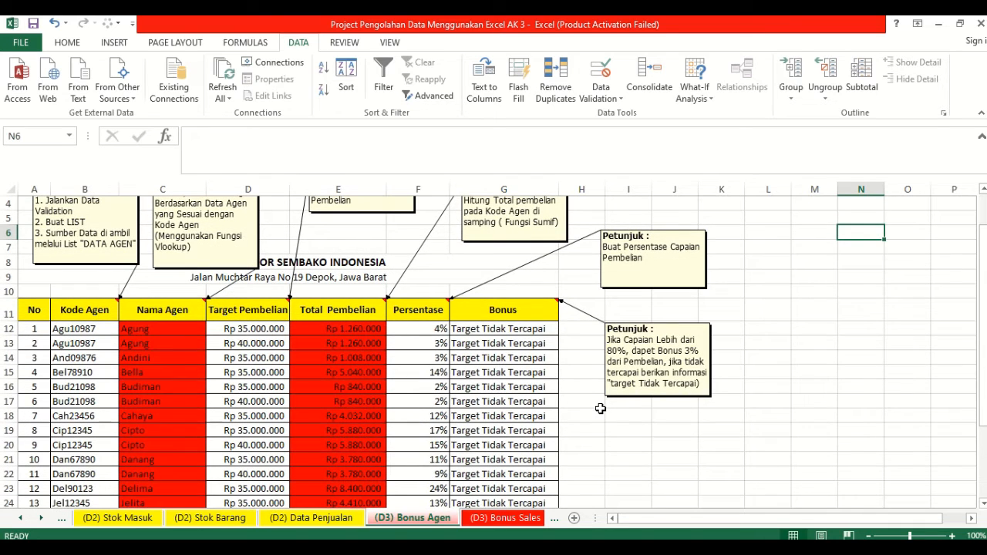
click(547, 328)
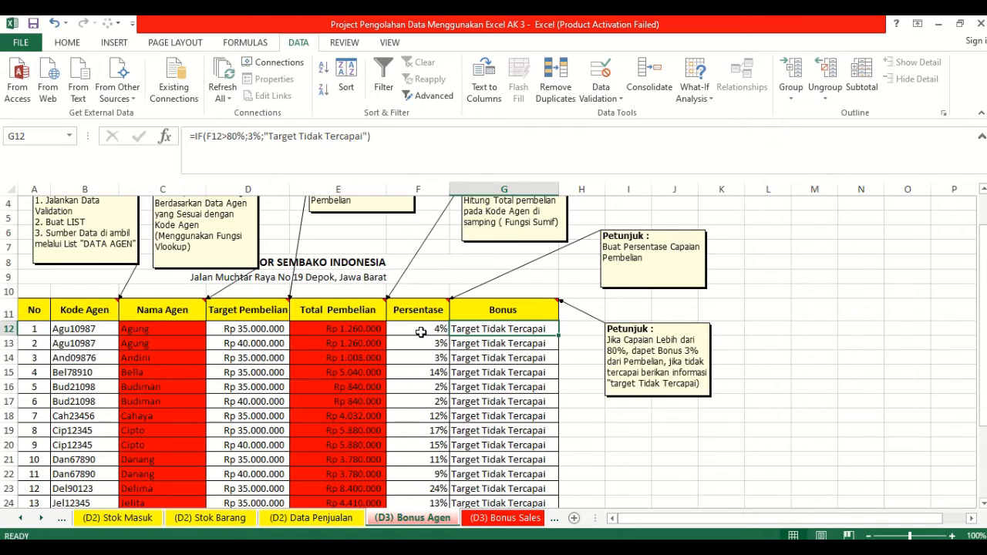
click(211, 144)
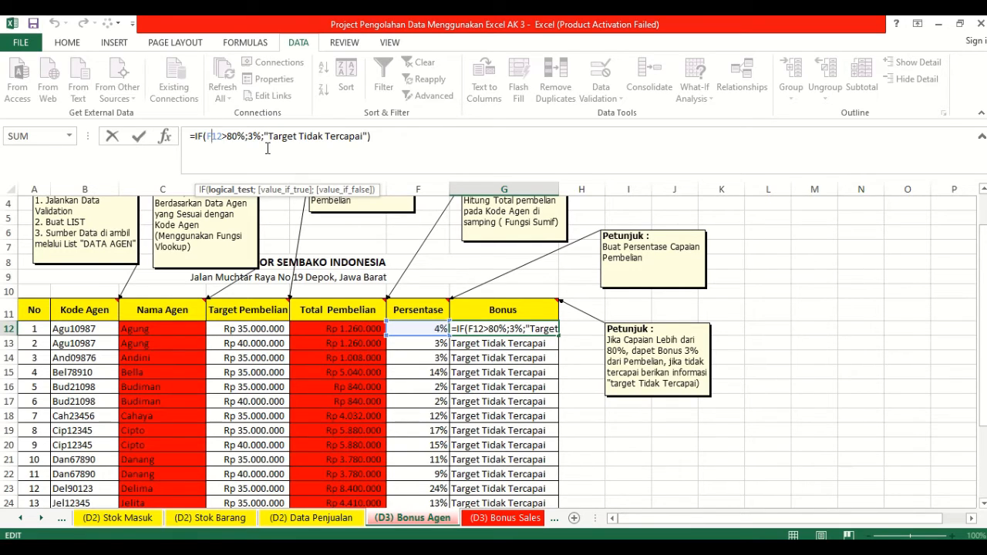
drag(206, 136, 245, 142)
click(245, 142)
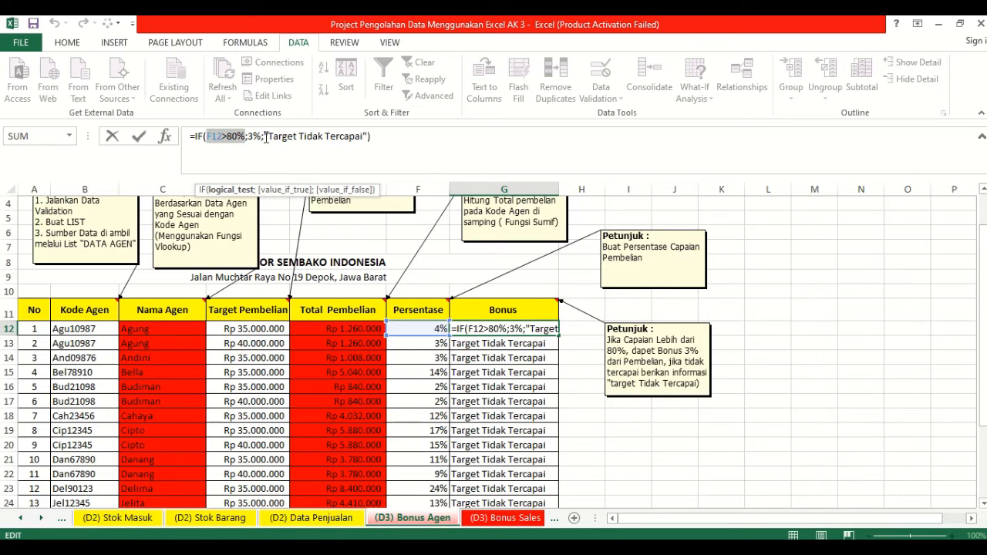
click(374, 136)
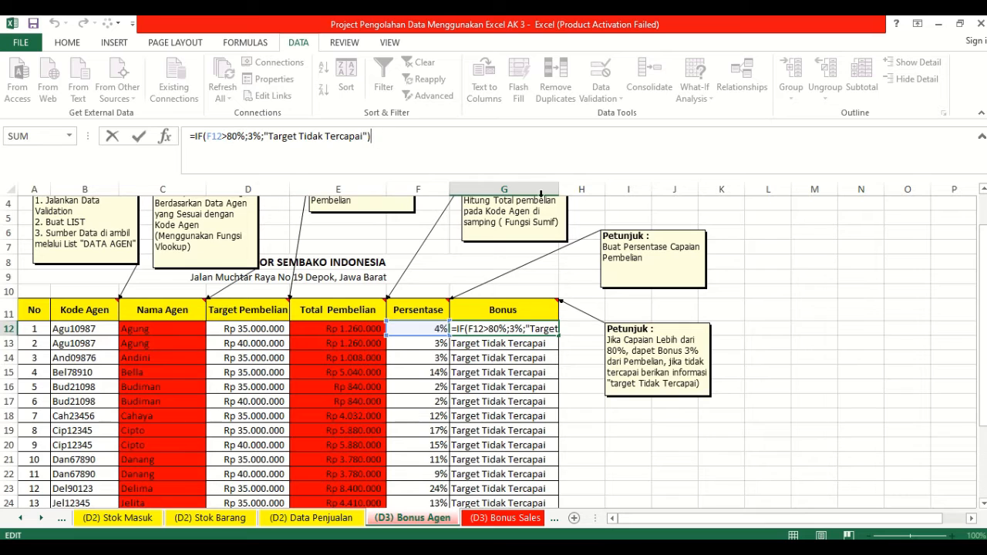
click(585, 329)
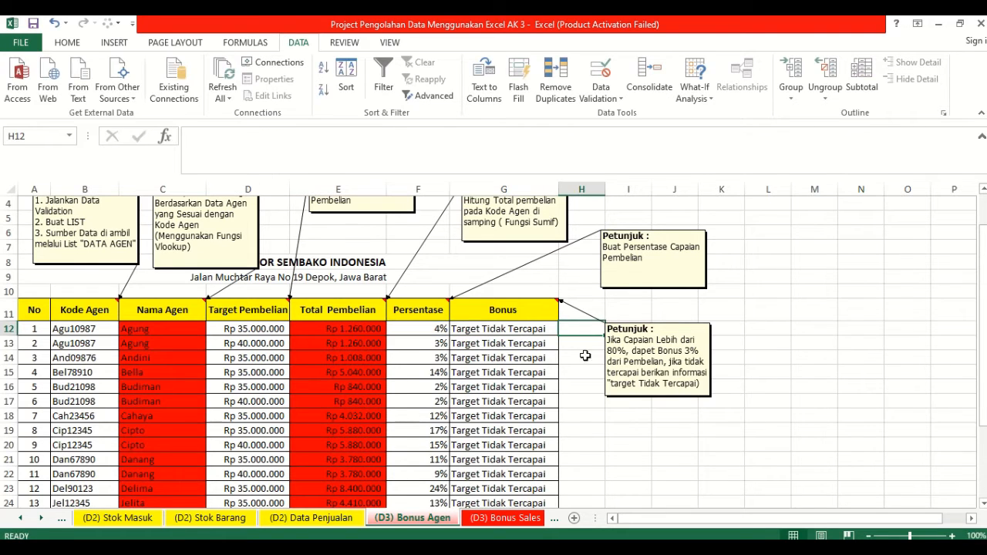
Switch to the (D3) Bonus Sales sheet and look over its bonus table and instruction notes.
click(554, 518)
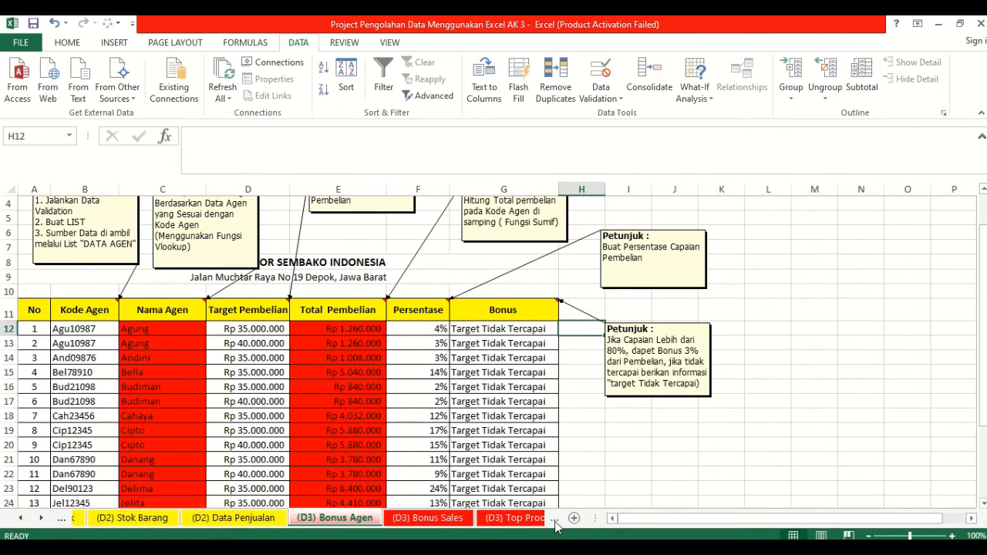
click(414, 517)
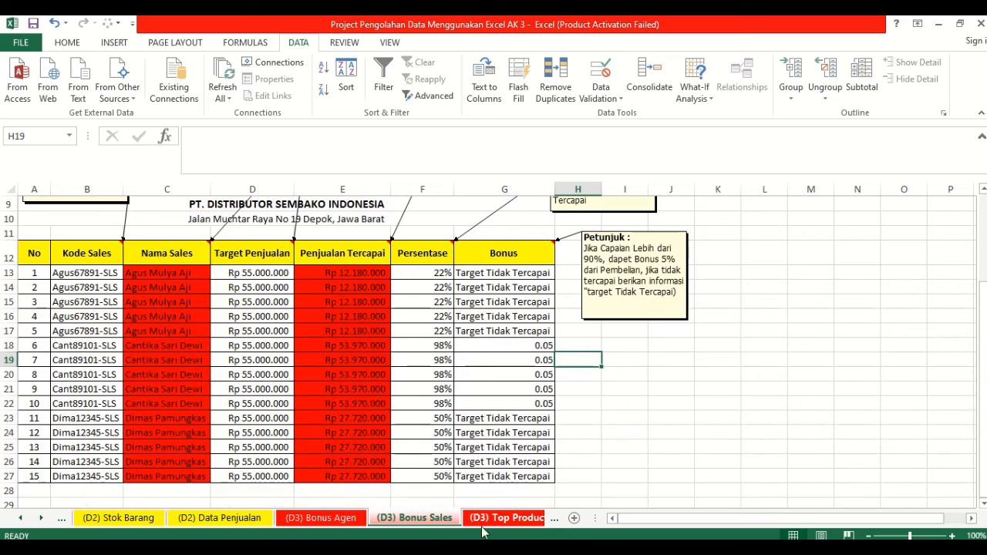
click(355, 521)
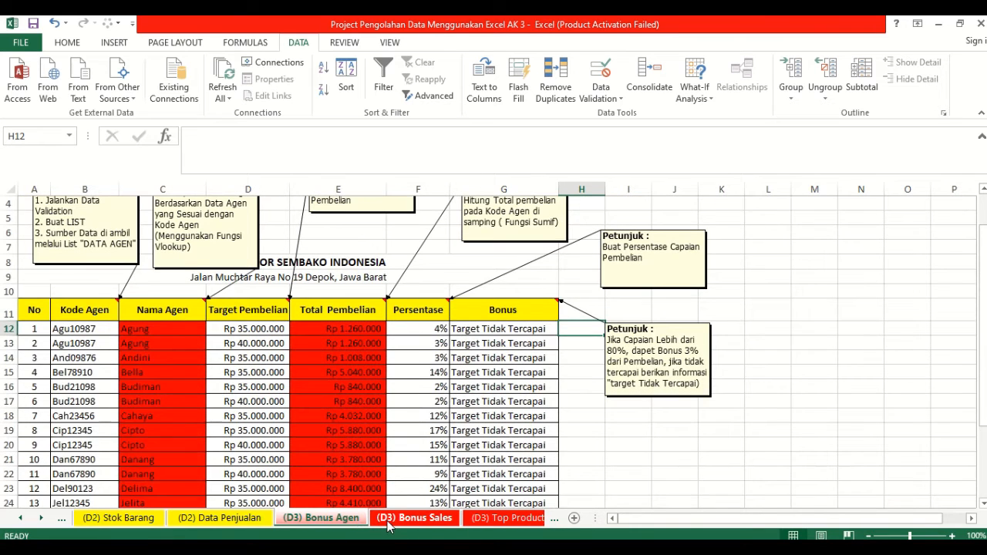
click(386, 515)
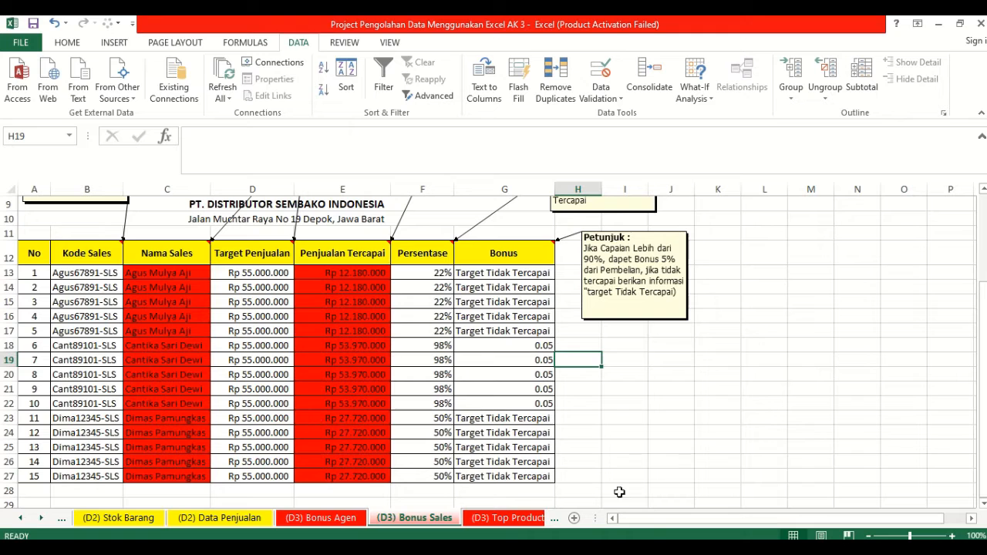
scroll(120, 359, up, 1)
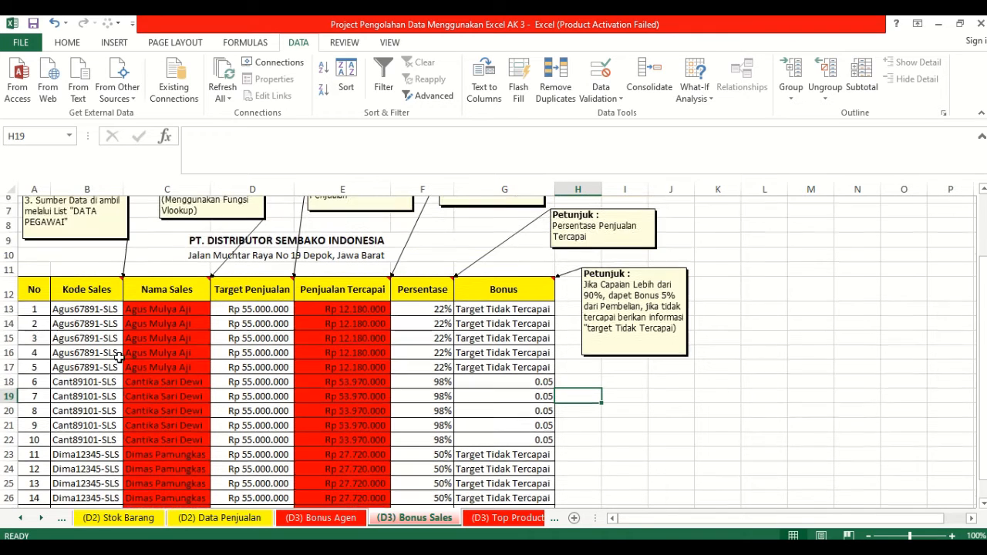
scroll(119, 361, up, 1)
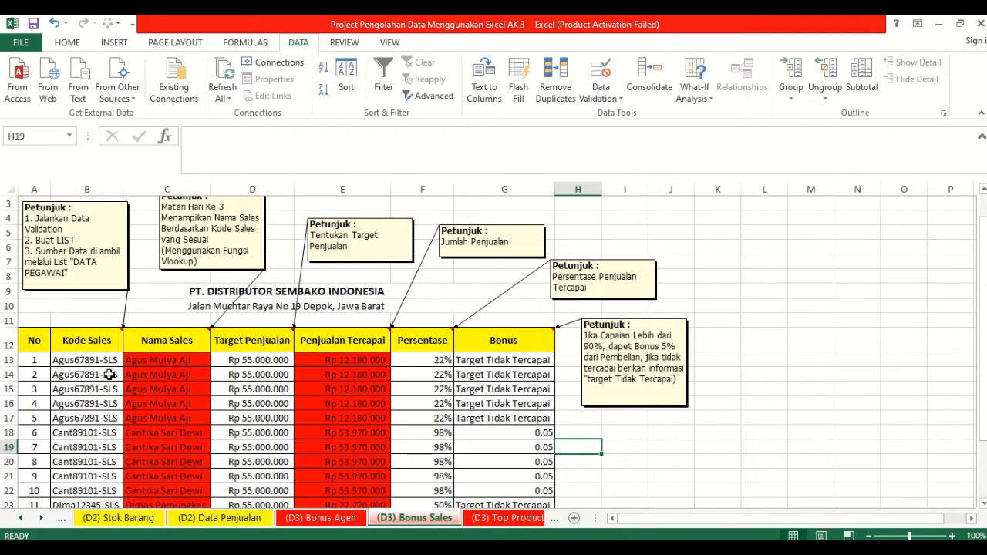
Review the list validation and Data Pegawai source range of Kode Sales cell B13, and reselect the current sales code from its list.
click(109, 360)
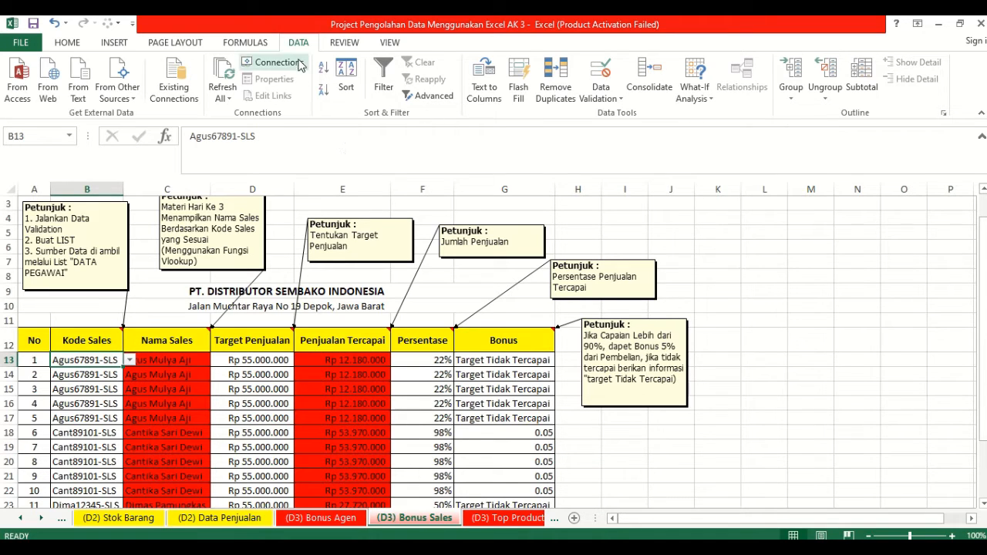
click(616, 102)
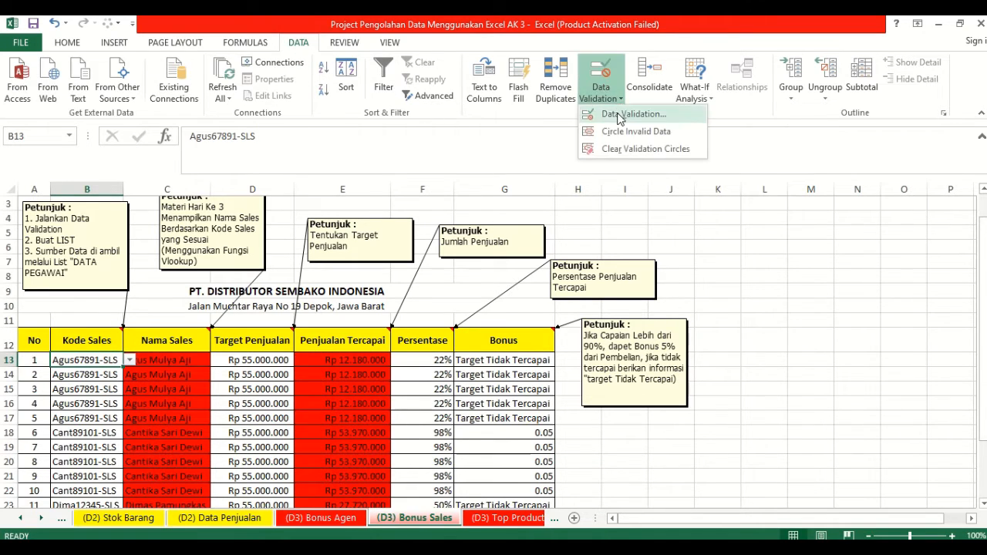
click(624, 115)
click(507, 152)
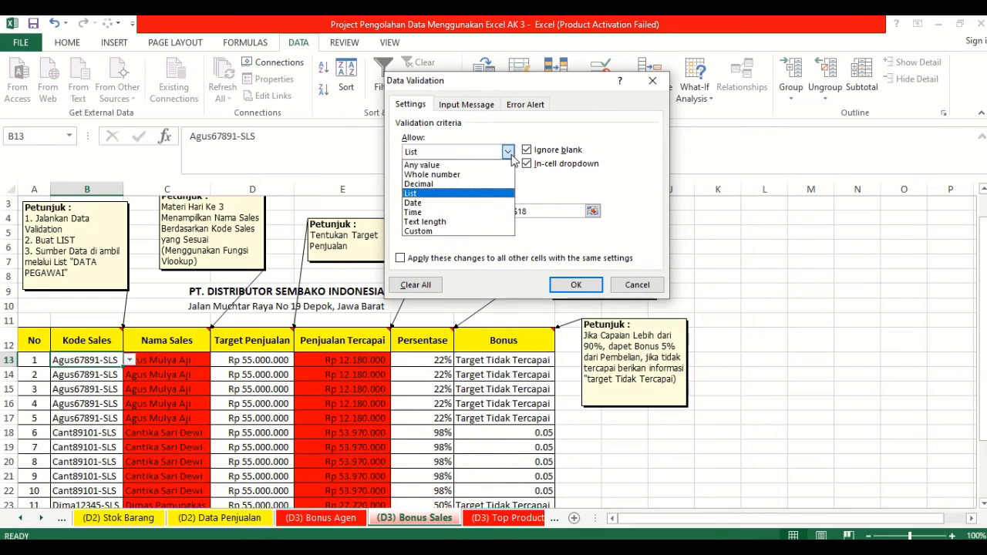
click(506, 194)
click(405, 212)
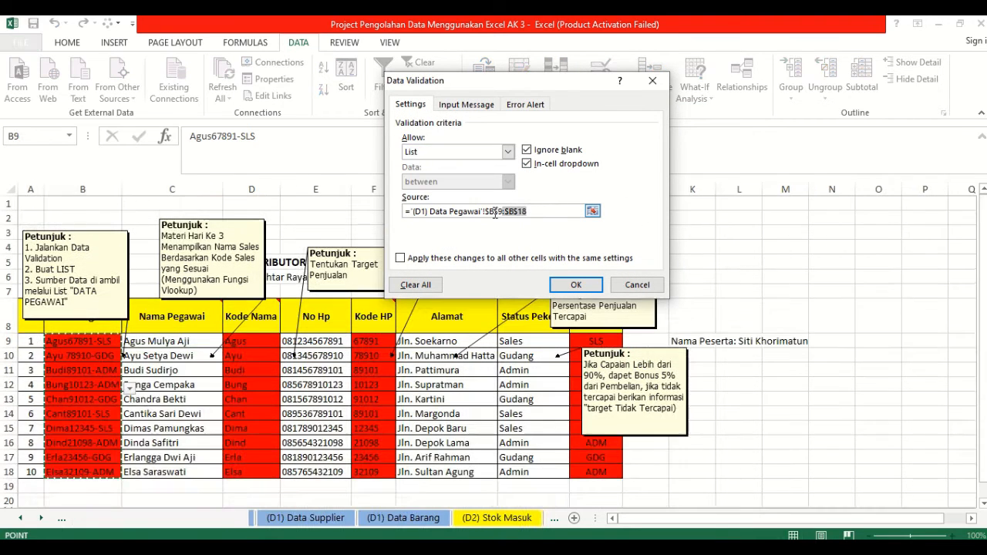
drag(529, 212, 405, 216)
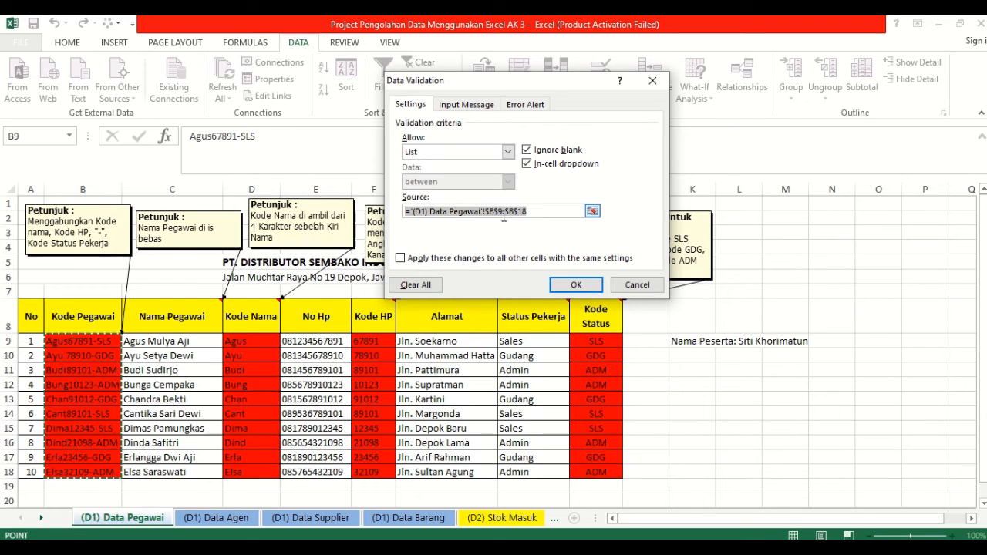
click(576, 285)
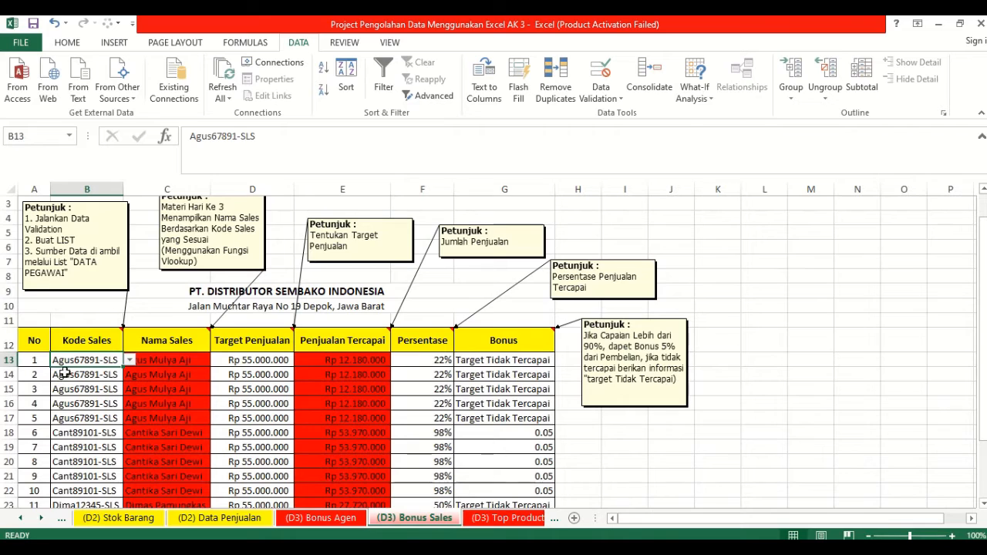
click(130, 360)
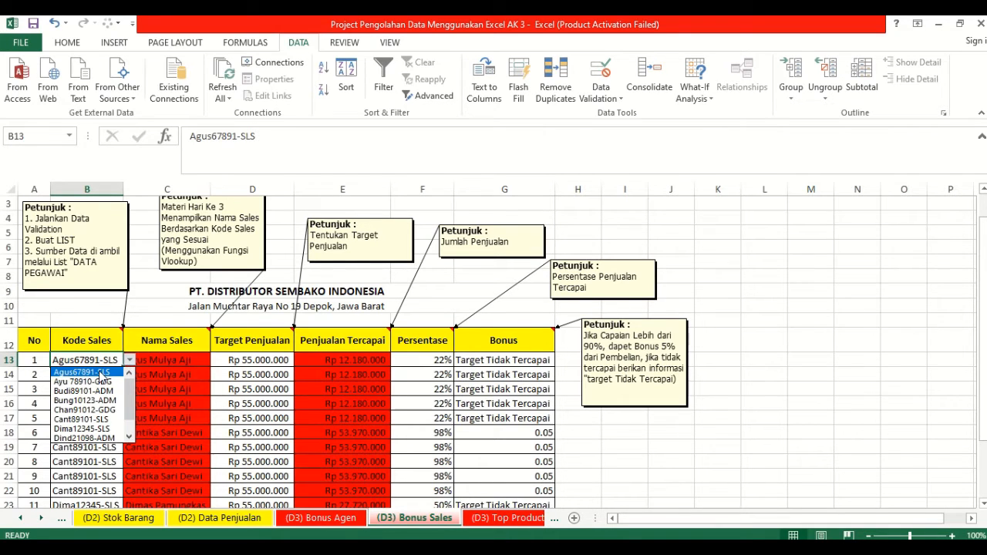
click(99, 373)
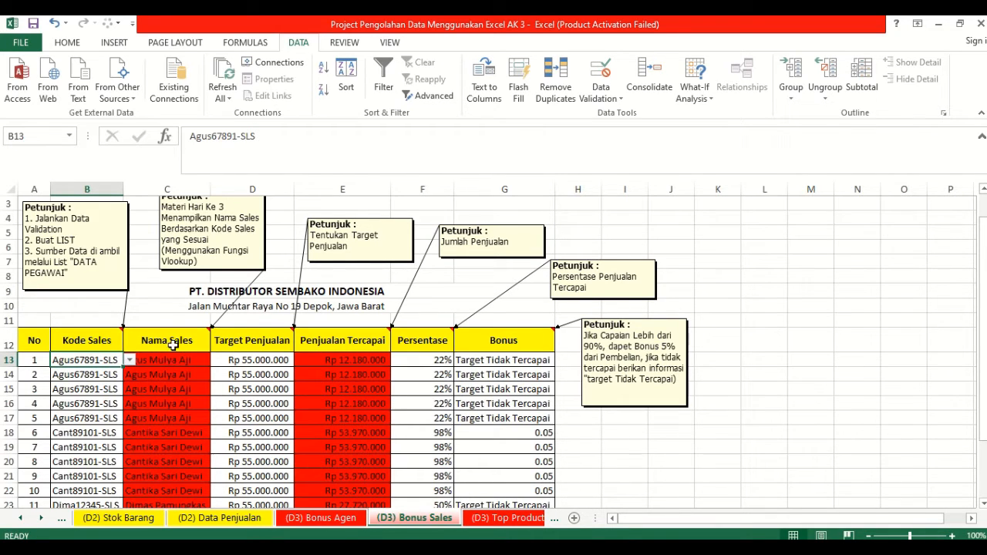
Examine the VLOOKUP formula of Nama Sales cell C13 that looks up the sales code on the Data Pegawai sheet.
click(178, 362)
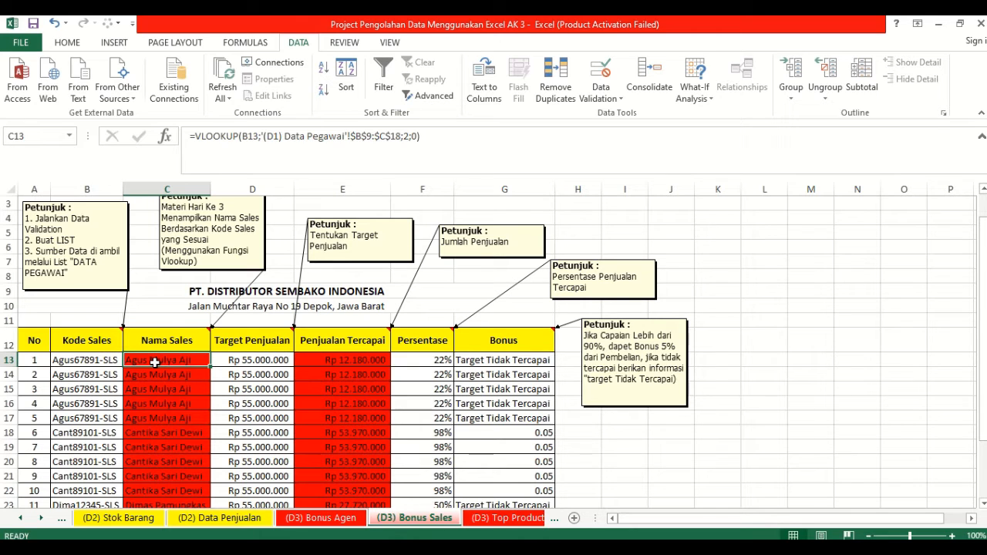
click(244, 136)
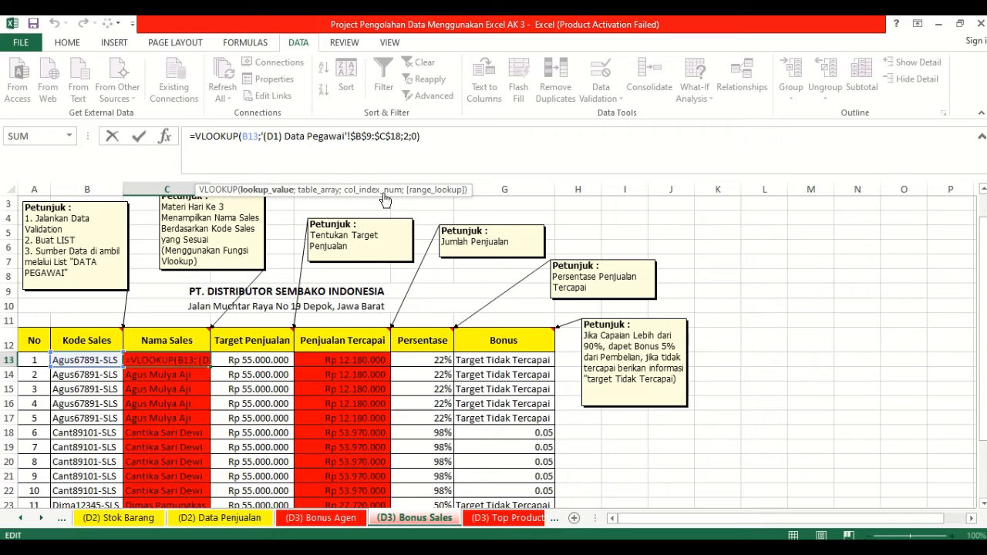
click(423, 144)
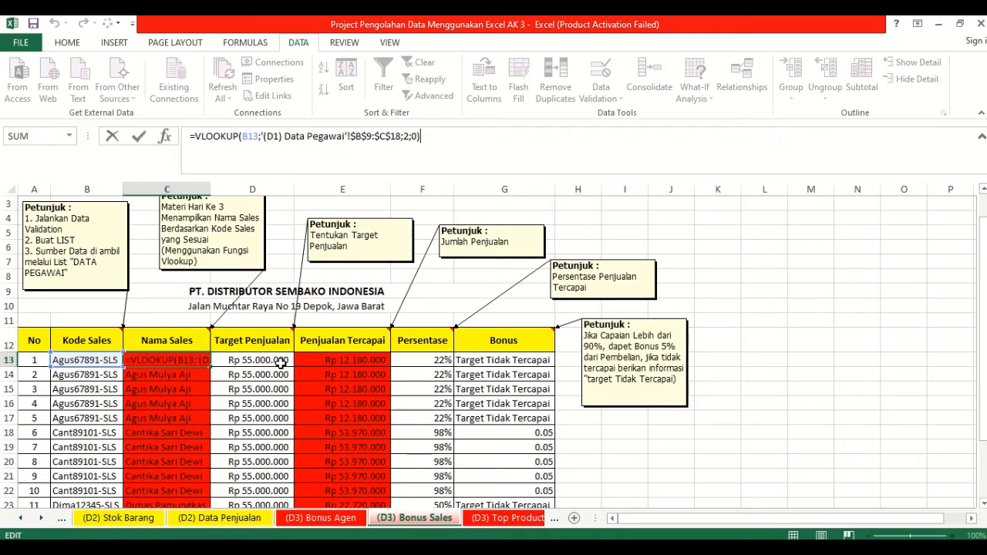
Examine the SUMIF formula of Penjualan Tercapai cell E13 and the division formula of Persentase cell F13.
click(381, 363)
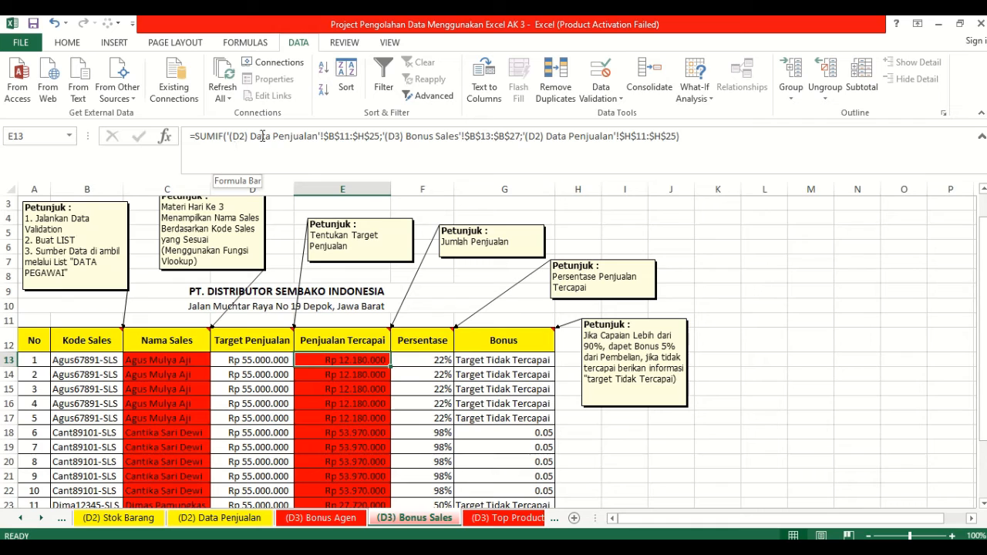
click(342, 139)
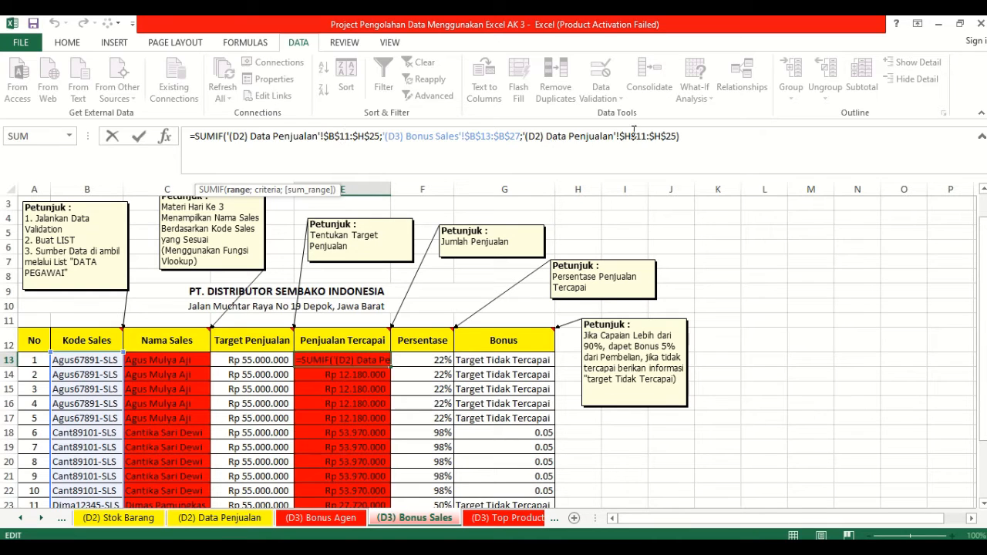
click(686, 139)
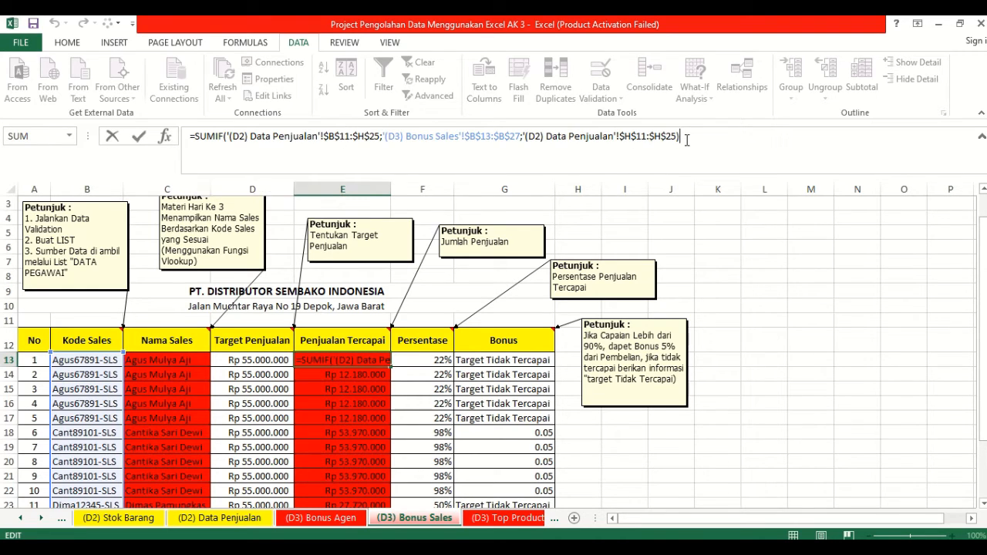
click(444, 360)
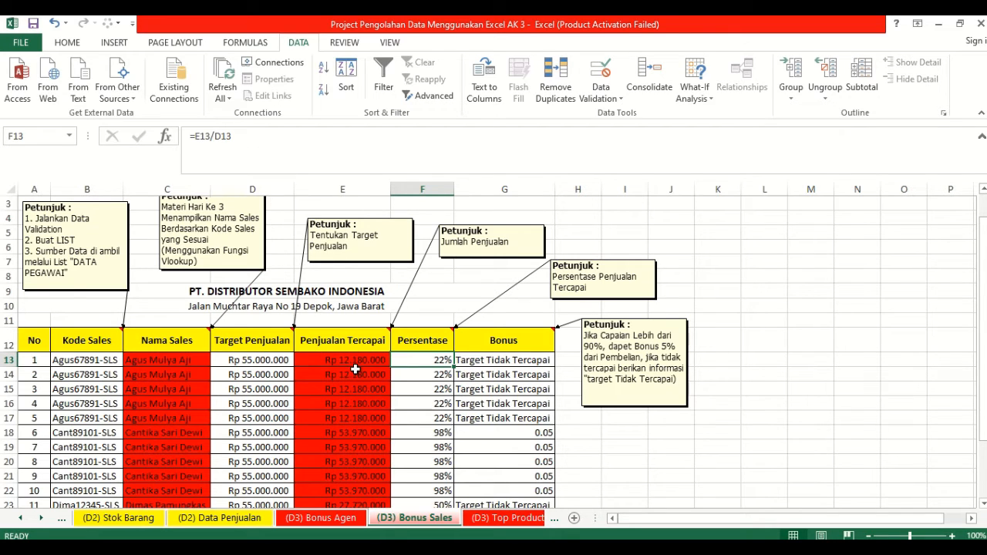
Examine the cell references in Persentase cell F13 and the IF formula of Bonus cell G13 with its 90% condition.
click(249, 136)
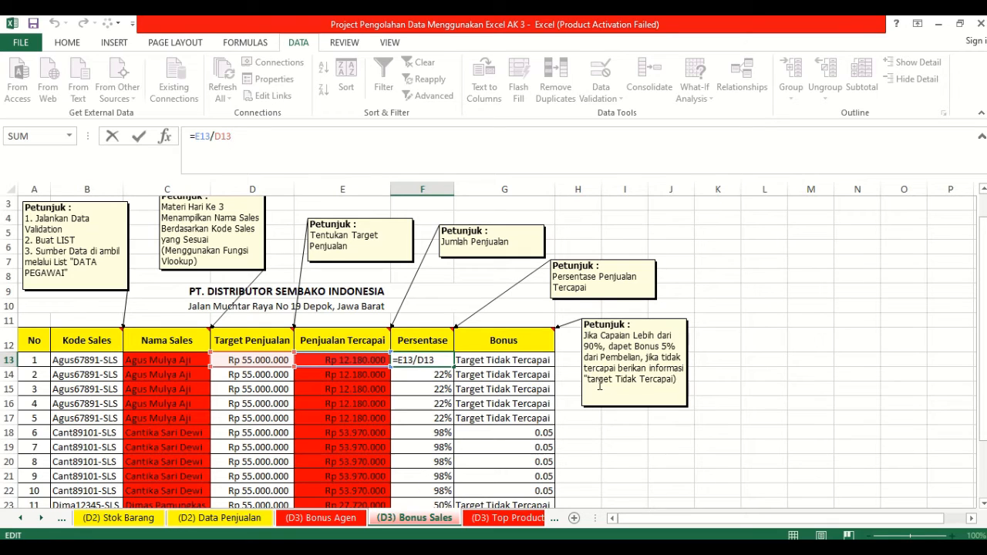
click(547, 362)
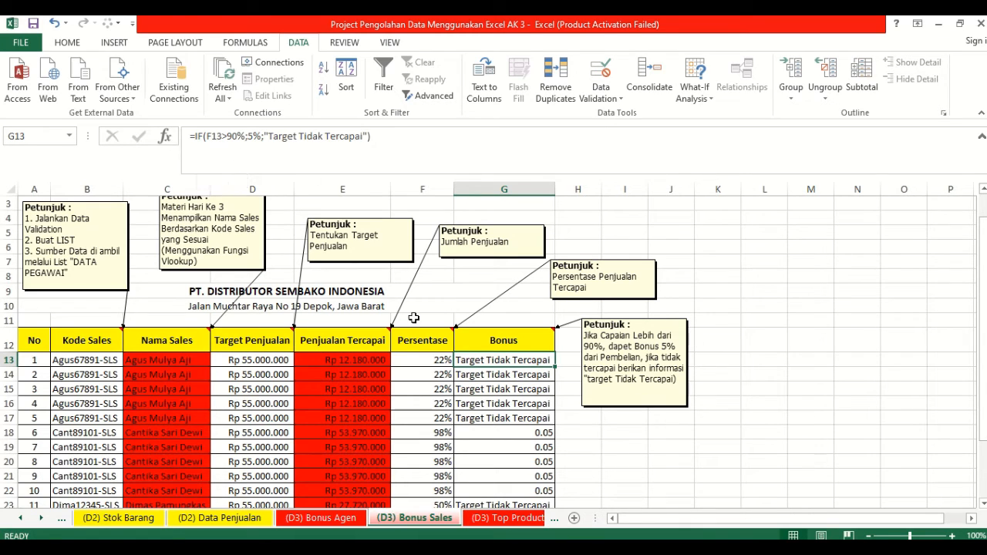
click(206, 137)
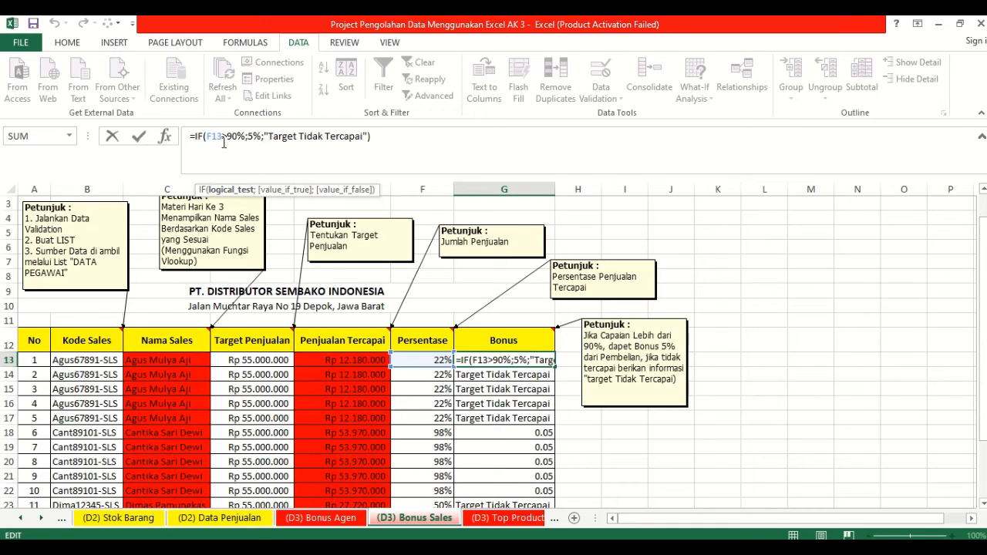
drag(208, 136, 248, 139)
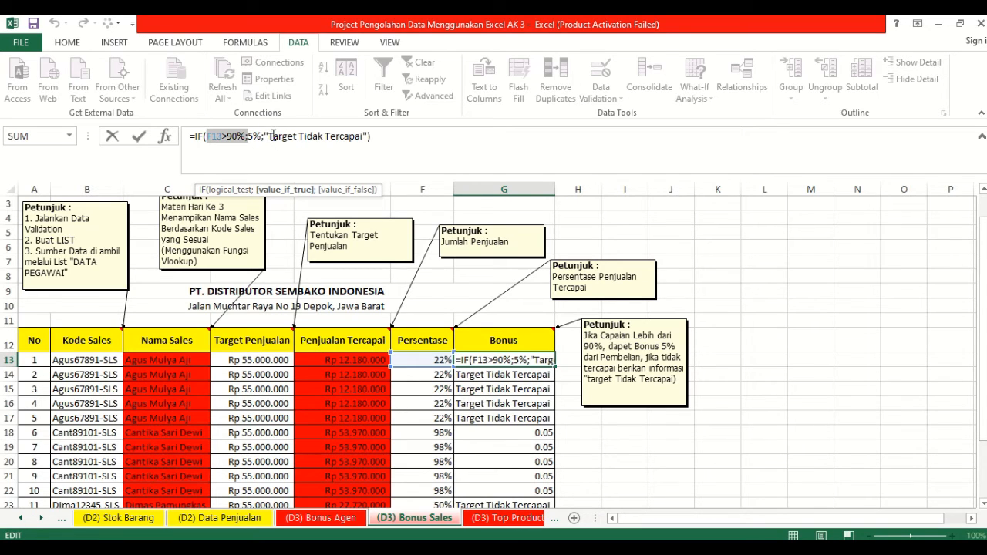
click(371, 137)
text())
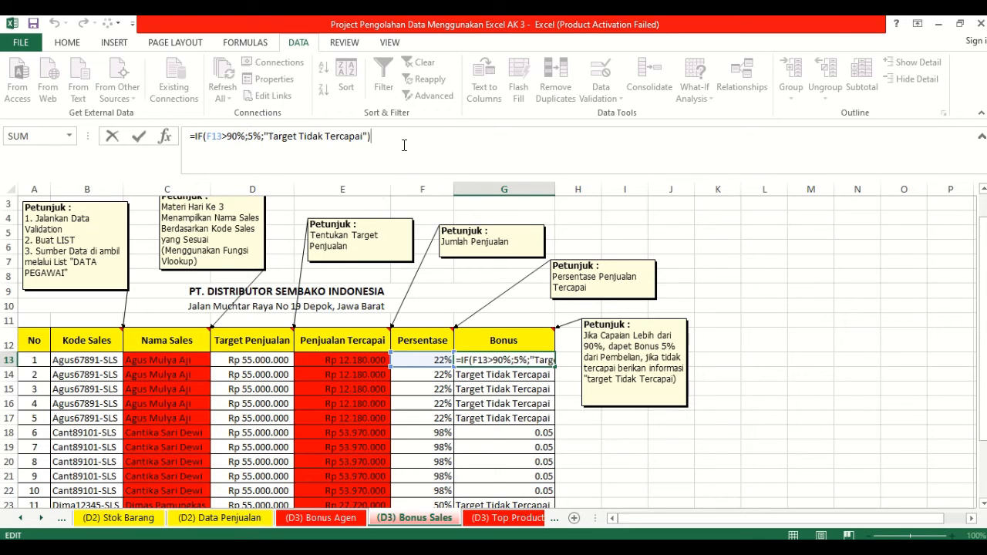
key(Return)
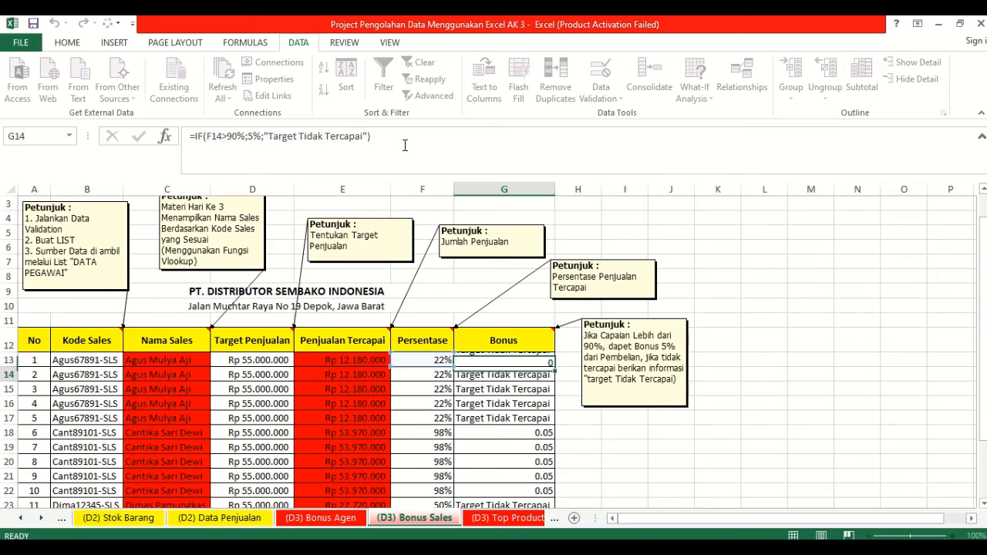
Switch to the (D3) Top Product sheet and look over its product table and instruction notes.
click(493, 523)
click(494, 519)
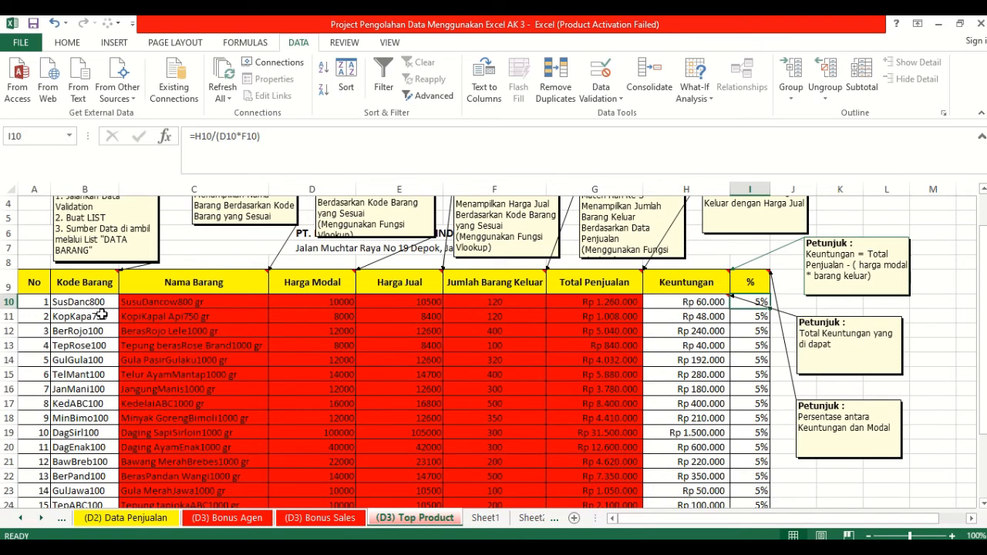
scroll(100, 316, up, 1)
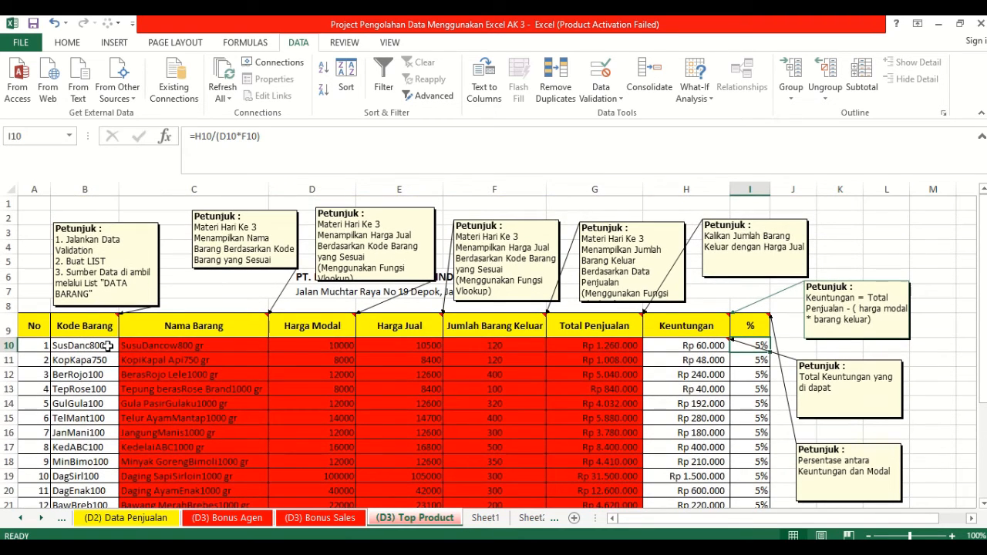
Review the list validation and Data Barang source range of Kode Barang cell B10, and reselect SusDanc800 from its list.
click(108, 345)
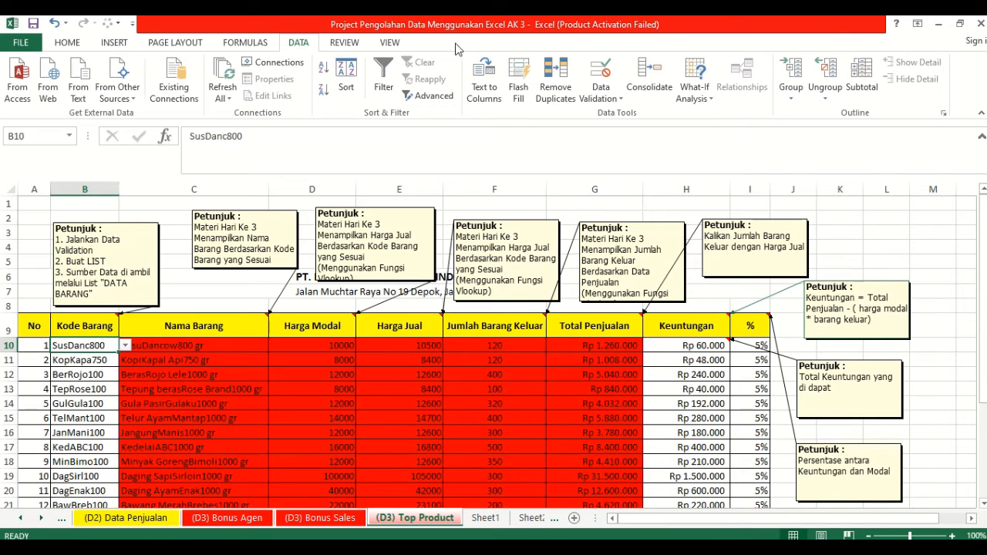
click(601, 94)
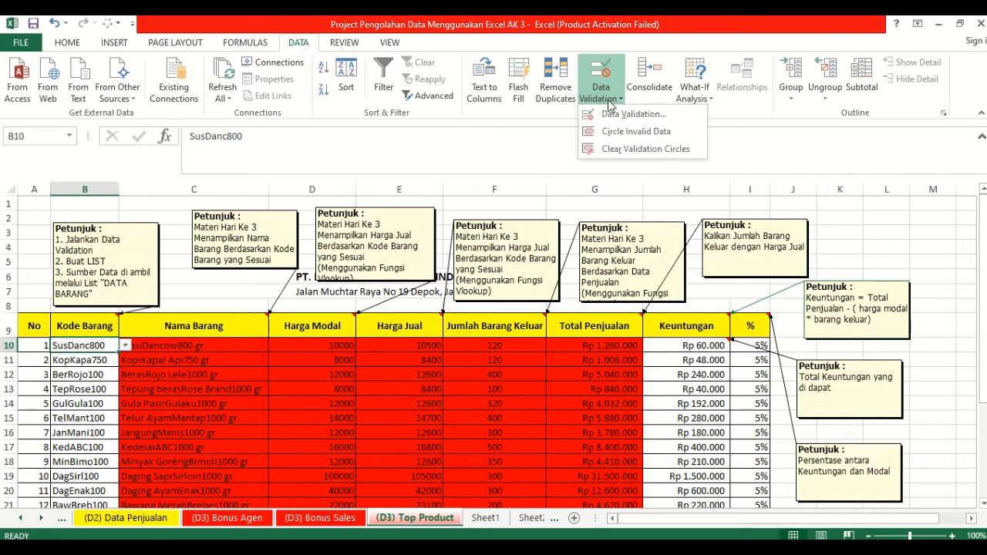
click(613, 117)
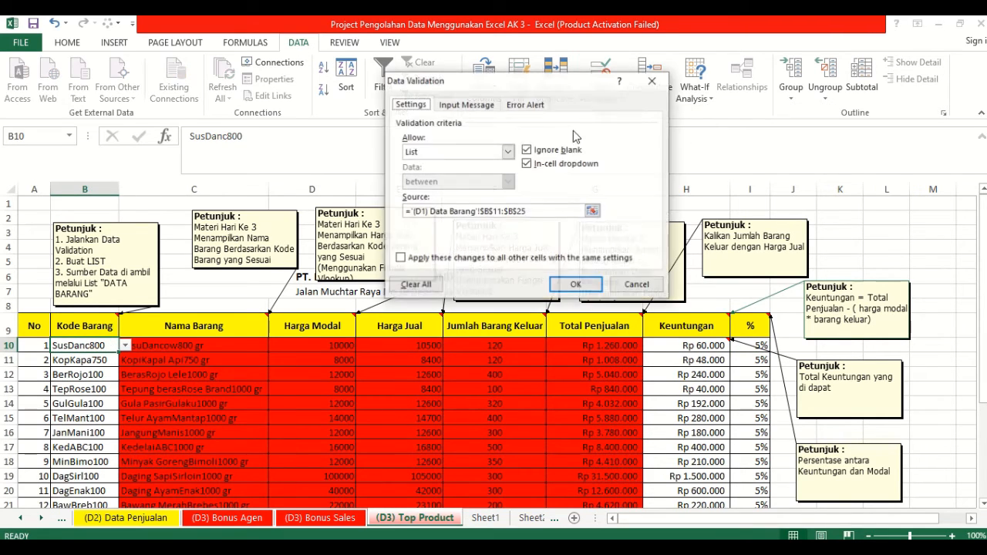
click(507, 152)
click(505, 194)
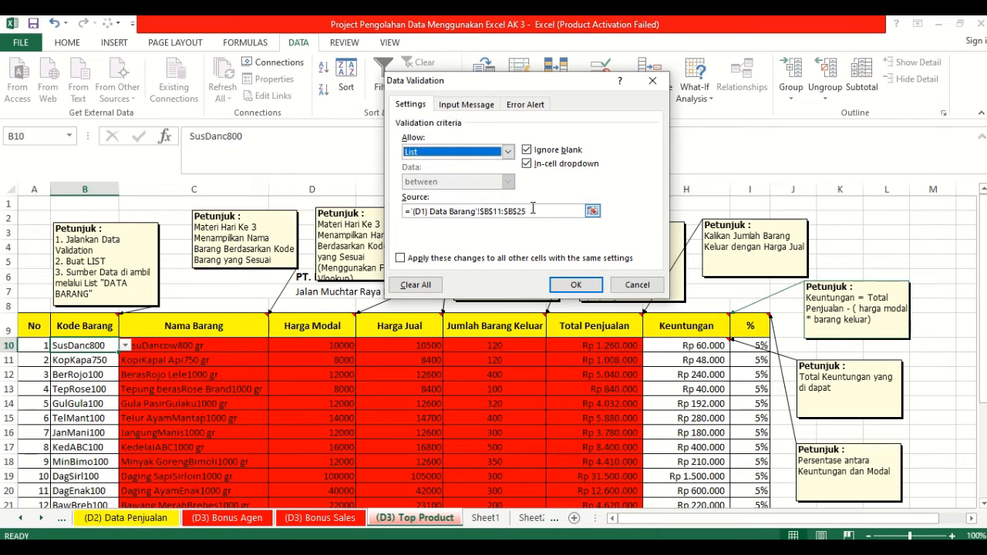
drag(529, 211, 404, 218)
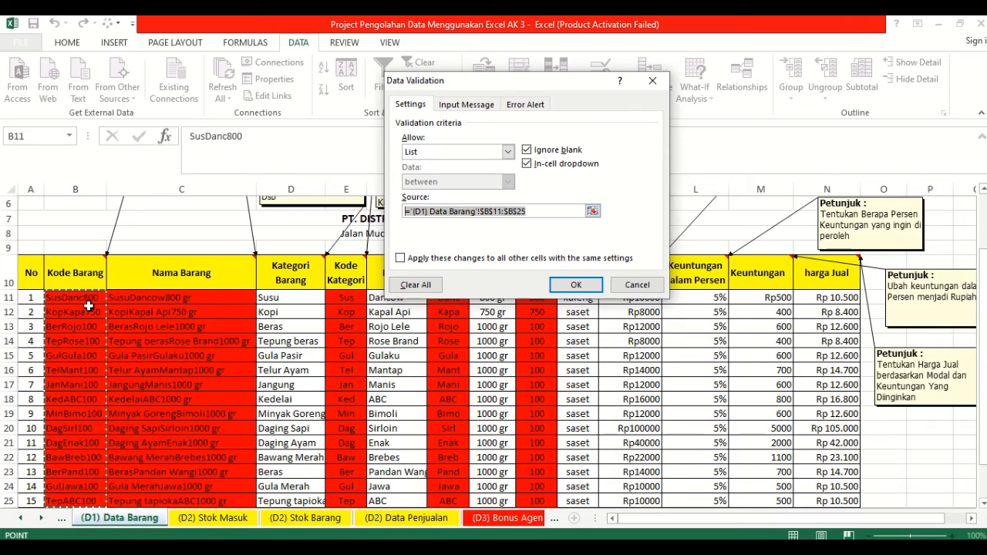
click(575, 285)
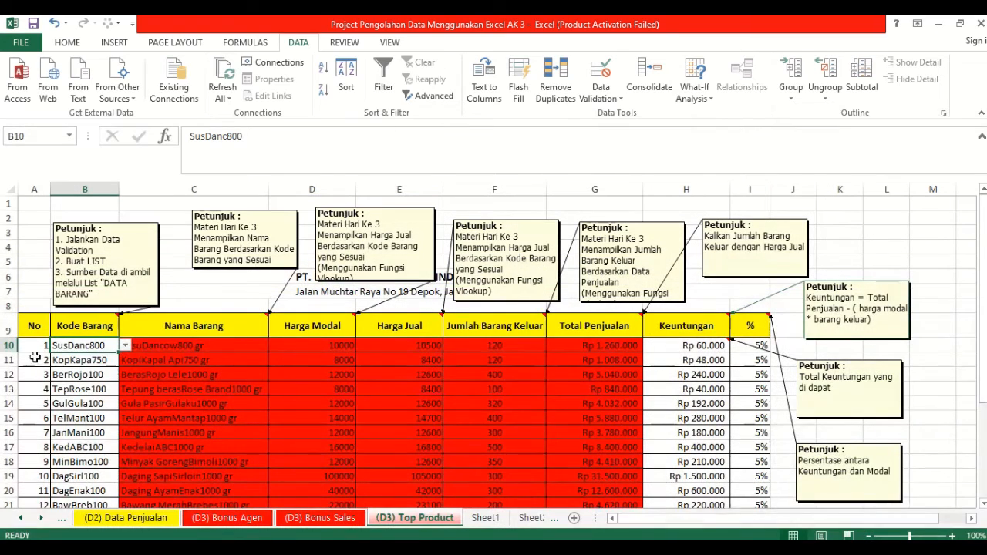
click(124, 346)
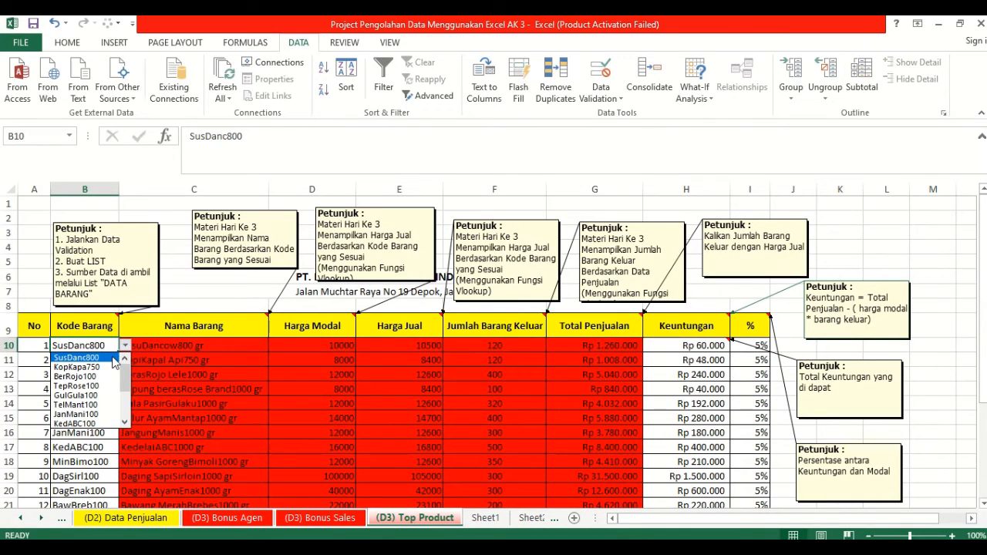
click(113, 357)
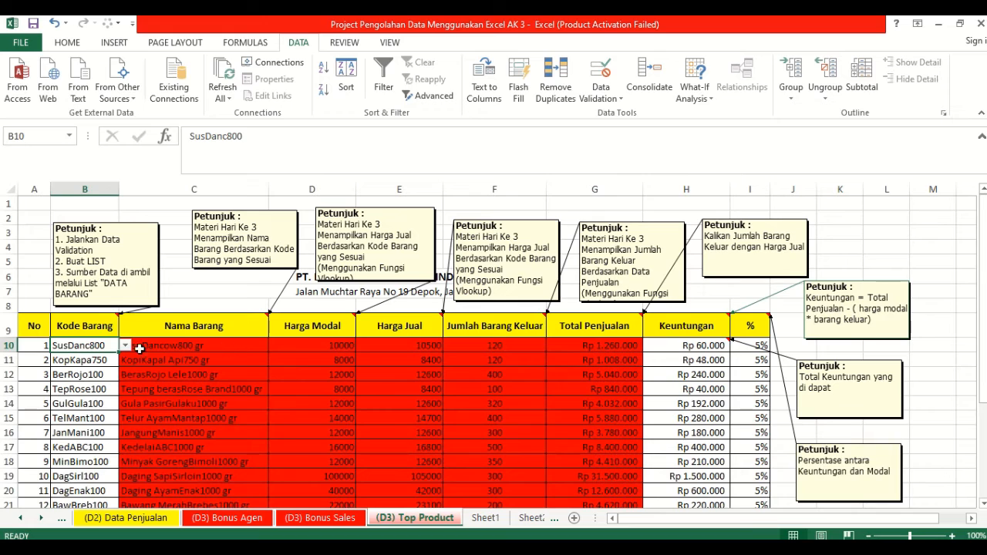
Examine the VLOOKUP formulas of Nama Barang cell C10 and Harga Modal cell D10 that look up the item code on the Data Barang sheet.
click(206, 347)
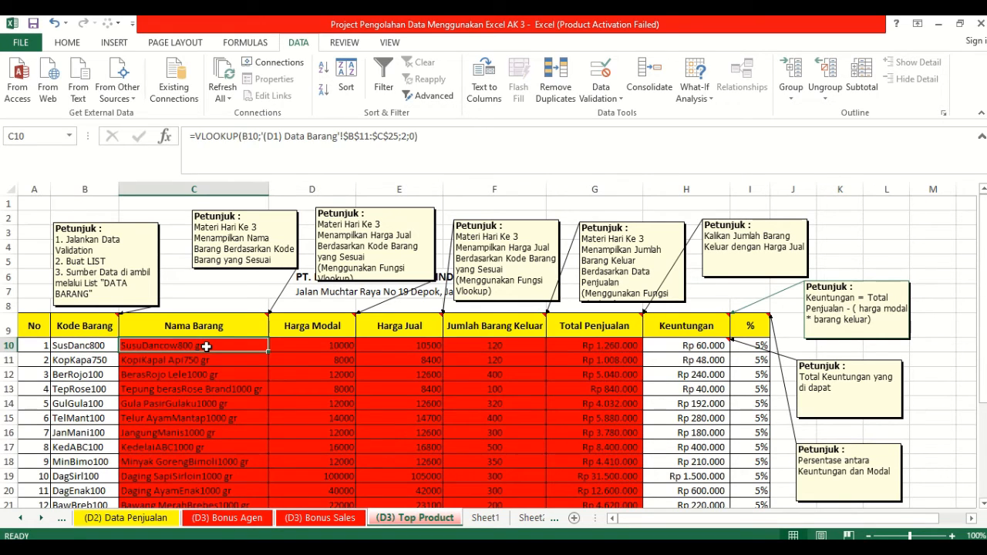
click(254, 138)
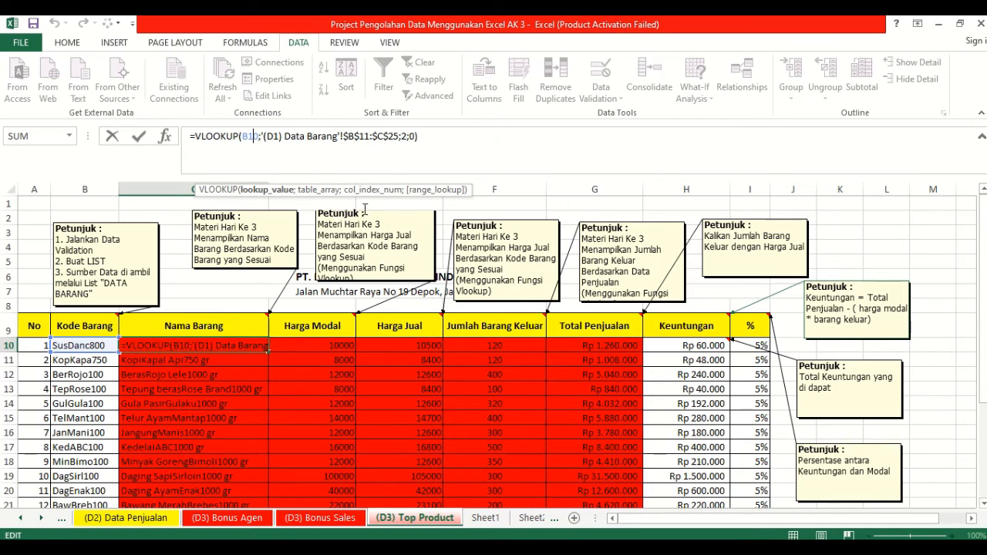
click(419, 148)
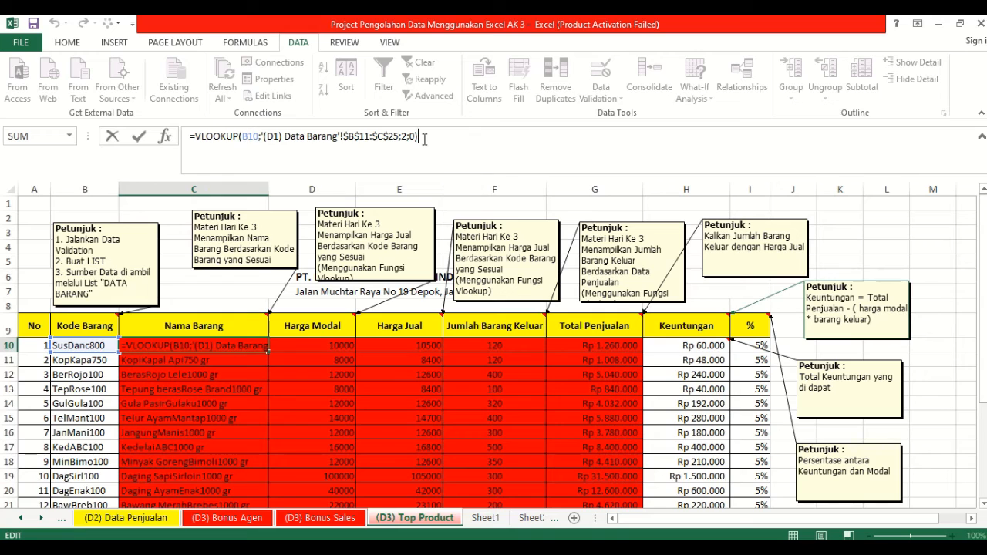
click(343, 345)
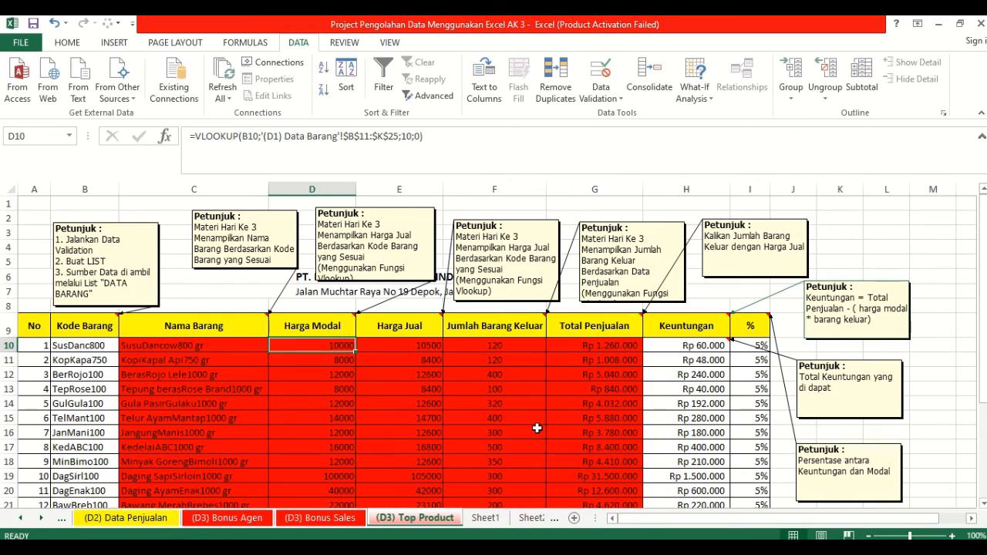
drag(701, 520, 737, 523)
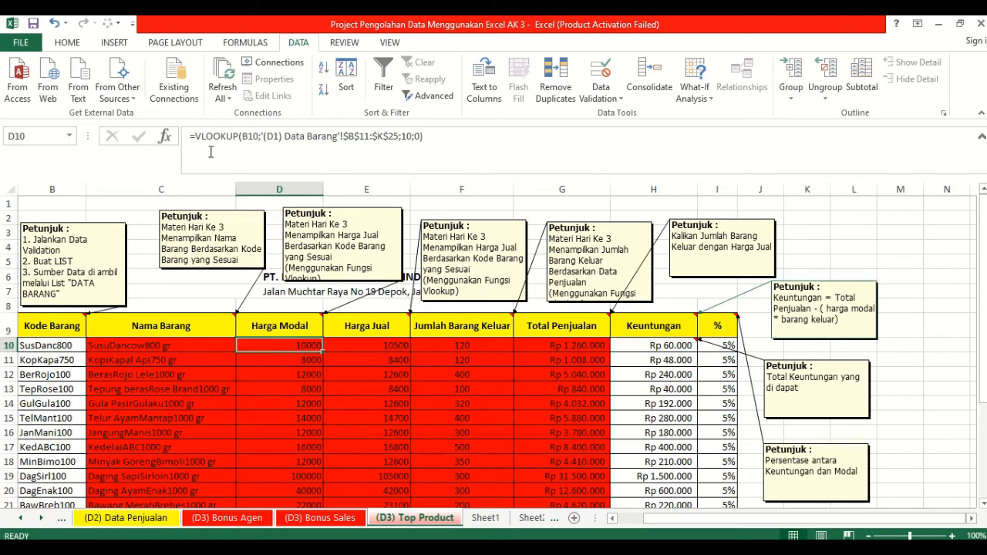
click(249, 140)
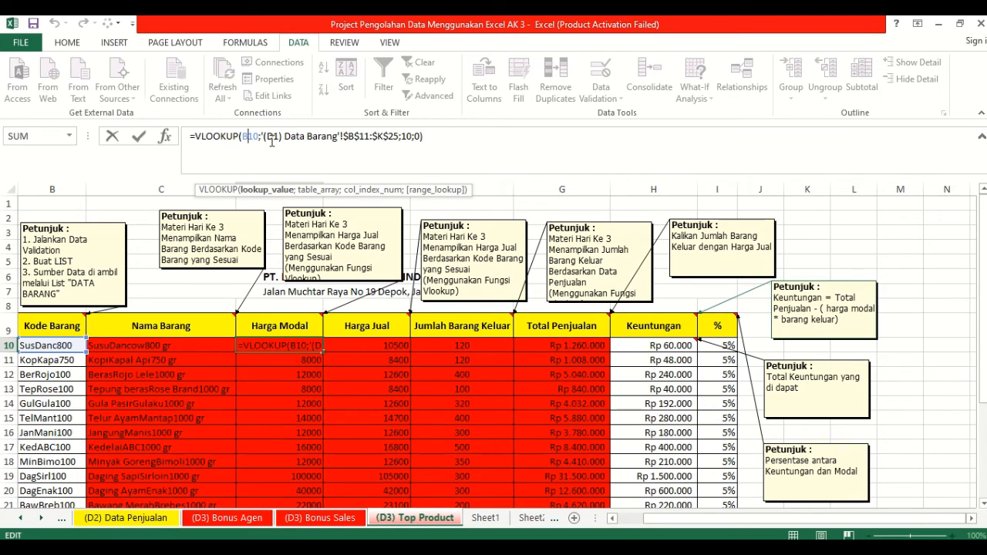
click(365, 137)
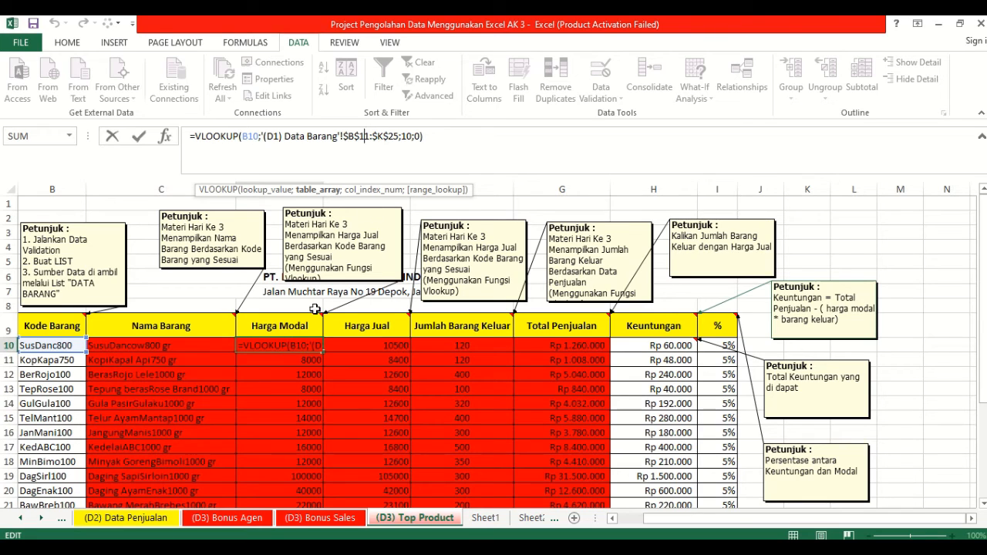
click(430, 136)
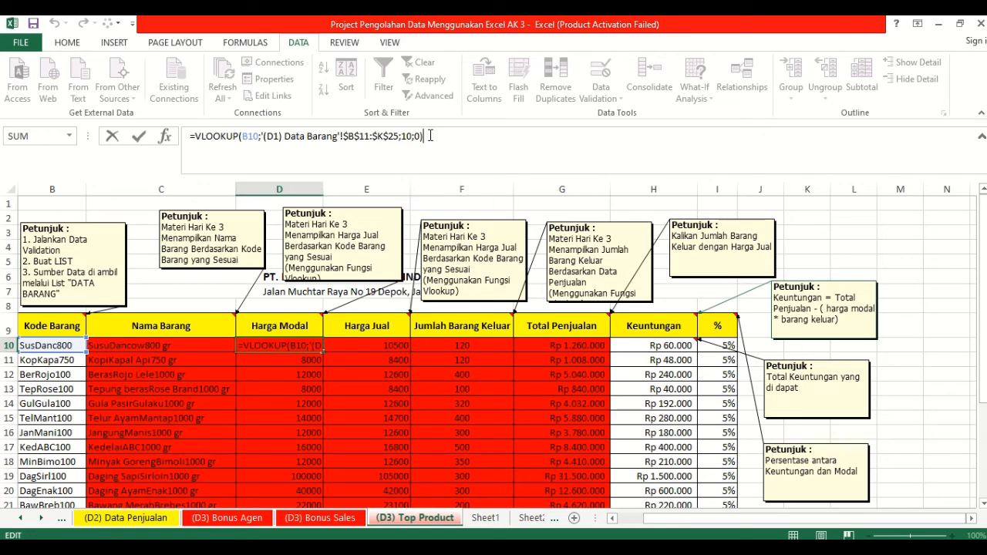
Examine the VLOOKUP formulas of Harga Jual cell E10 and Jumlah Barang Keluar cell F10, including the latter's instruction note.
click(362, 342)
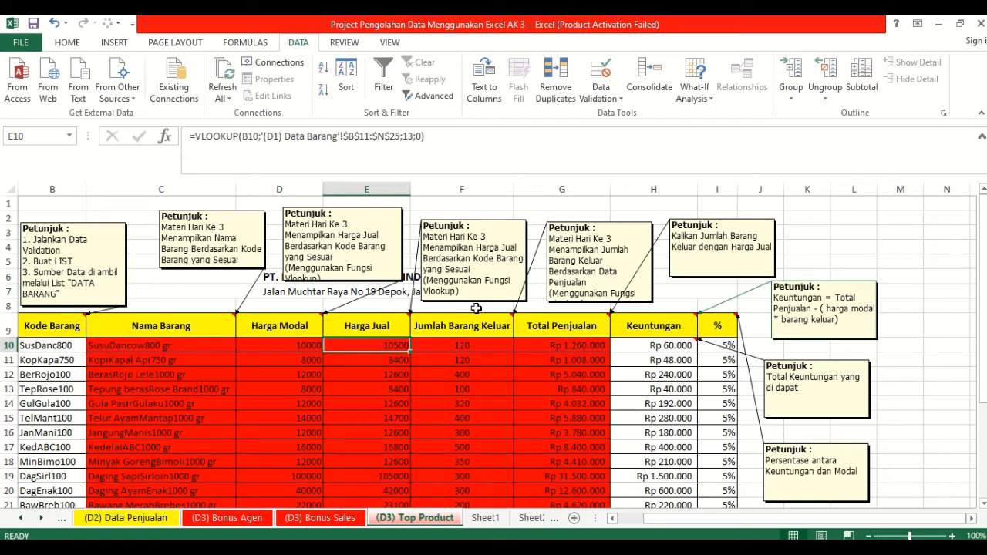
click(248, 138)
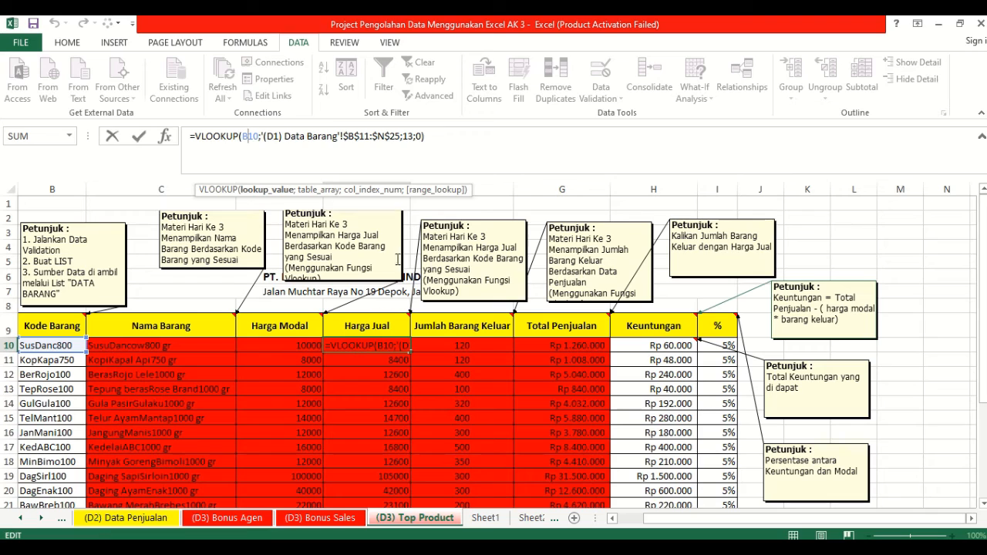
click(428, 140)
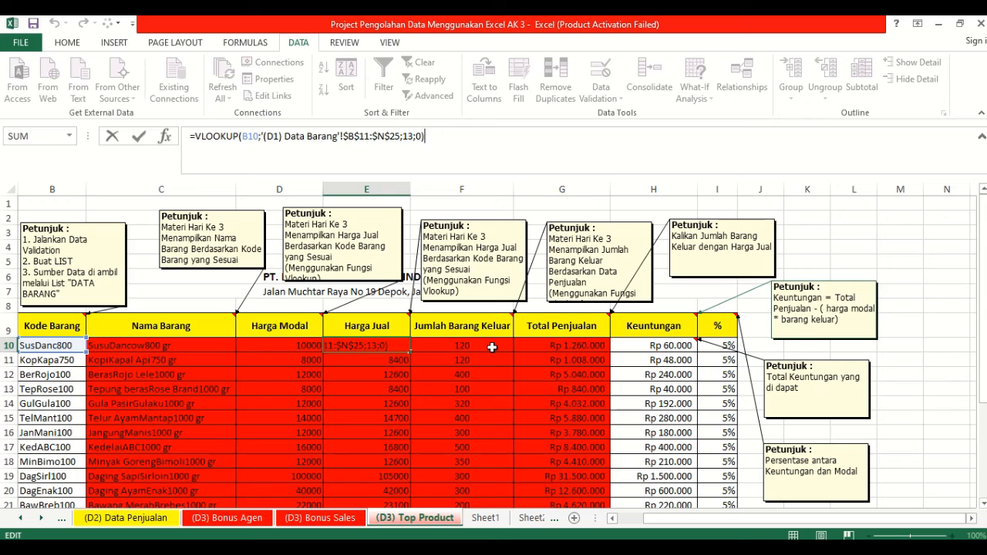
click(596, 282)
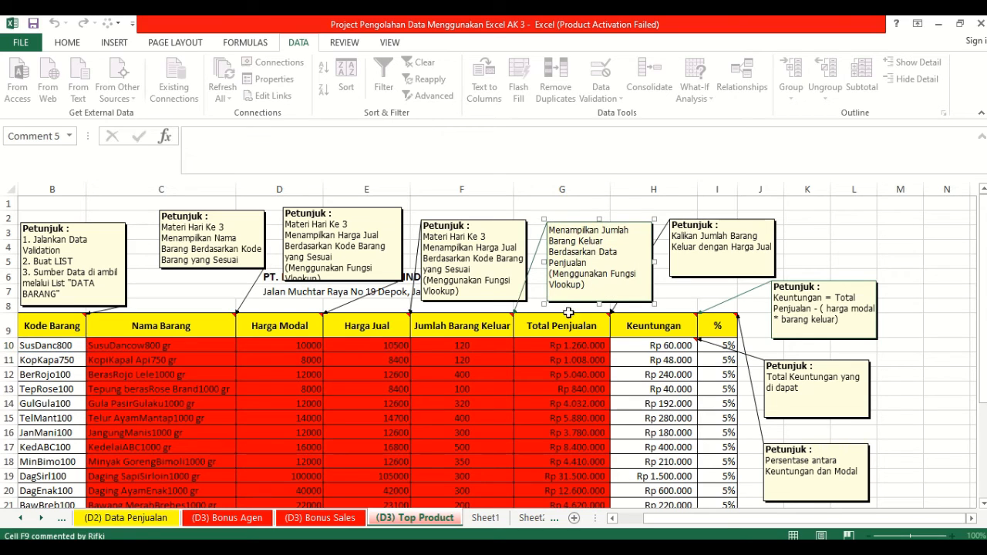
click(504, 342)
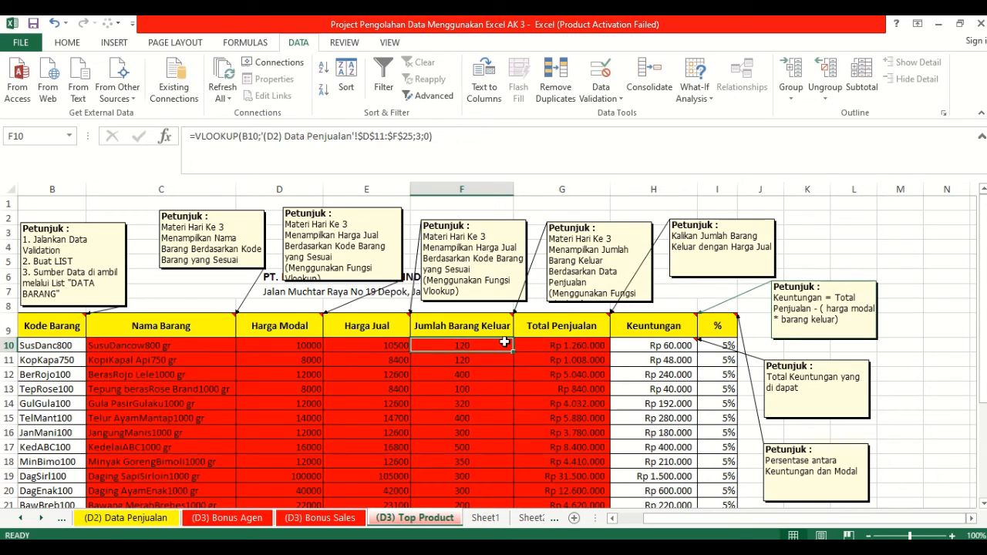
click(251, 142)
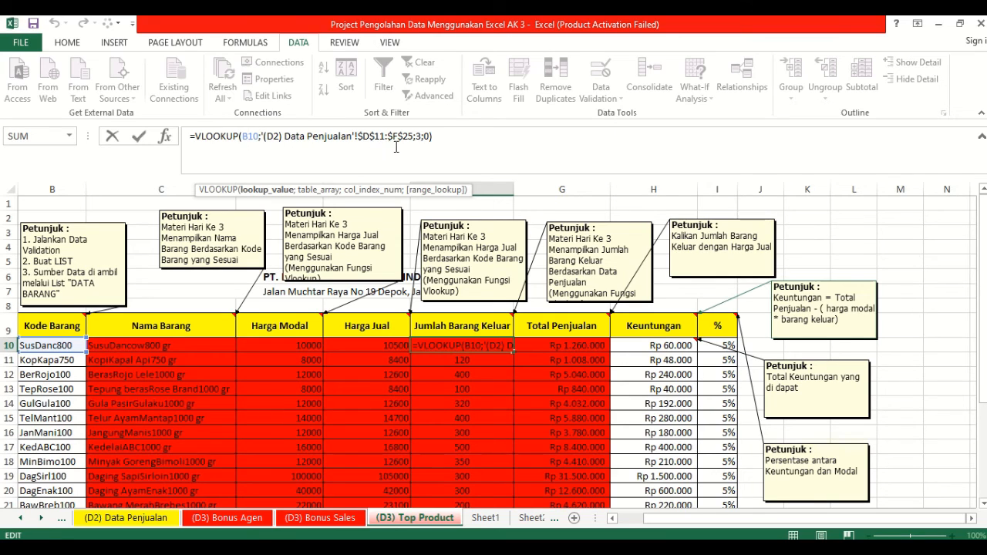
click(437, 140)
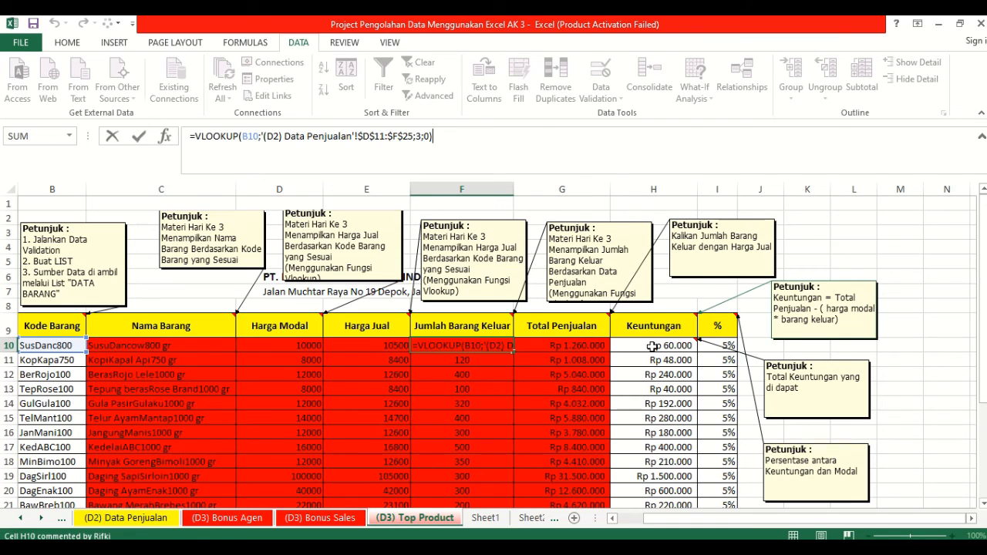
Examine the multiplication formula of Total Penjualan cell G10 and the profit formula of Keuntungan cell H10.
click(531, 345)
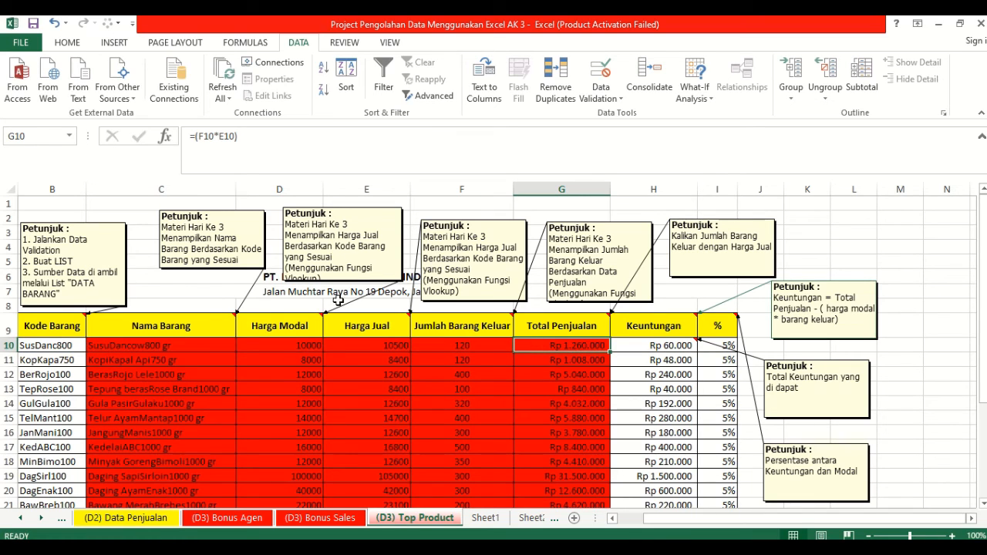
click(449, 347)
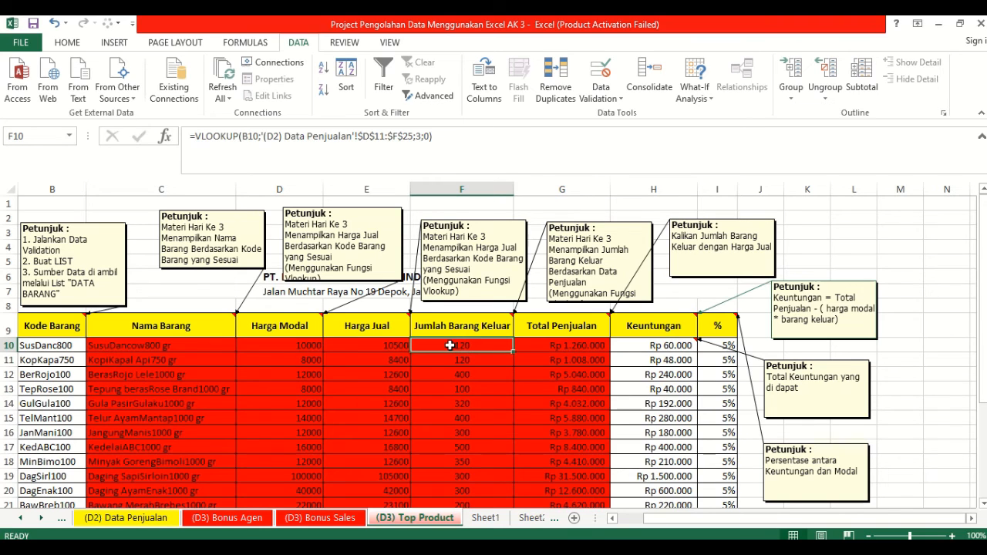
click(539, 345)
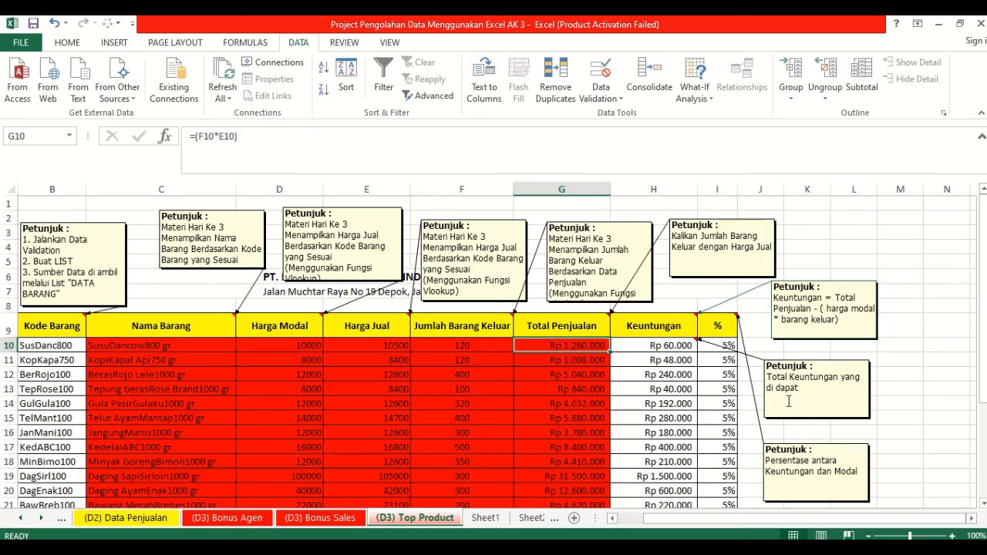
click(671, 346)
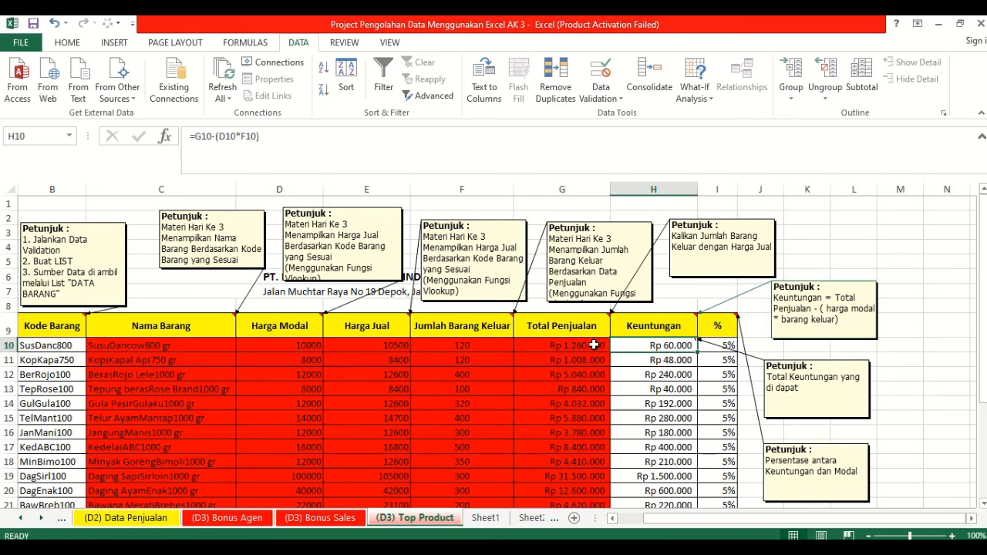
click(204, 137)
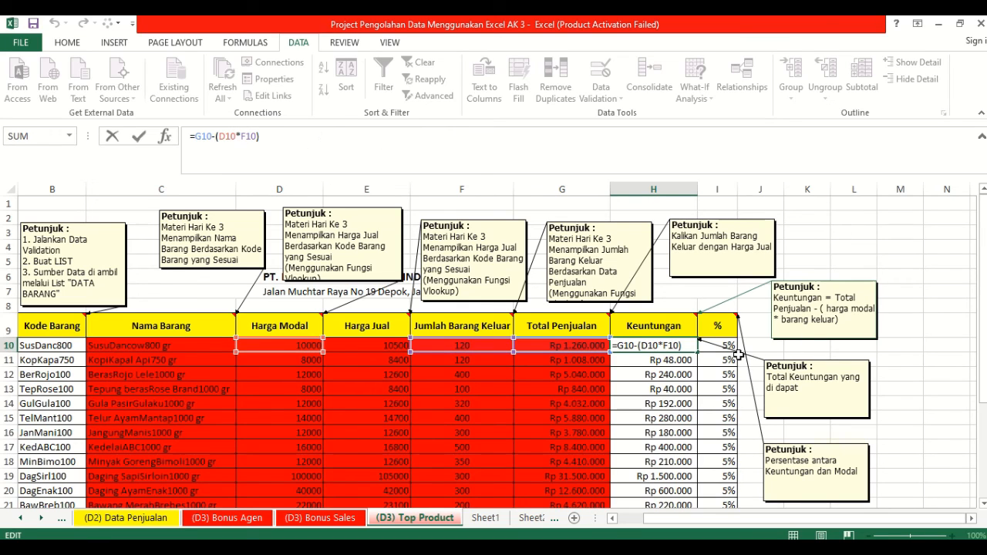
Examine the formula of percentage cell I10 that divides profit by capital price times items sold, and leave the table.
click(727, 345)
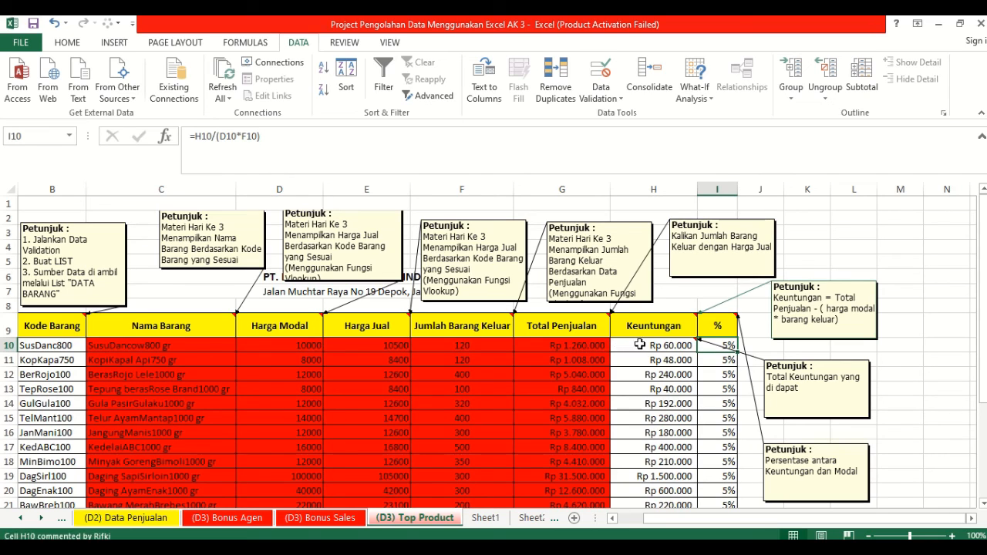
click(202, 137)
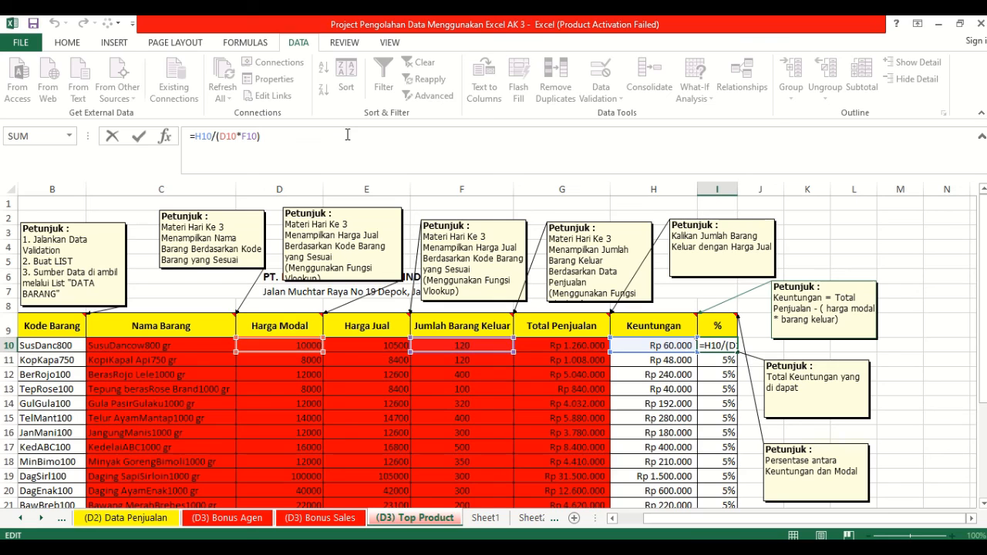
key(Return)
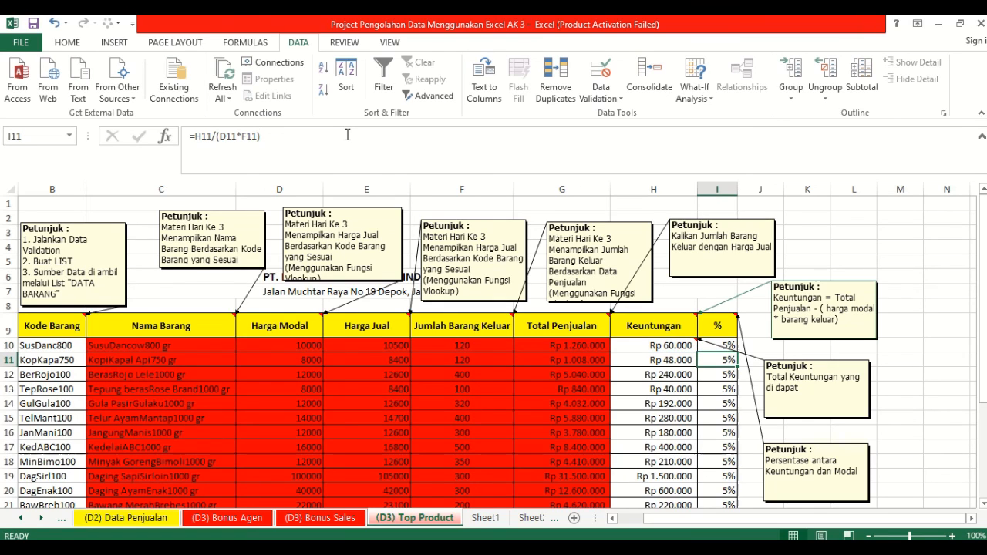
click(844, 232)
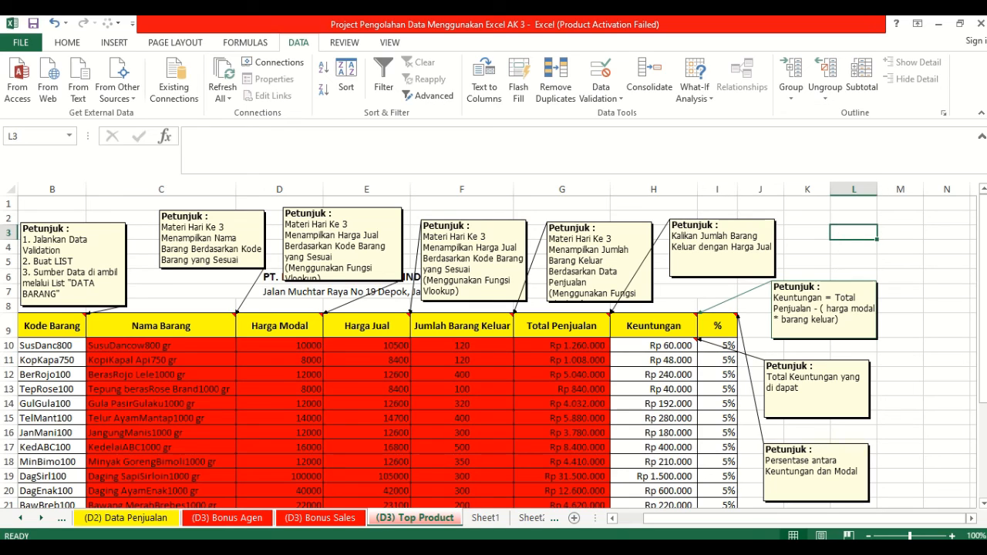